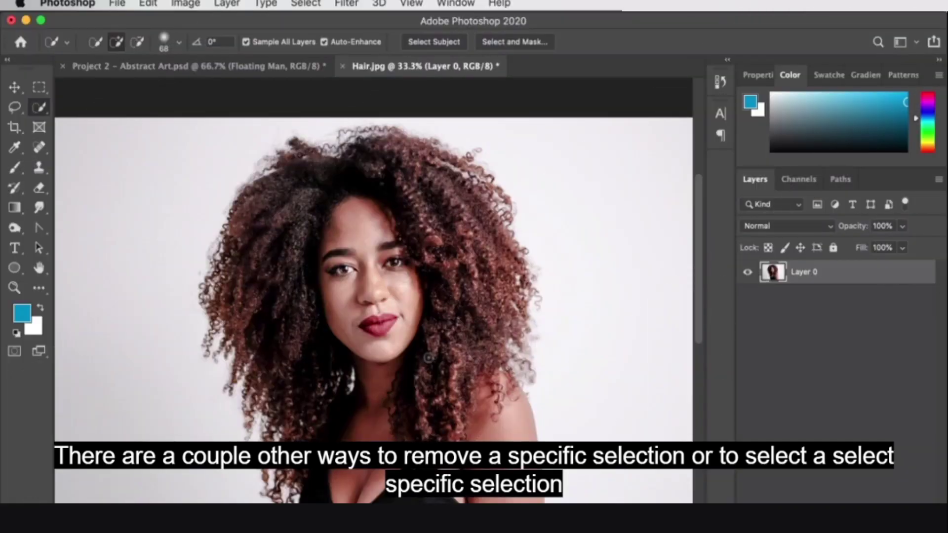
Open Color Range for the portrait and sample the white background beside the hair as the selection colour.
key(z)
alt+click(494, 304)
drag(493, 305, 408, 256)
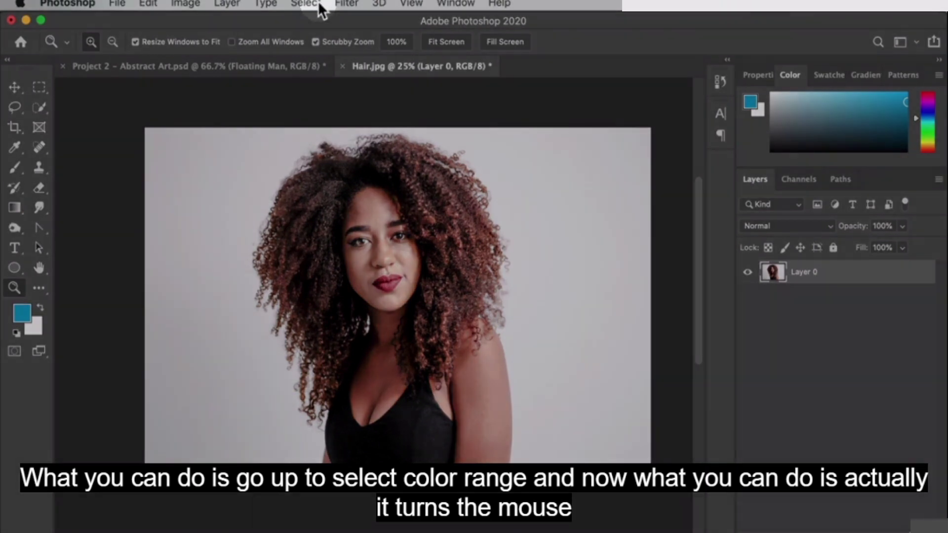
click(265, 4)
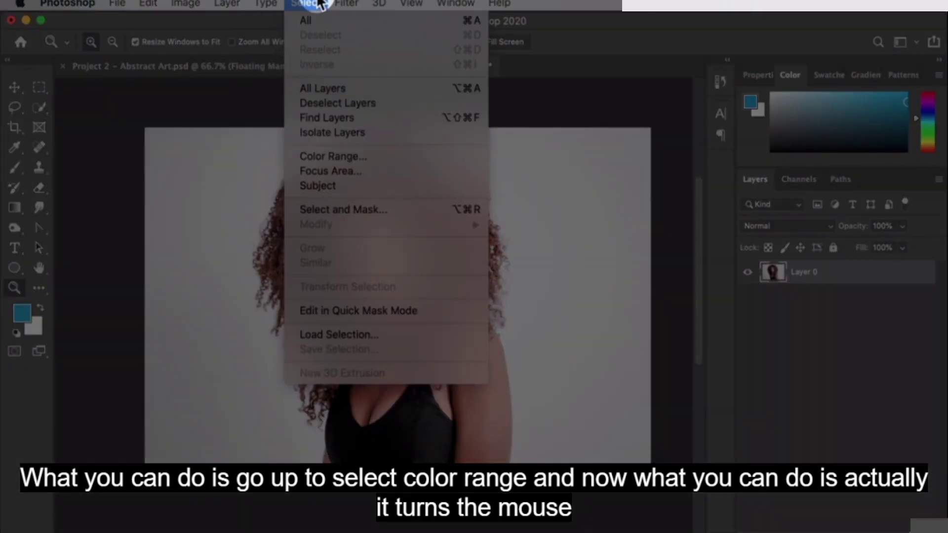
click(334, 163)
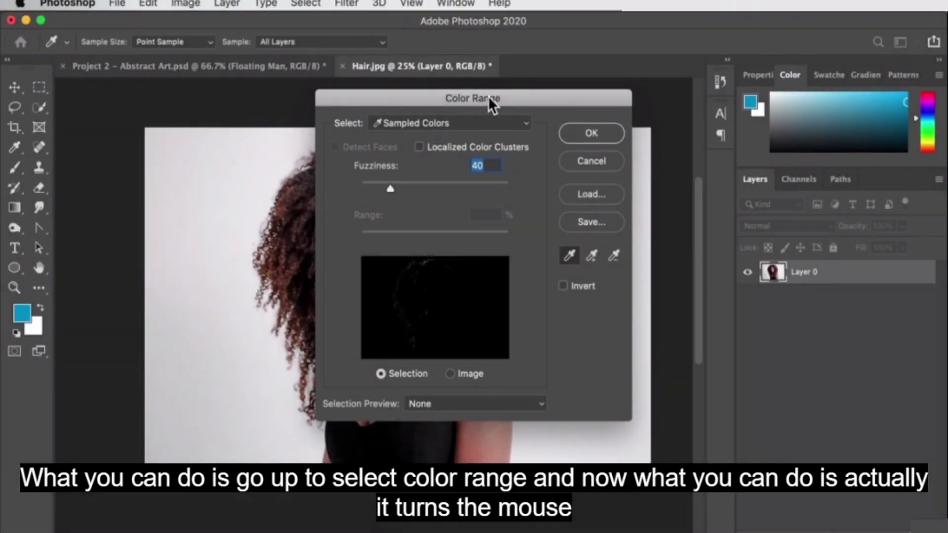
drag(488, 96, 709, 159)
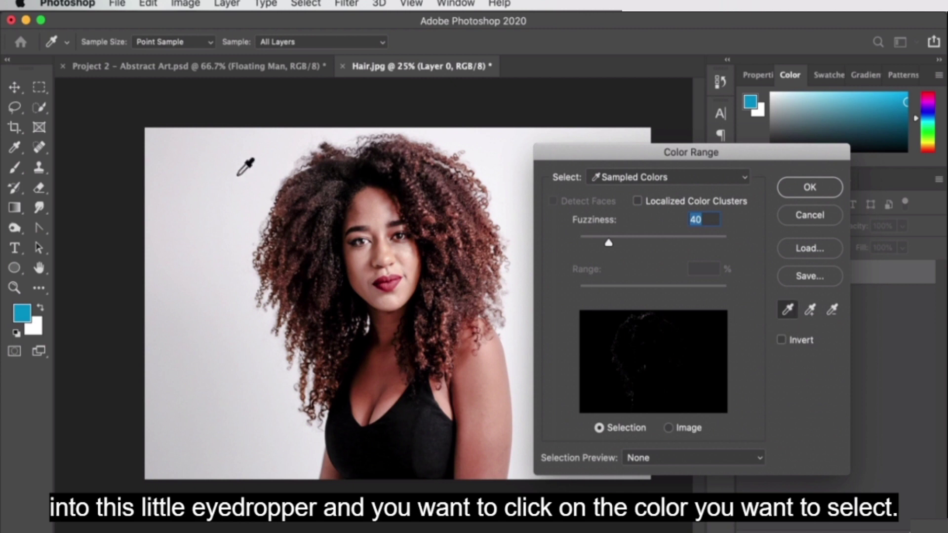
click(224, 235)
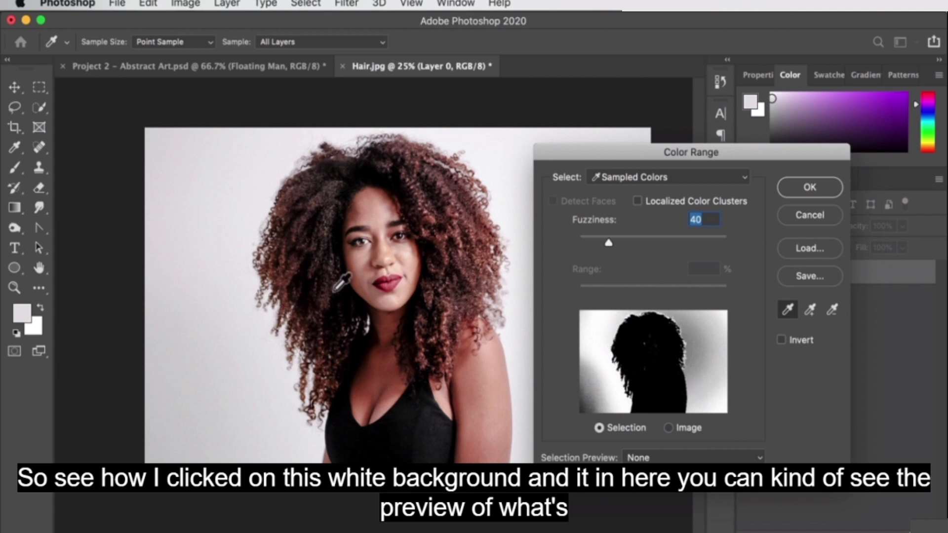
Try sampling other background spots and the dark hair as the Color Range colour.
click(186, 368)
drag(183, 392, 222, 406)
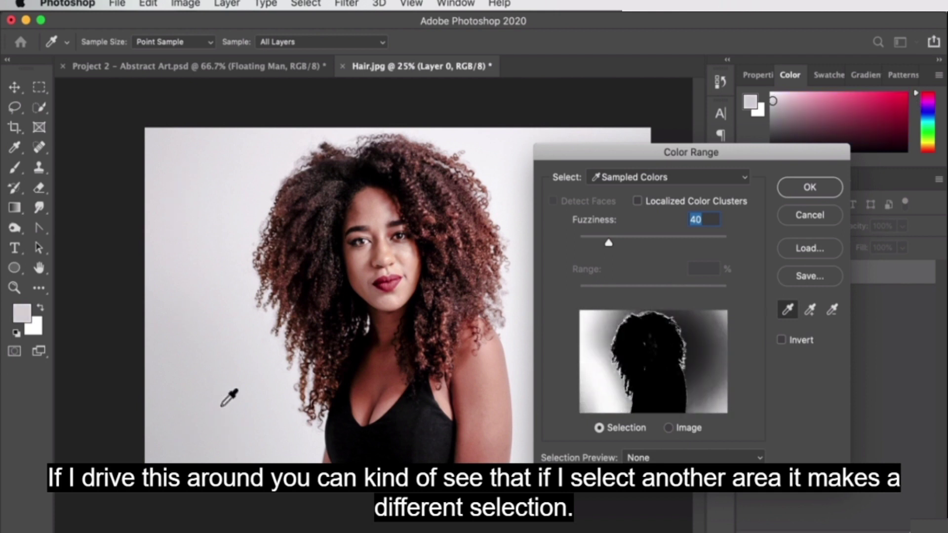
drag(223, 250, 316, 226)
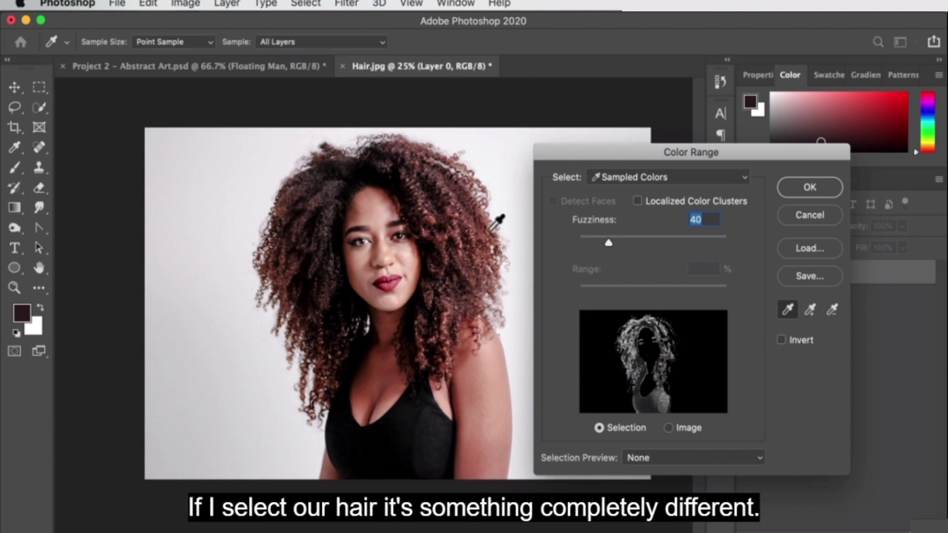
Resample the white background and add its shades near the corners and on both sides of the woman to the Color Range.
click(179, 217)
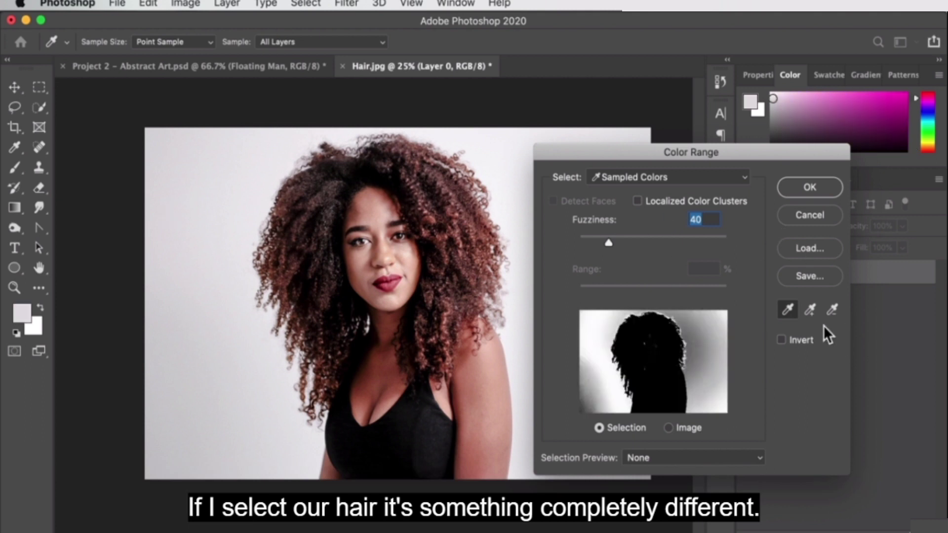
click(813, 310)
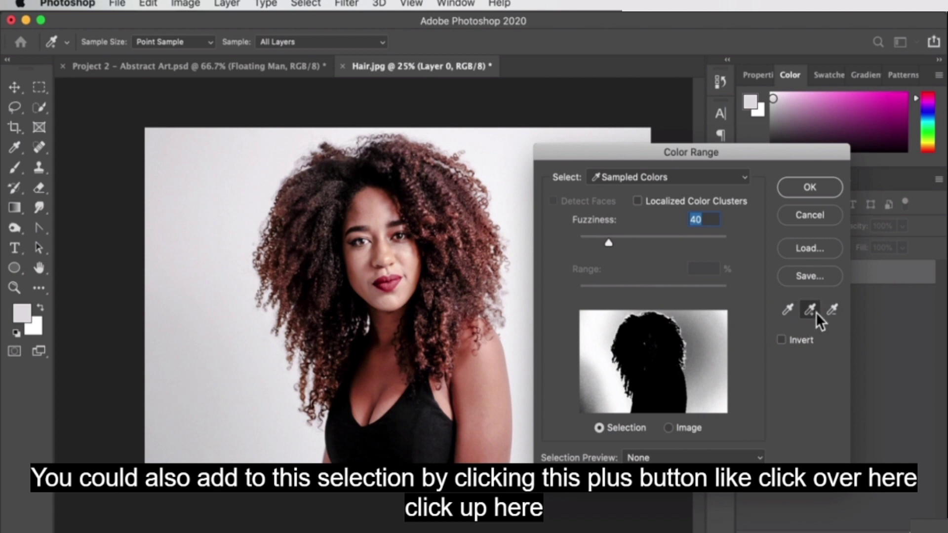
click(158, 446)
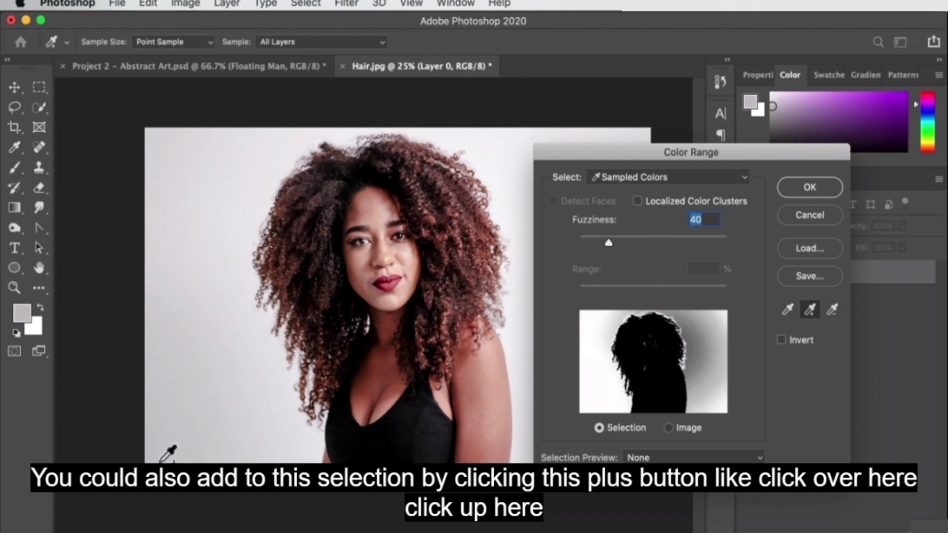
click(519, 158)
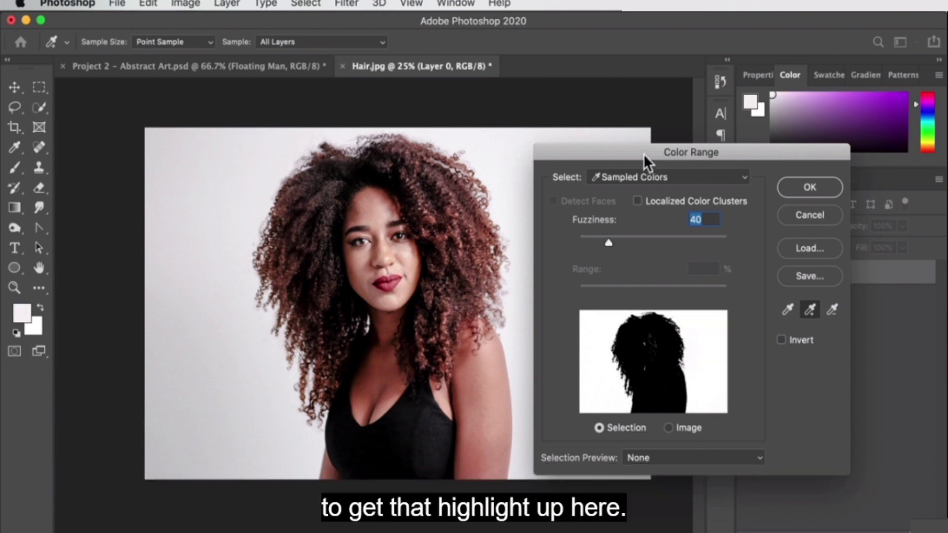
drag(644, 153, 770, 179)
click(551, 394)
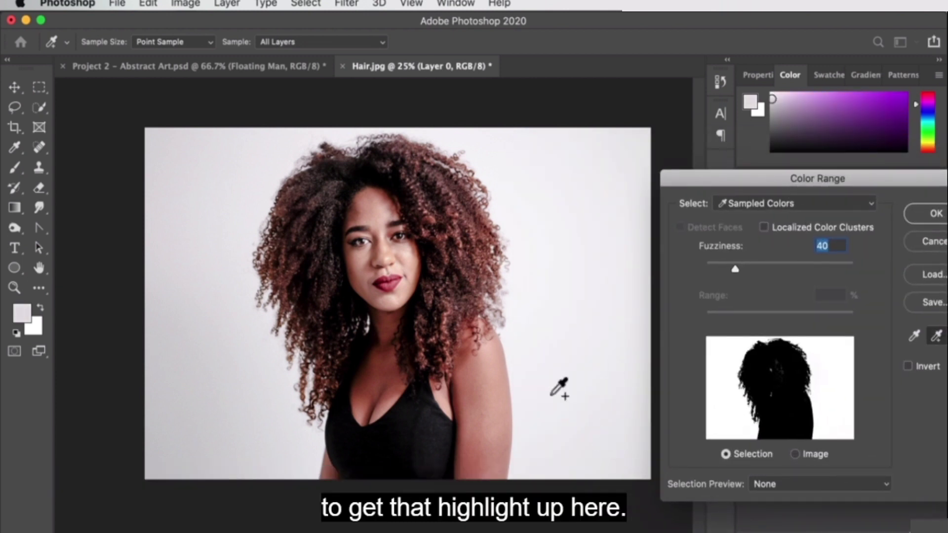
click(229, 177)
Preview the Color Range selection as Black Matte, White Matte and Quick Mask, and return the preview to None.
drag(765, 184, 608, 149)
click(672, 447)
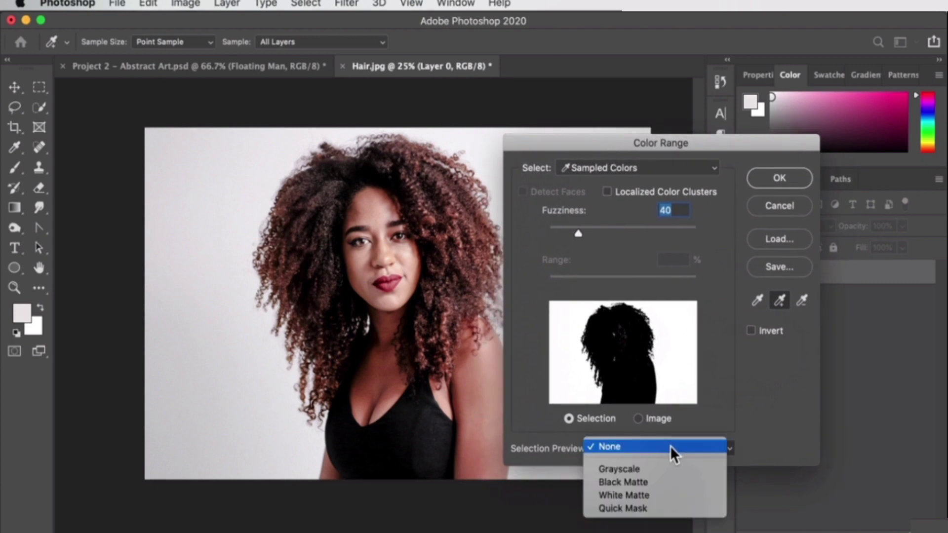
click(656, 482)
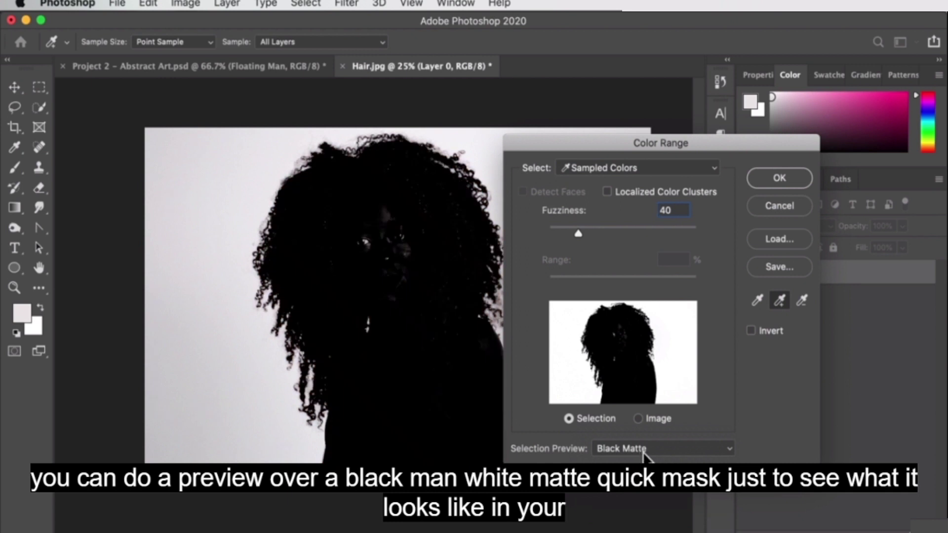
click(643, 452)
click(649, 460)
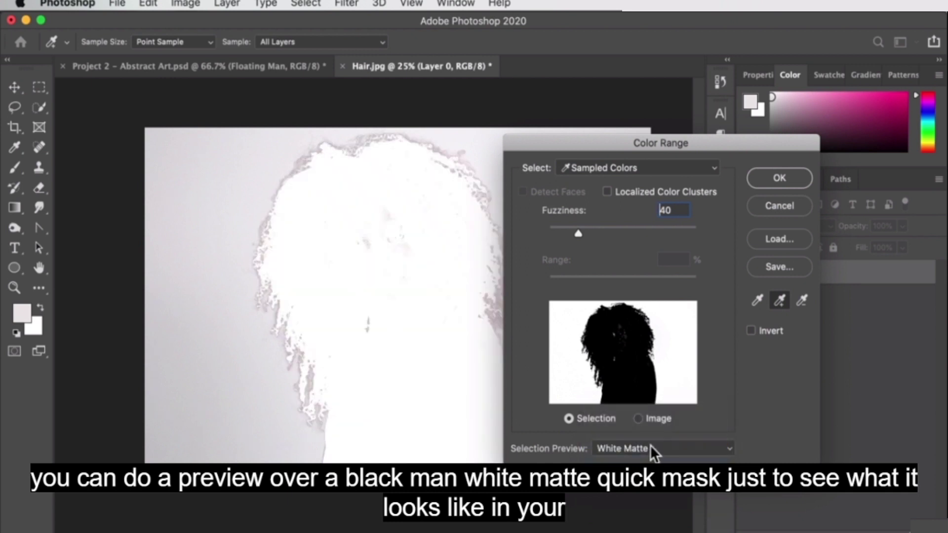
click(650, 446)
click(651, 460)
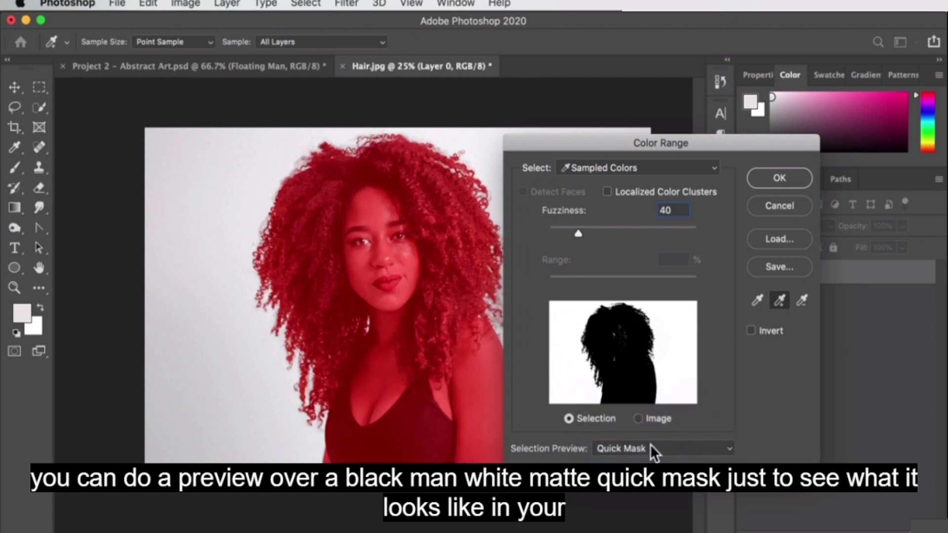
click(650, 441)
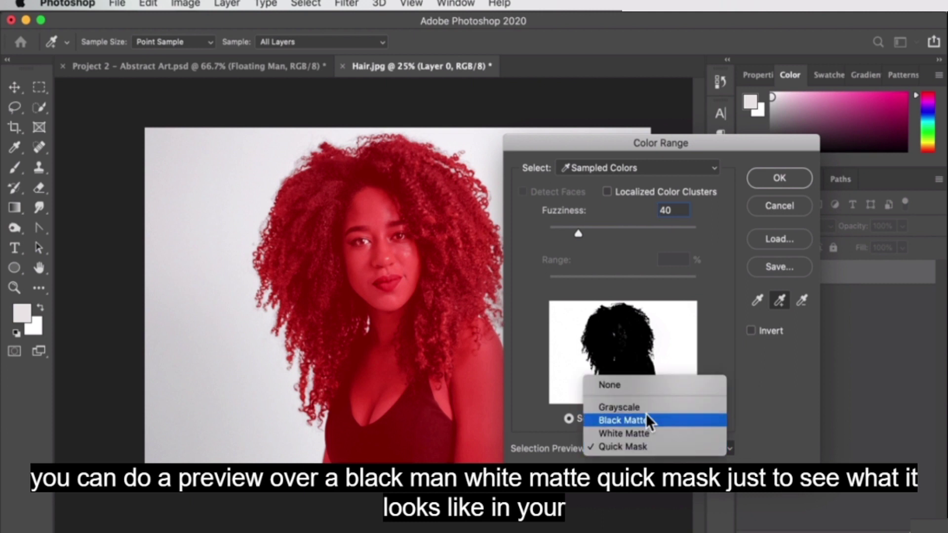
click(637, 384)
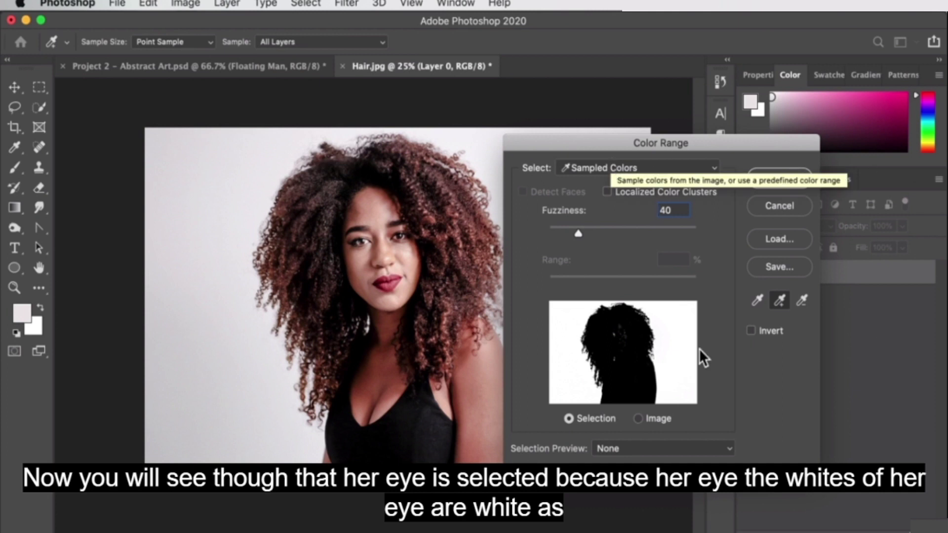
Apply the Color Range selection, remove the background through a layer mask on Layer 0, and deselect.
click(779, 179)
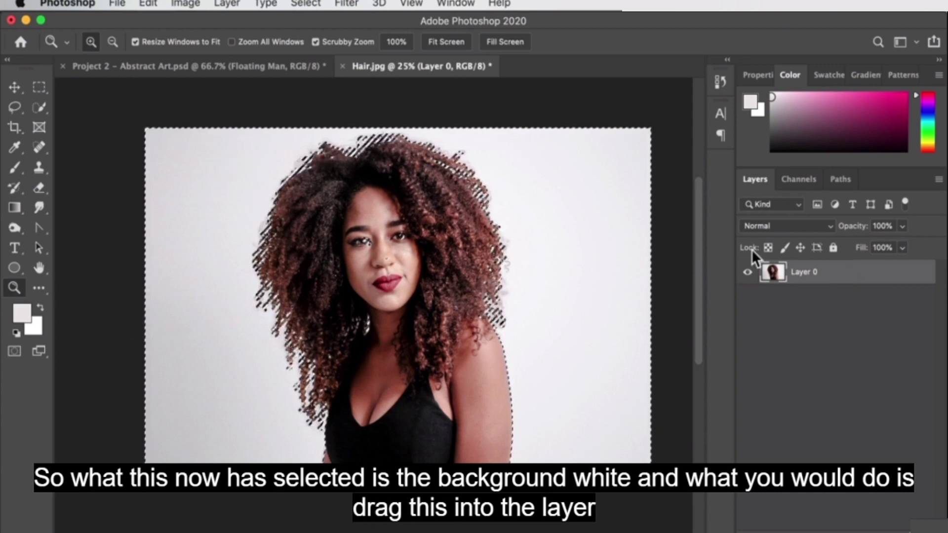
drag(800, 275, 790, 530)
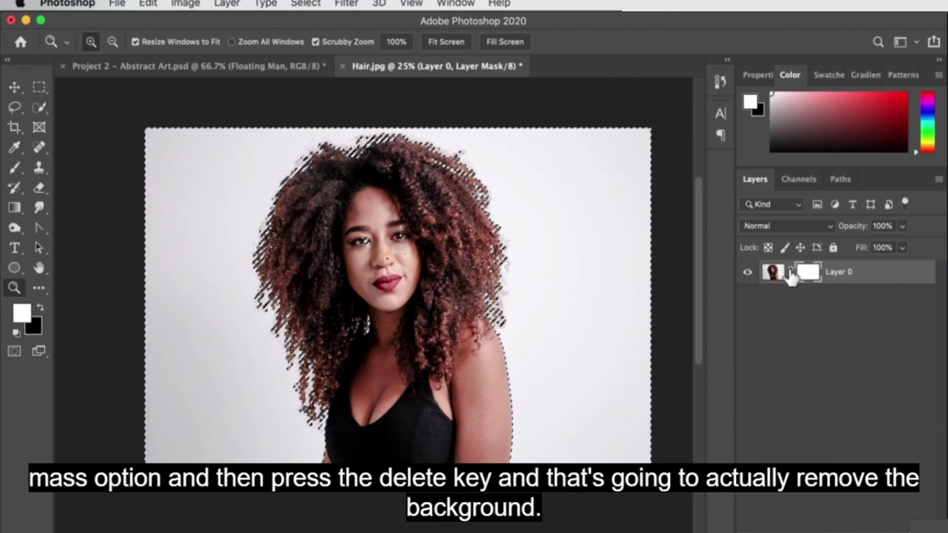
key(Delete)
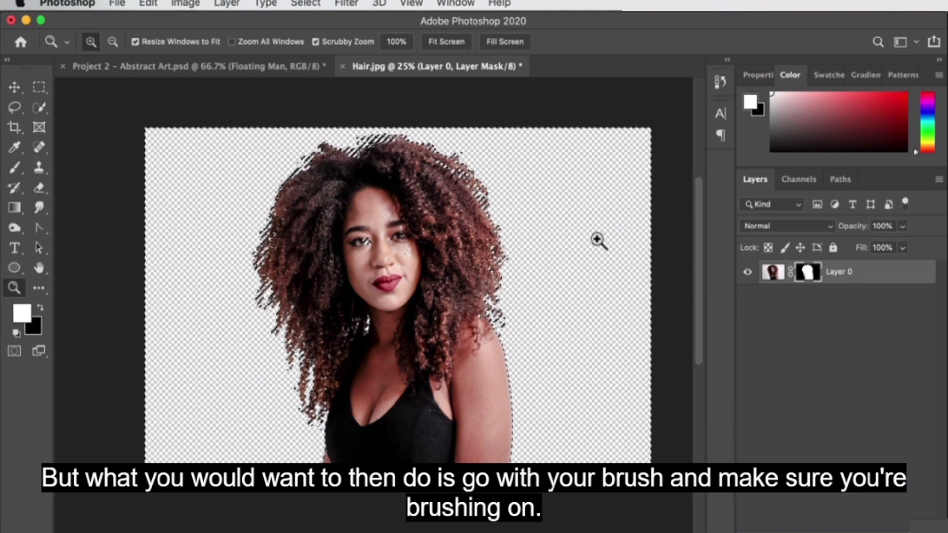
key(b)
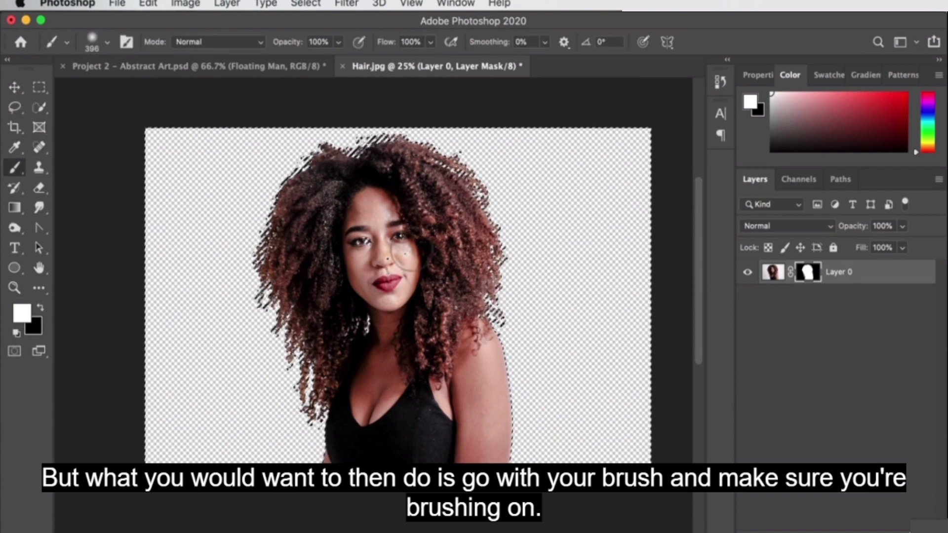
key(m)
key(super+d)
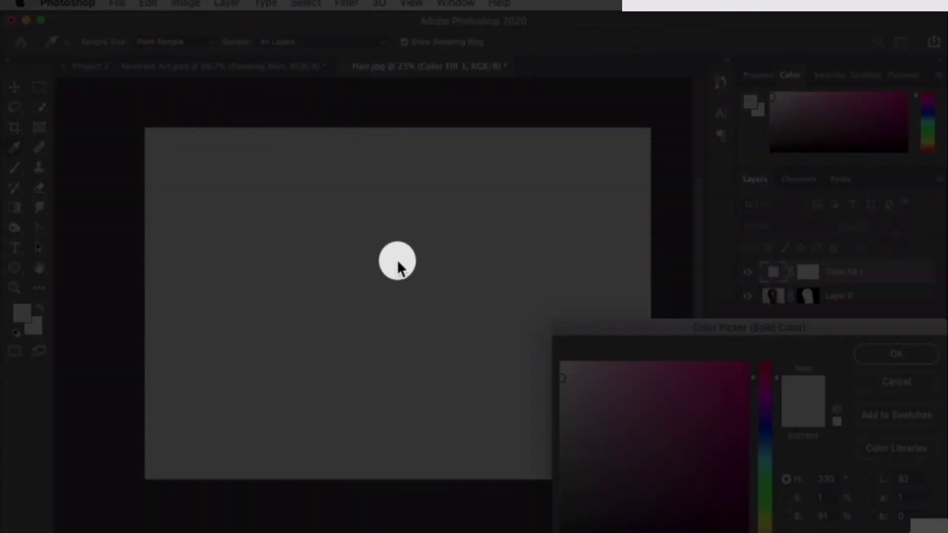
Add a magenta-pink Solid Color fill layer and place it below Layer 0.
click(766, 377)
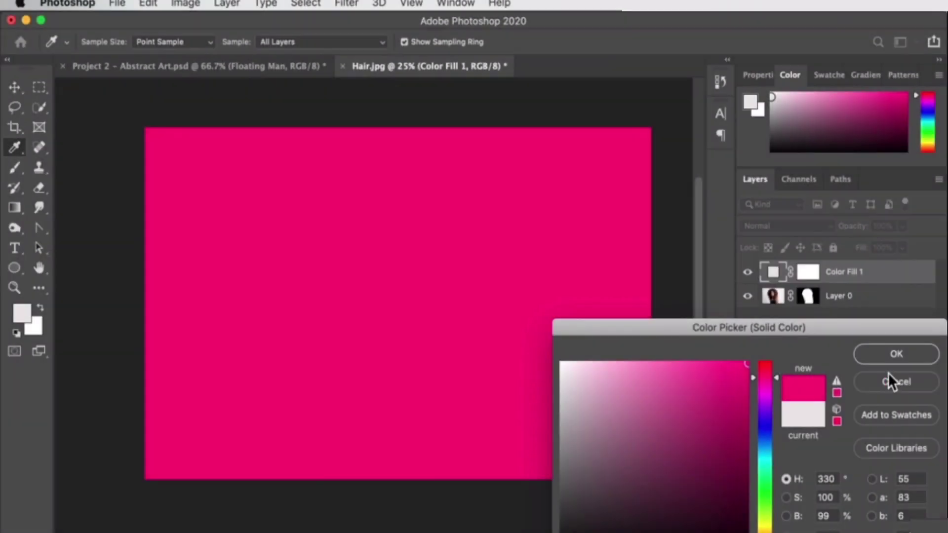
click(888, 374)
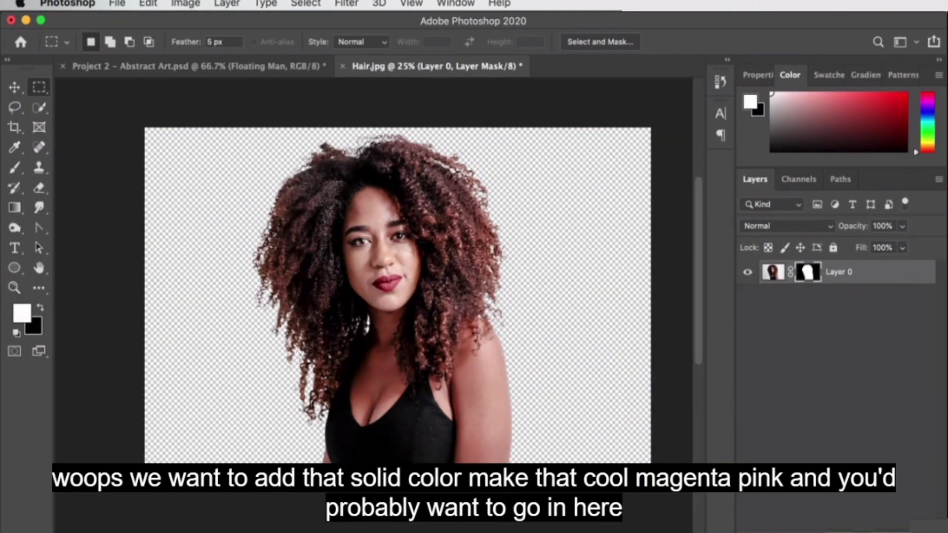
click(863, 508)
click(685, 365)
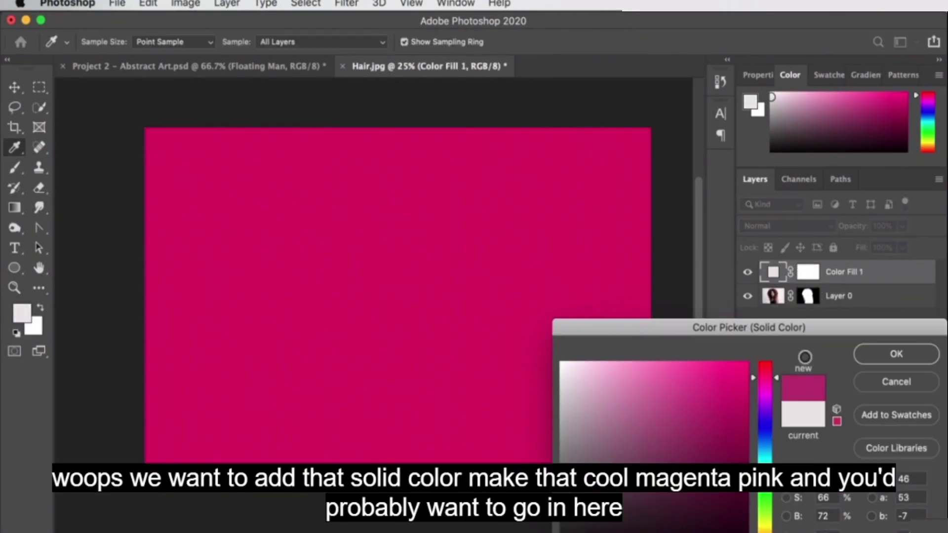
click(884, 353)
drag(842, 269, 829, 326)
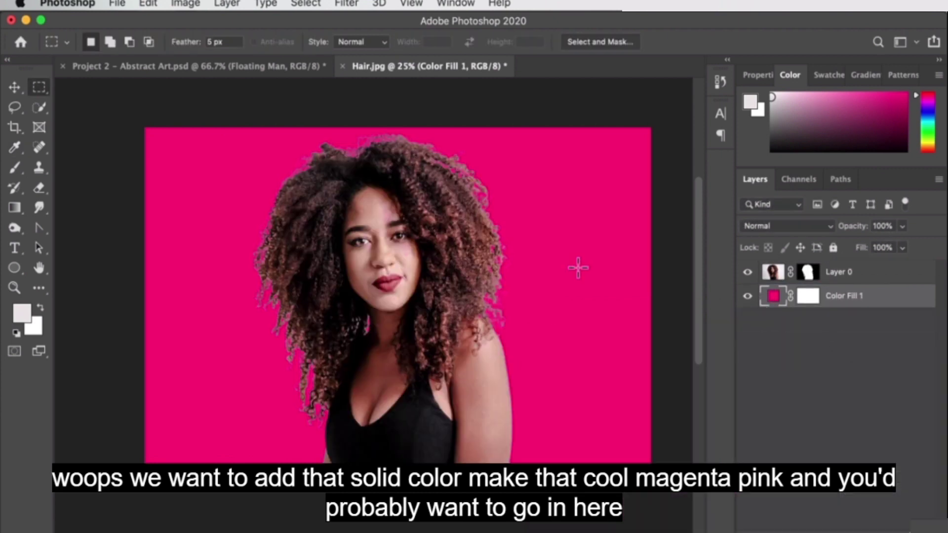
Activate the Brush tool with white on Layer 0's mask to touch up the face, and leave no layer selected.
click(808, 273)
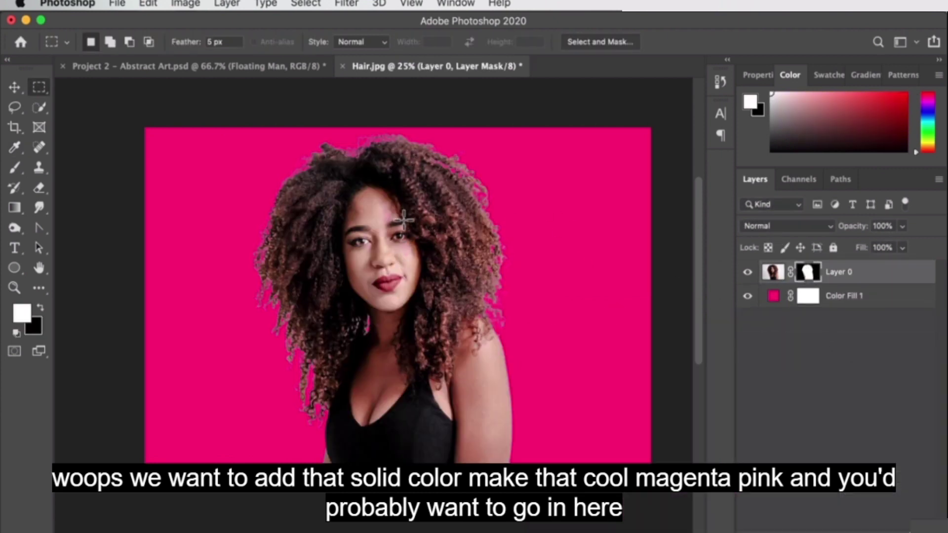
key(b)
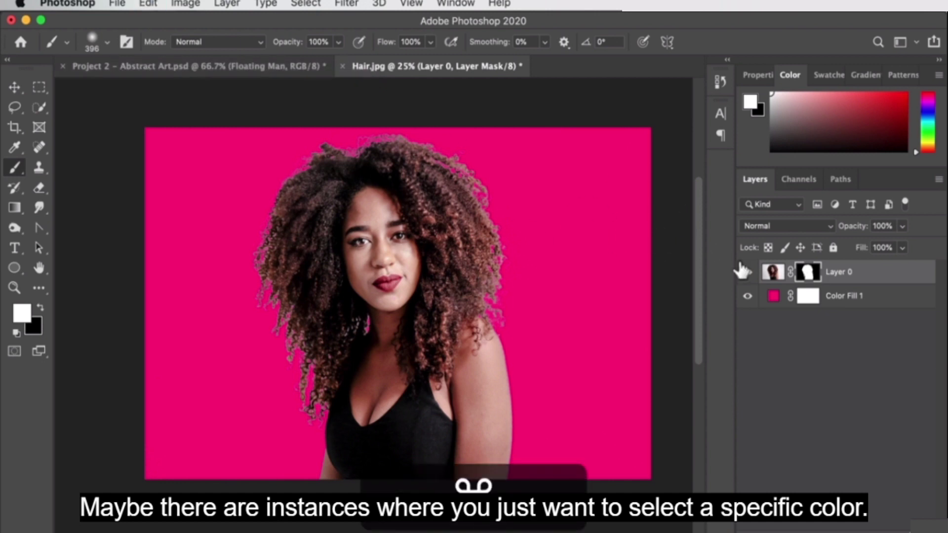
click(864, 345)
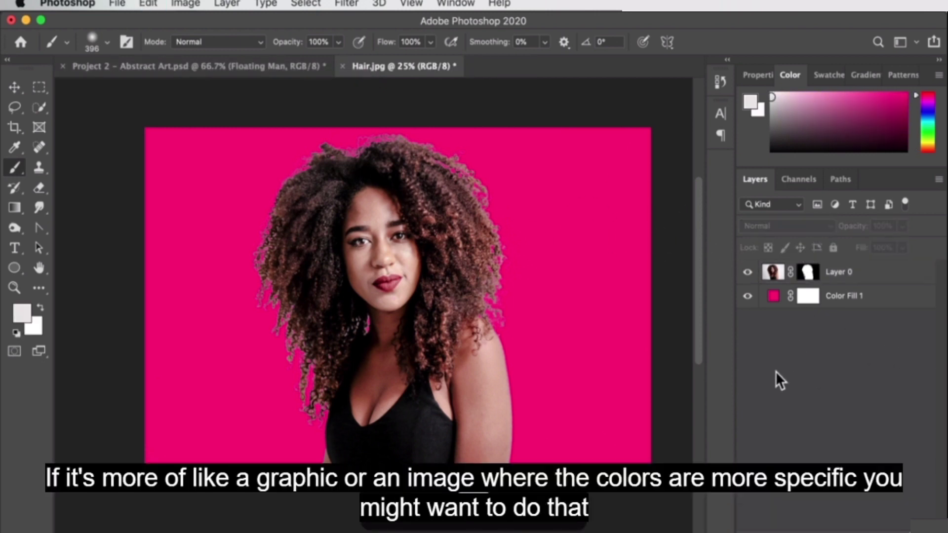
Undo the colour fill layer, the background removal, the layer mask and the Color Range selection.
key(super+z)
key(super+z)
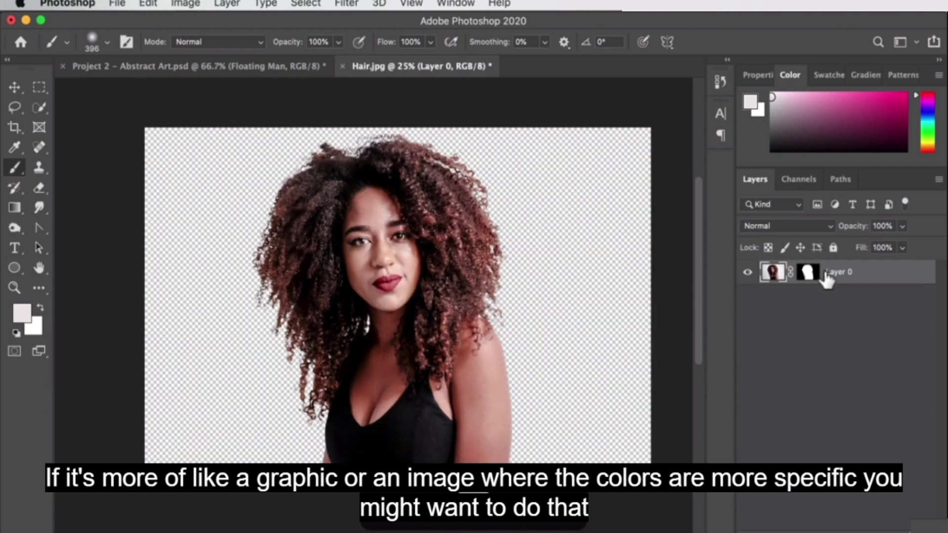
key(super+z)
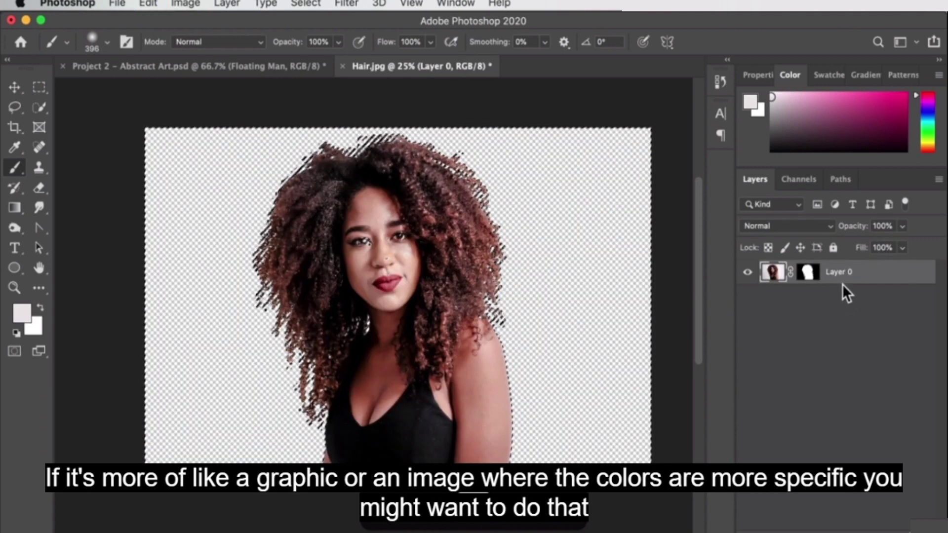
key(super+z)
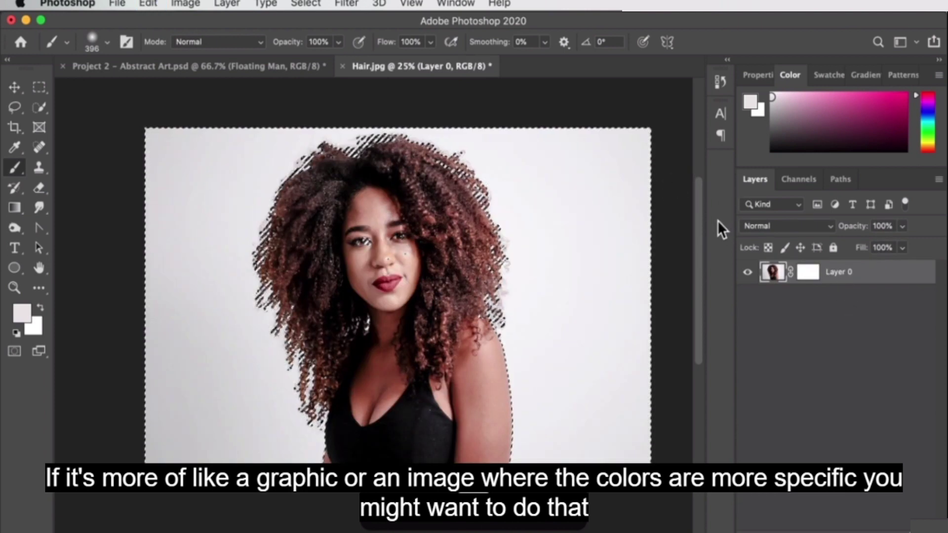
key(super+z)
key(super+z)
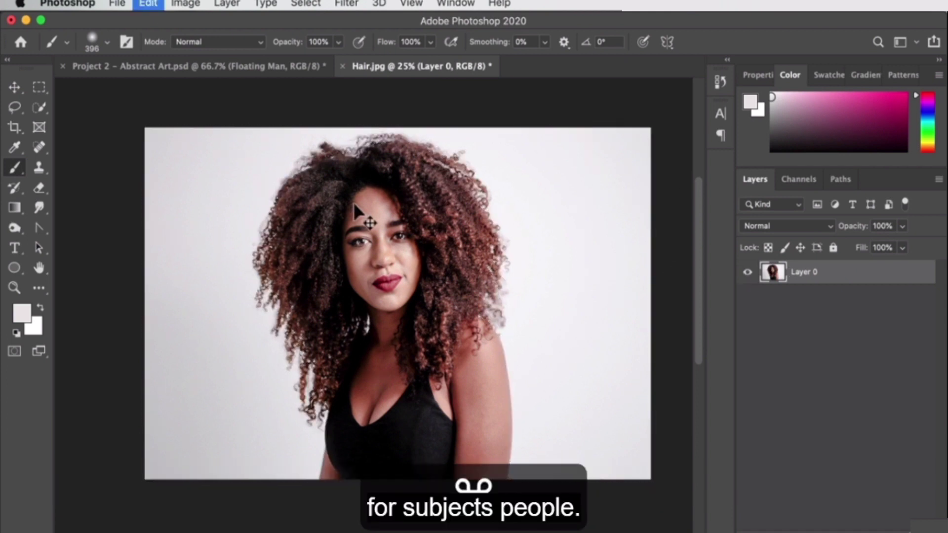
Try the Focus Area selection on the portrait and cancel it.
click(335, 4)
mouse_move(305, 4)
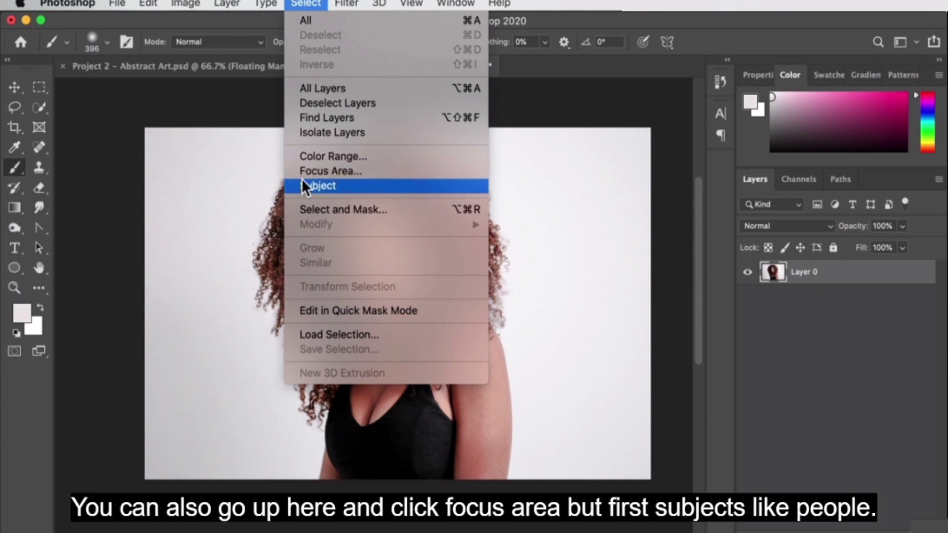
click(316, 173)
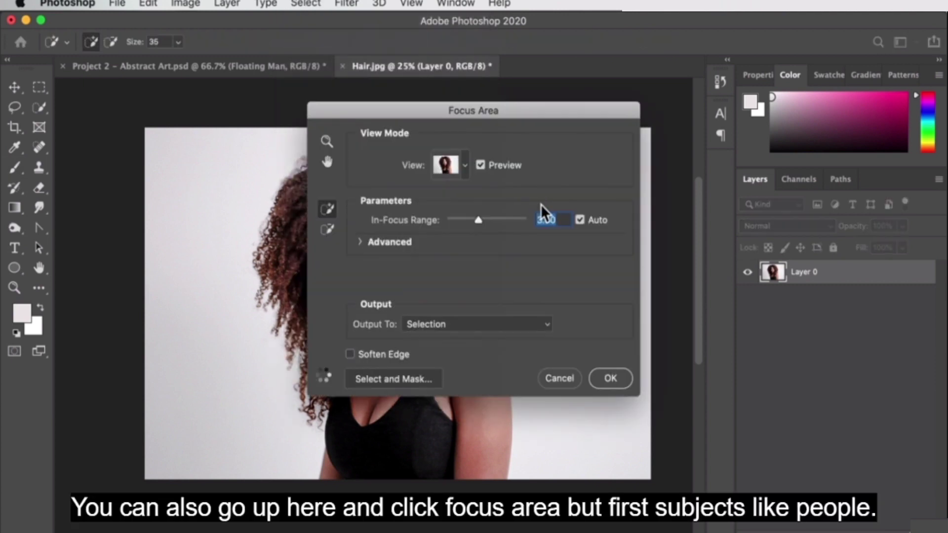
key(Escape)
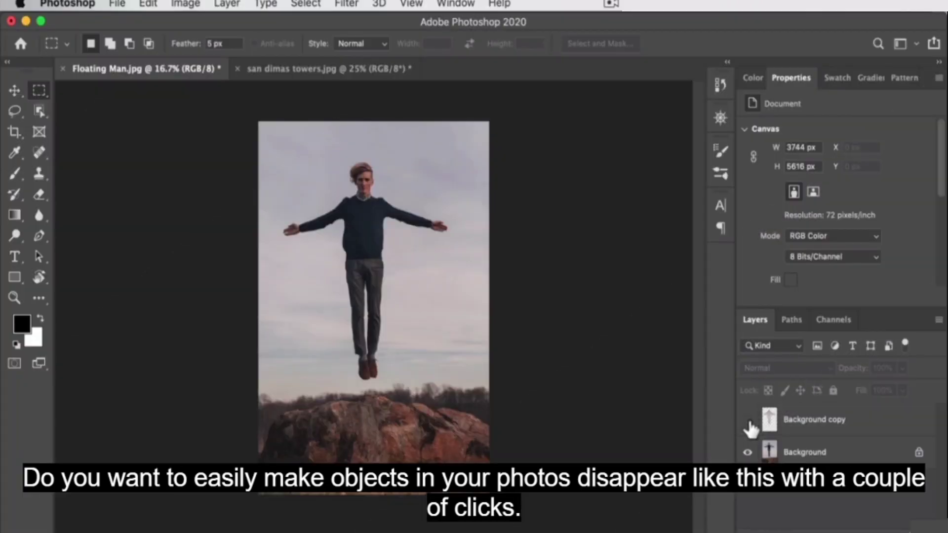
In the Floating Man image, toggle the Background copy layer's visibility to compare the fill, and delete that layer.
click(748, 420)
click(748, 420)
click(775, 424)
key(BackSpace)
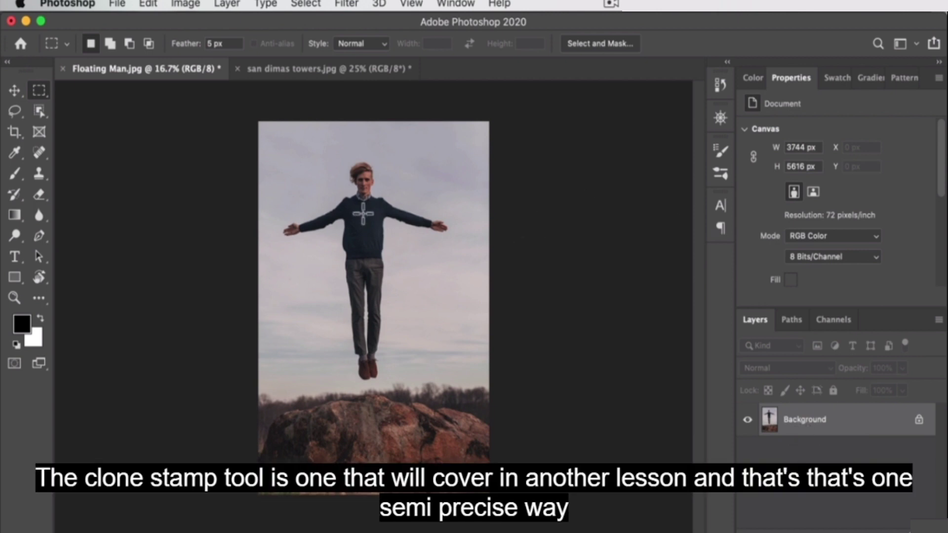
Draw a closed freehand Lasso selection loosely around the floating man, keeping clear of his edges.
click(15, 88)
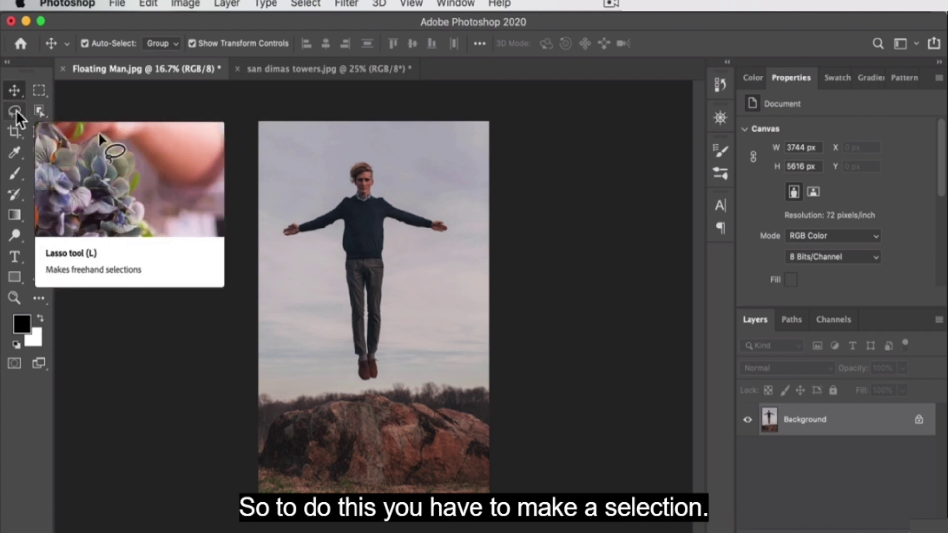
click(39, 90)
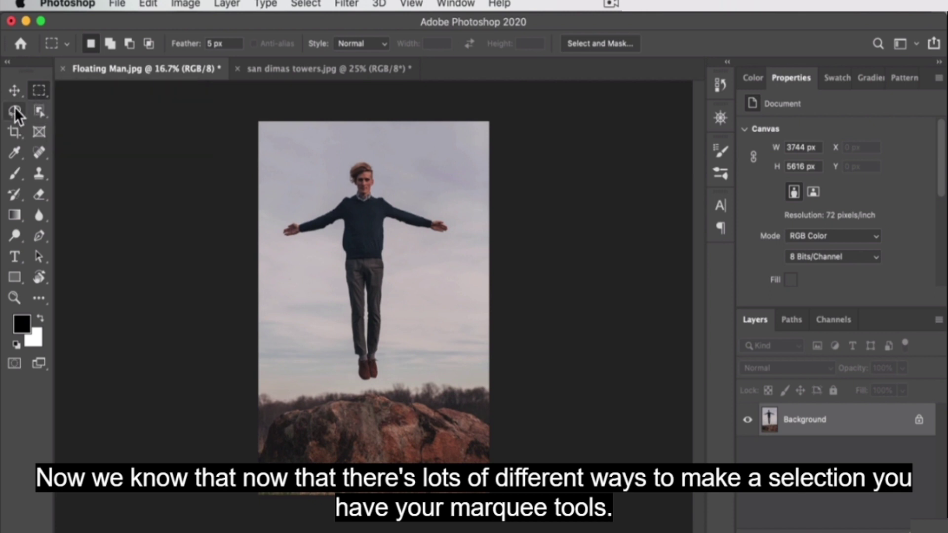
drag(13, 107, 33, 107)
mouse_move(282, 219)
mouse_down()
mouse_move(334, 193)
mouse_move(355, 154)
mouse_move(375, 151)
mouse_up()
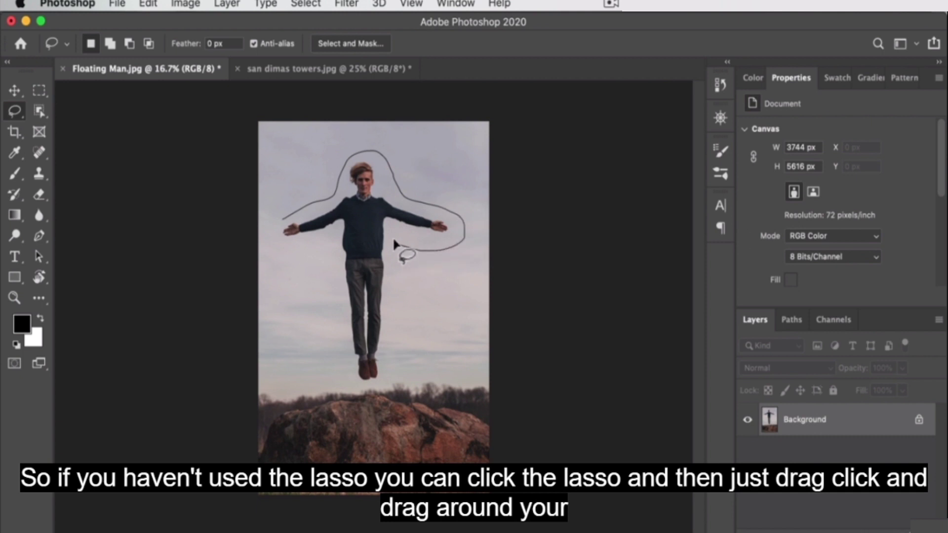
drag(393, 241, 392, 230)
mouse_move(400, 310)
mouse_down()
mouse_move(395, 363)
mouse_move(375, 385)
mouse_move(349, 387)
mouse_move(334, 248)
mouse_up()
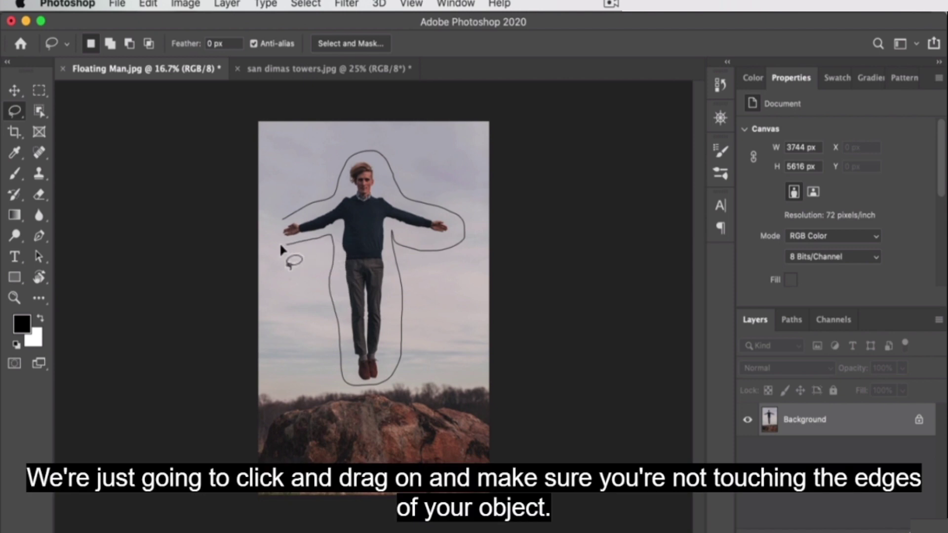
drag(286, 224, 288, 224)
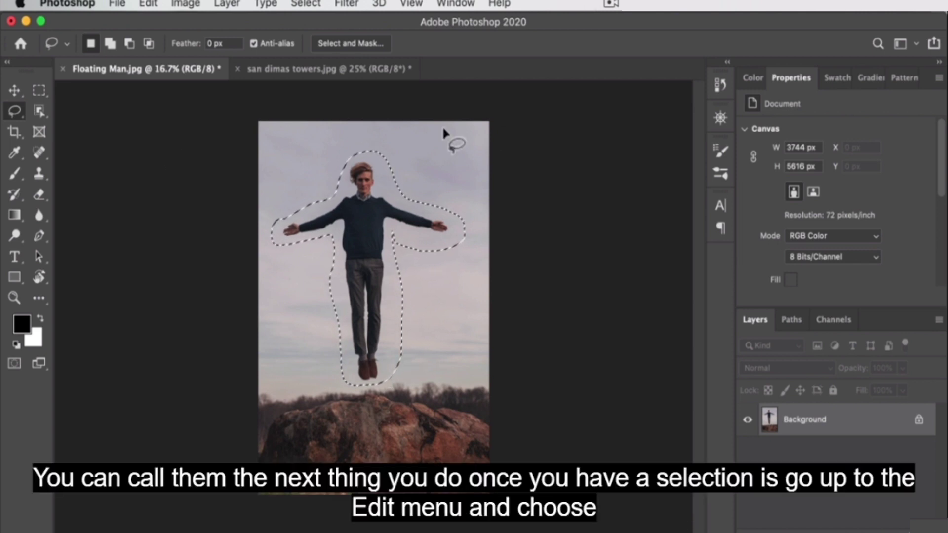
Start Content-Aware Fill on the selected man and subtract the tree line above the rock from the sampling area.
click(148, 5)
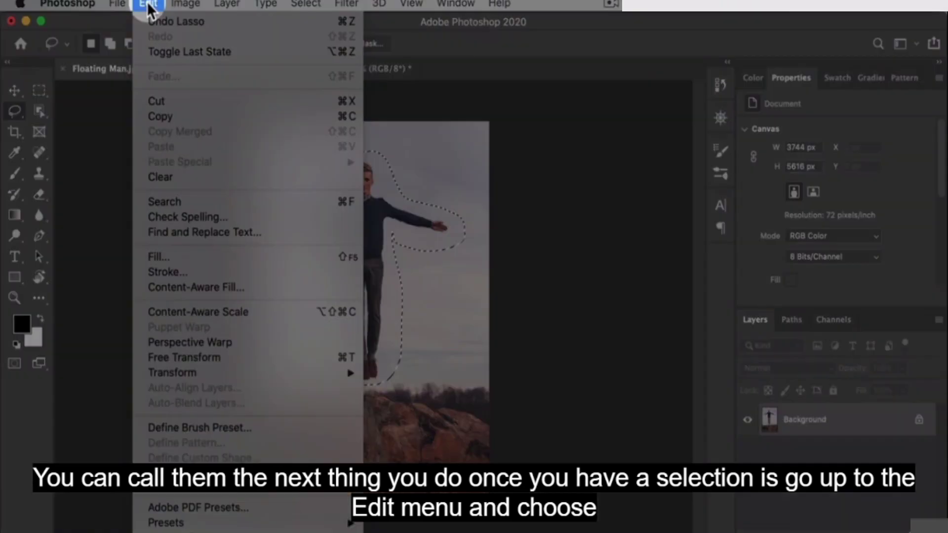
click(168, 286)
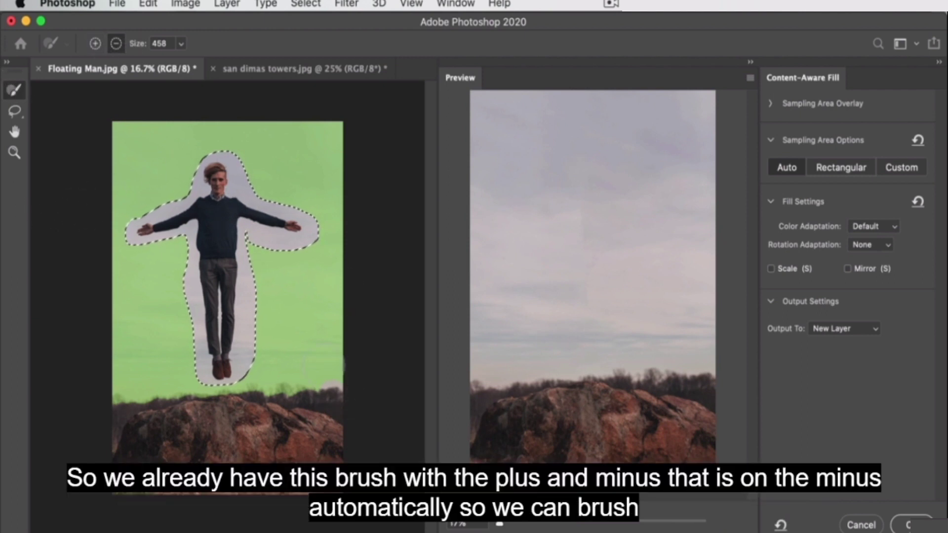
mouse_move(338, 387)
mouse_down()
mouse_move(275, 381)
mouse_move(104, 403)
mouse_move(118, 402)
mouse_up()
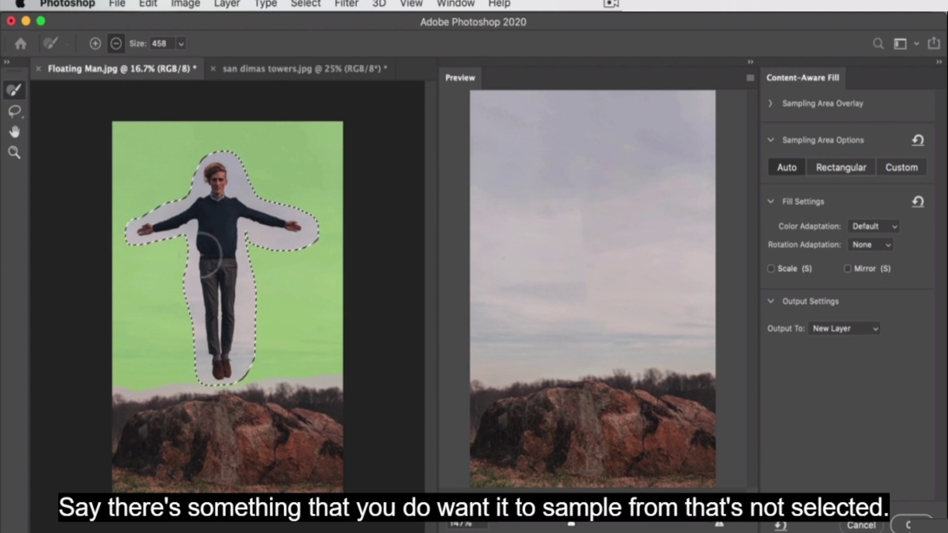
Examine the sampling brush's add mode, the Lasso tool variants and the Sampling Area Overlay settings.
click(95, 43)
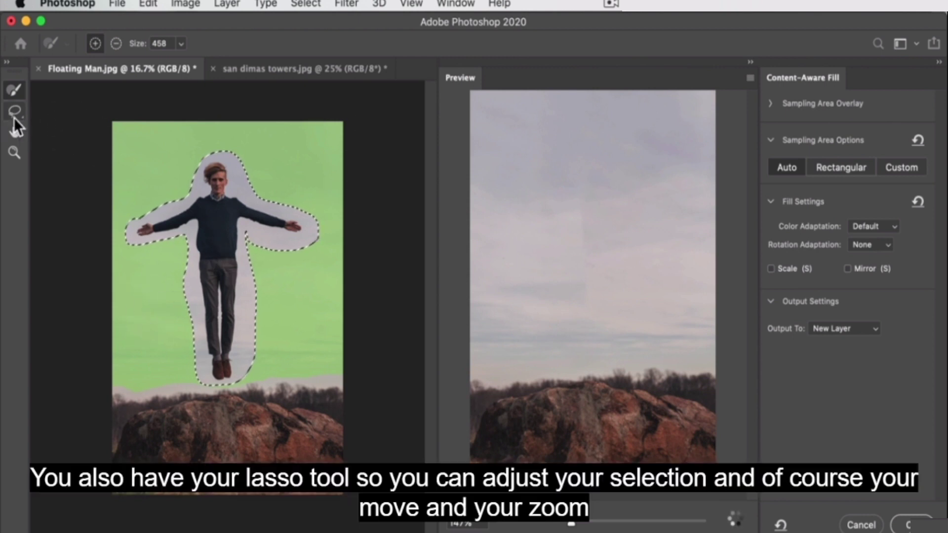
click(17, 114)
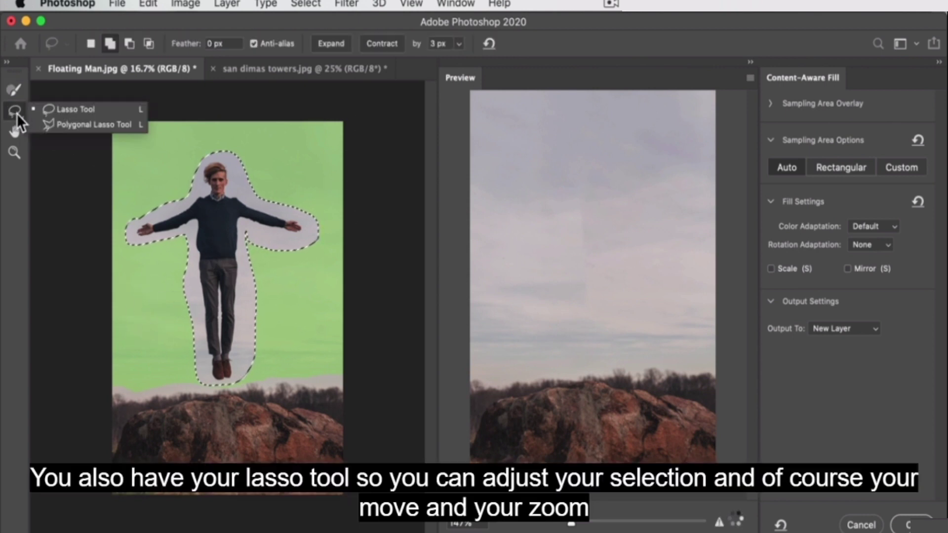
click(12, 91)
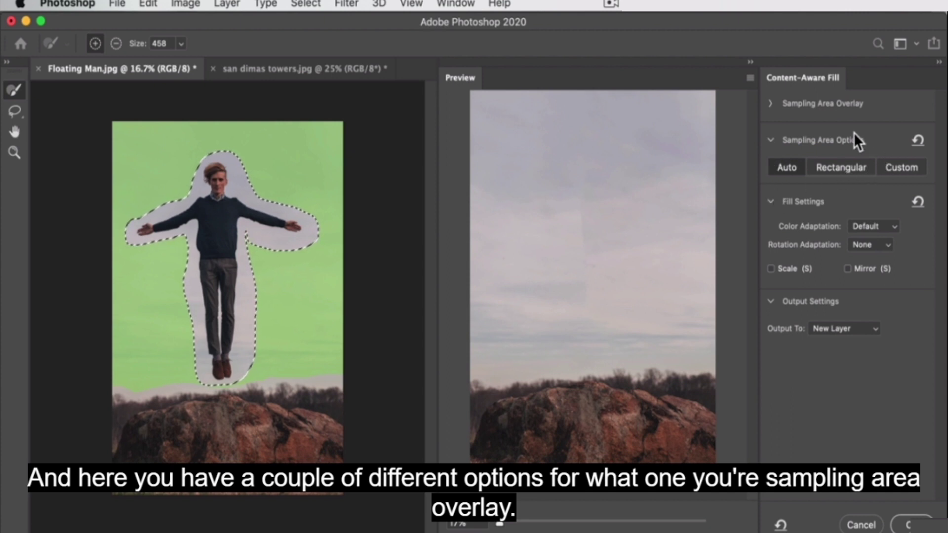
click(770, 103)
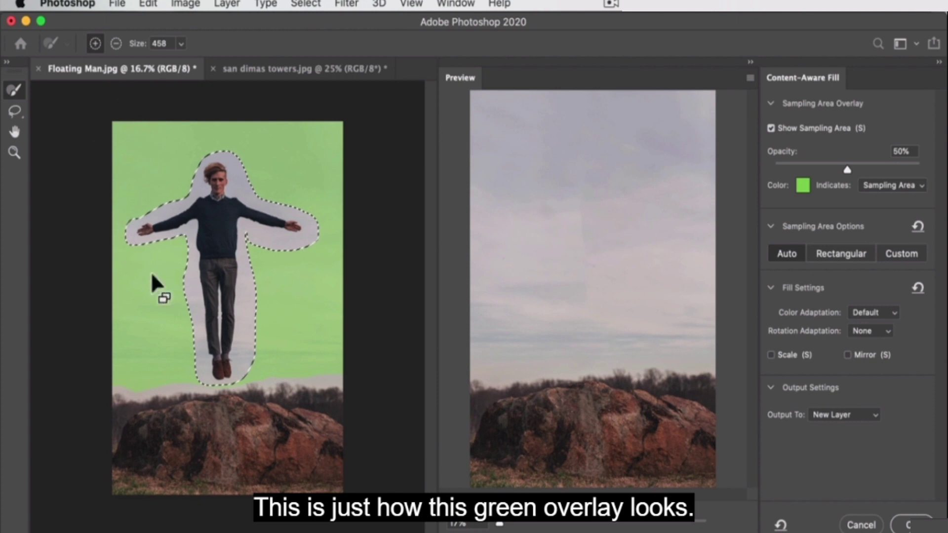
click(769, 104)
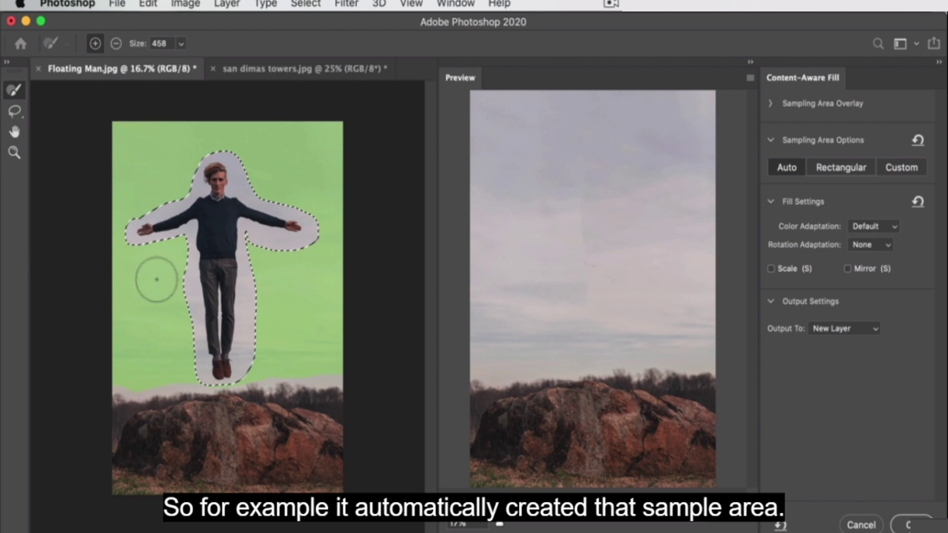
Try the Rectangular and Custom sampling area options.
click(838, 166)
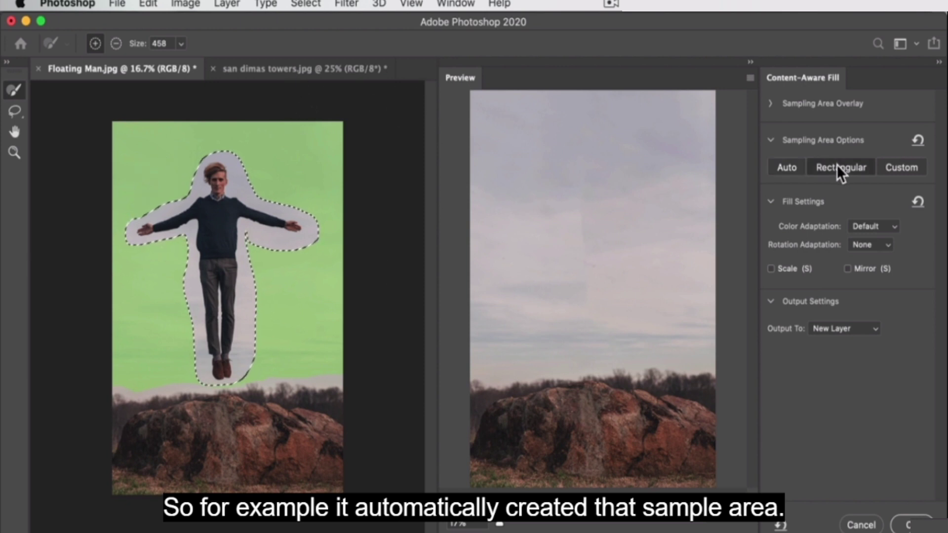
click(896, 167)
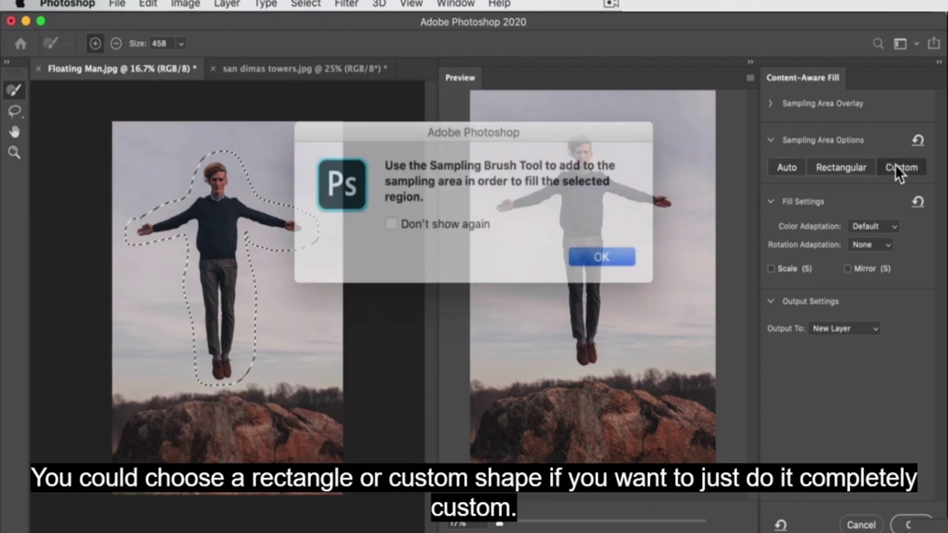
click(573, 254)
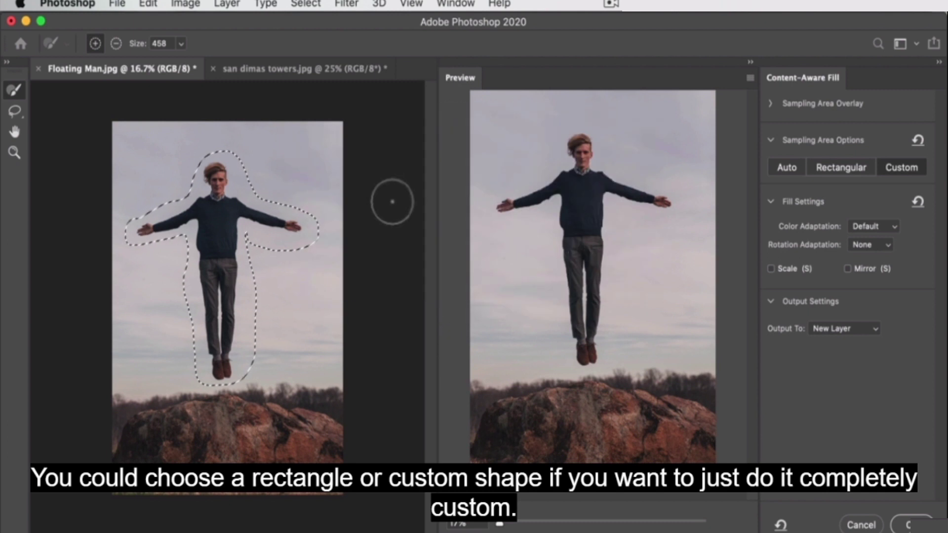
Set the sampling area to Auto and subtract the strip along the tree line from it.
click(791, 170)
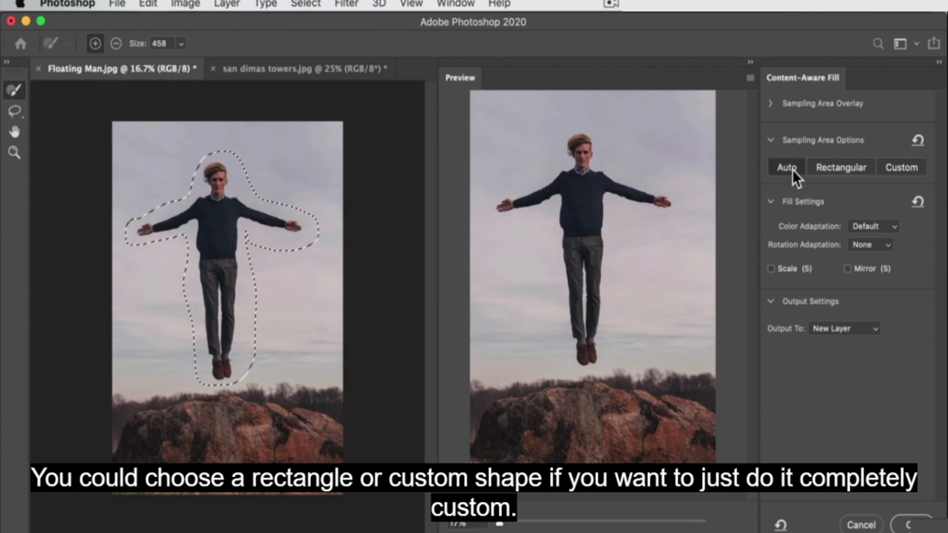
drag(93, 398, 153, 402)
drag(240, 402, 339, 387)
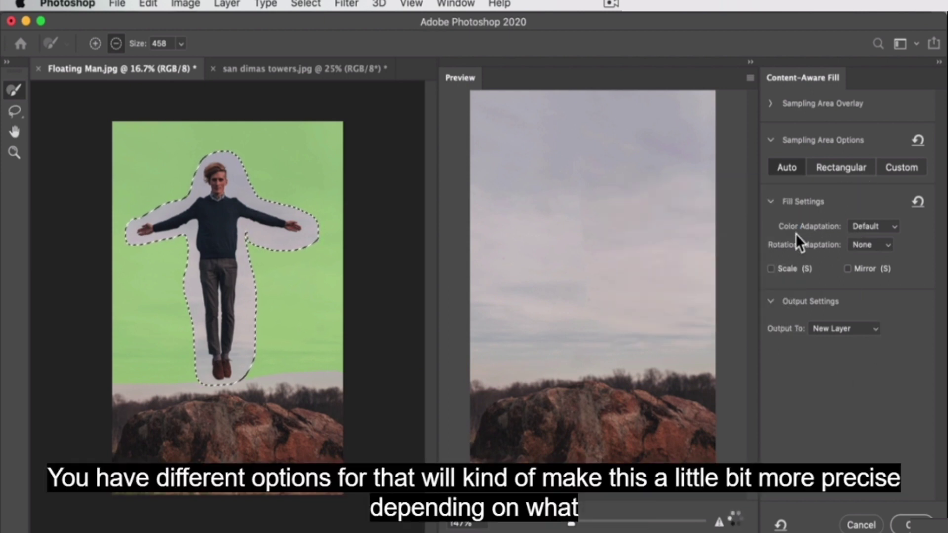
Examine the explanations and available levels for Color Adaptation and Rotation Adaptation in the fill settings.
mouse_move(807, 226)
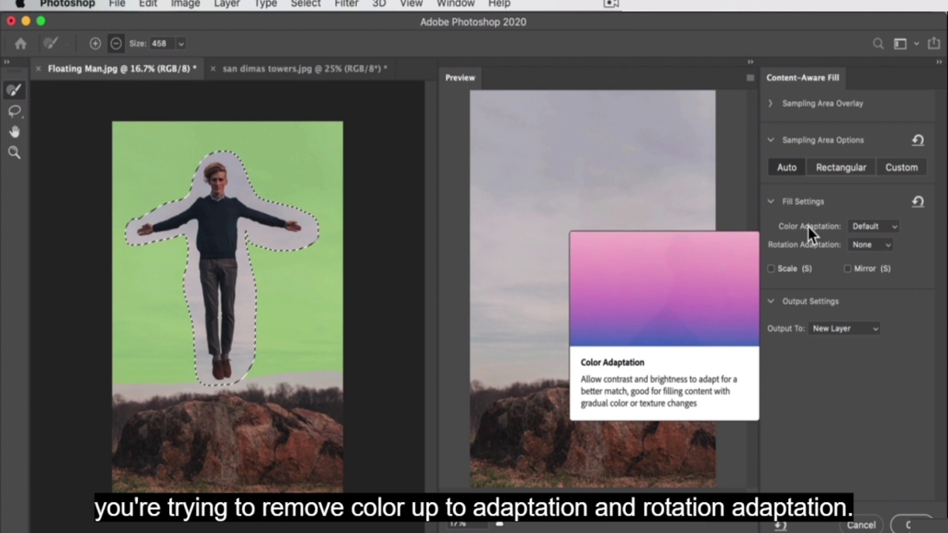
mouse_move(807, 244)
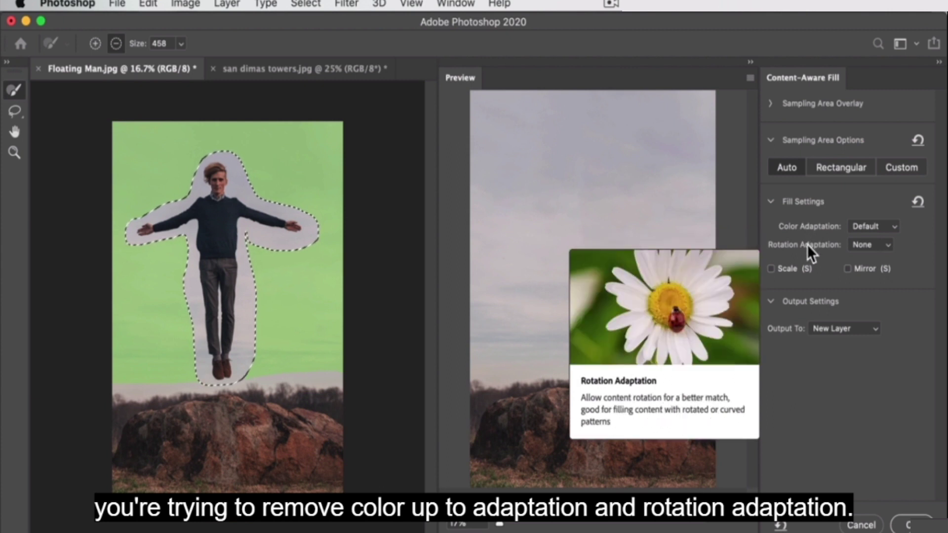
click(865, 226)
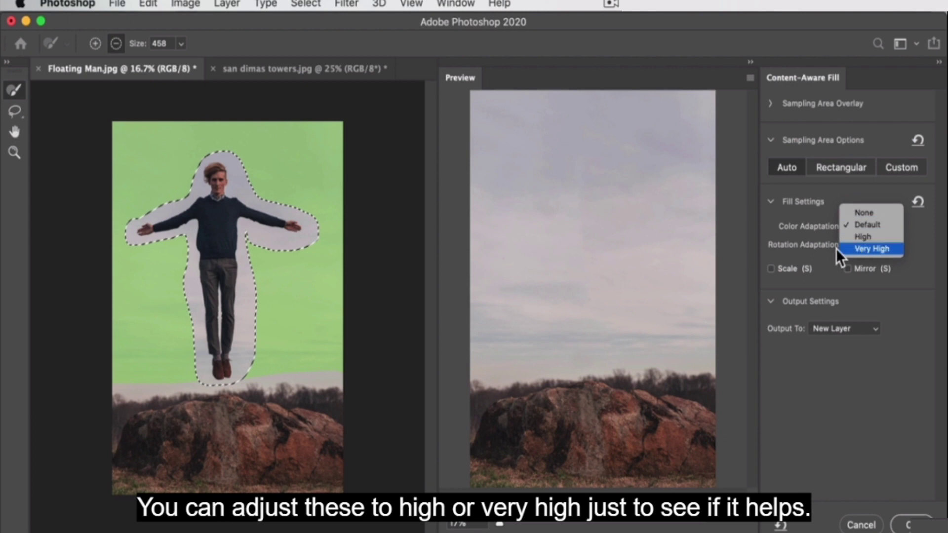
click(799, 245)
click(851, 243)
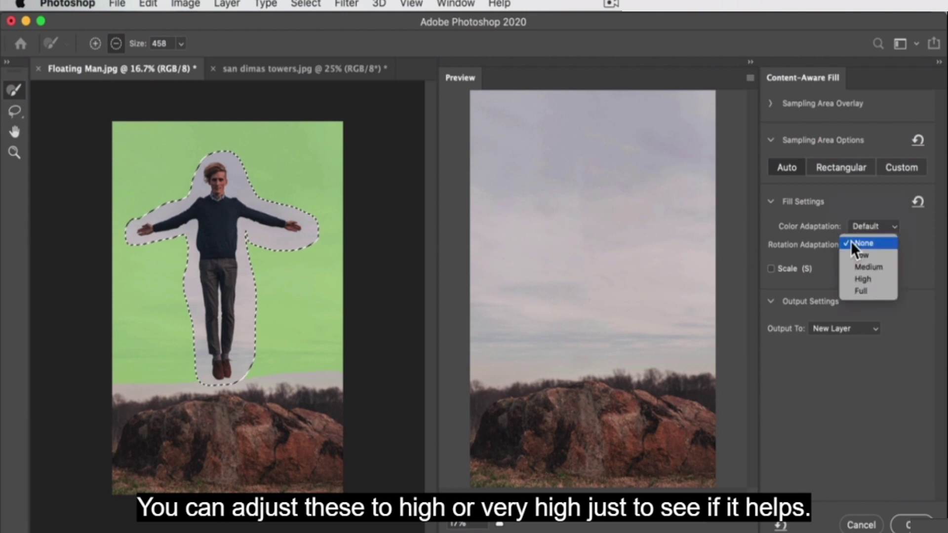
click(797, 236)
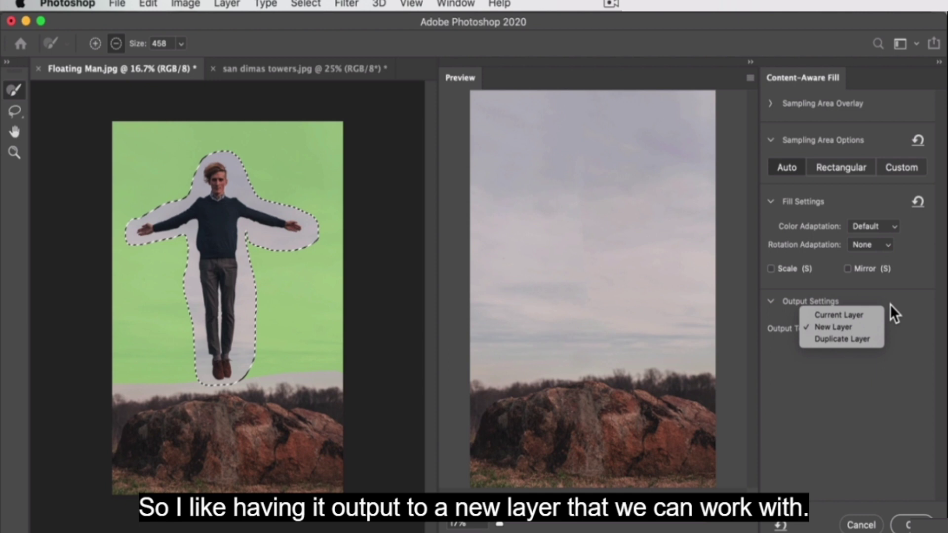
Review the output options, keep New Layer as the output, and apply the Content-Aware Fill.
click(897, 304)
click(865, 328)
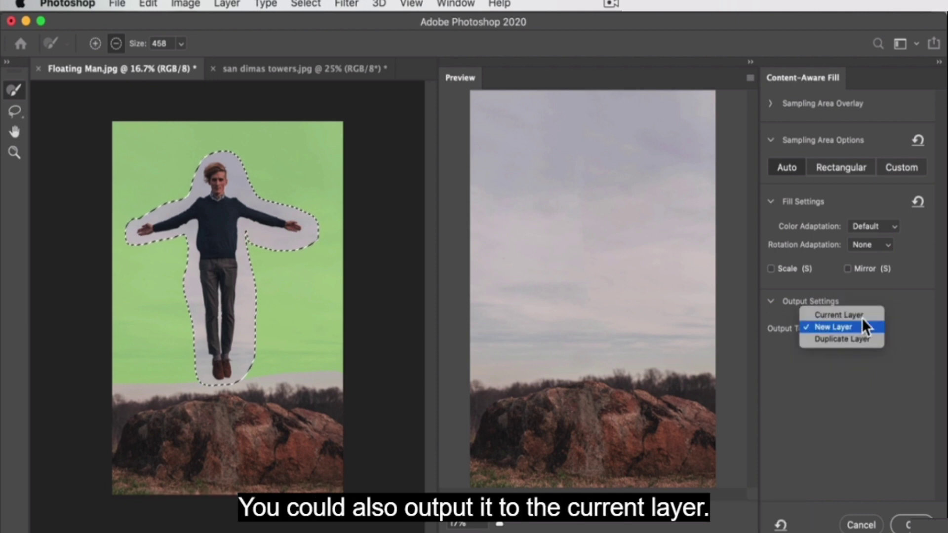
click(909, 302)
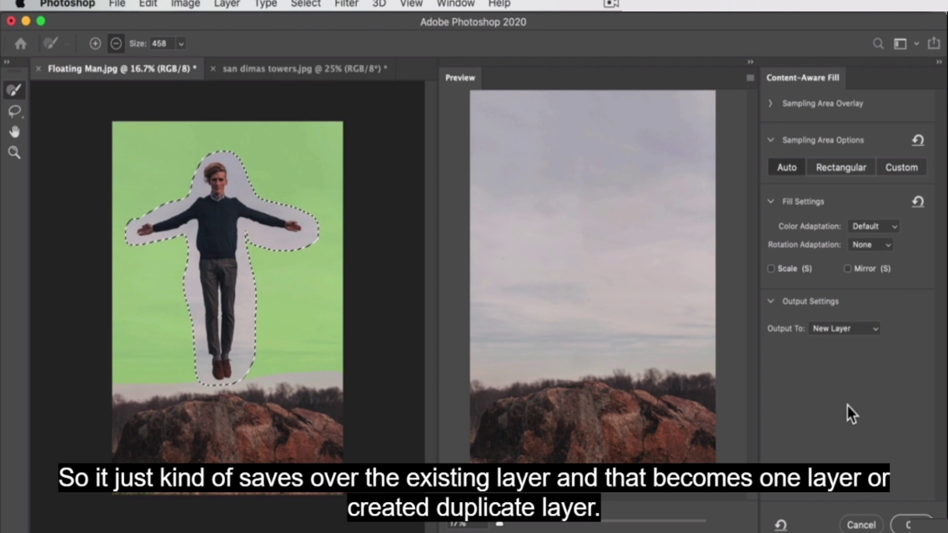
click(865, 328)
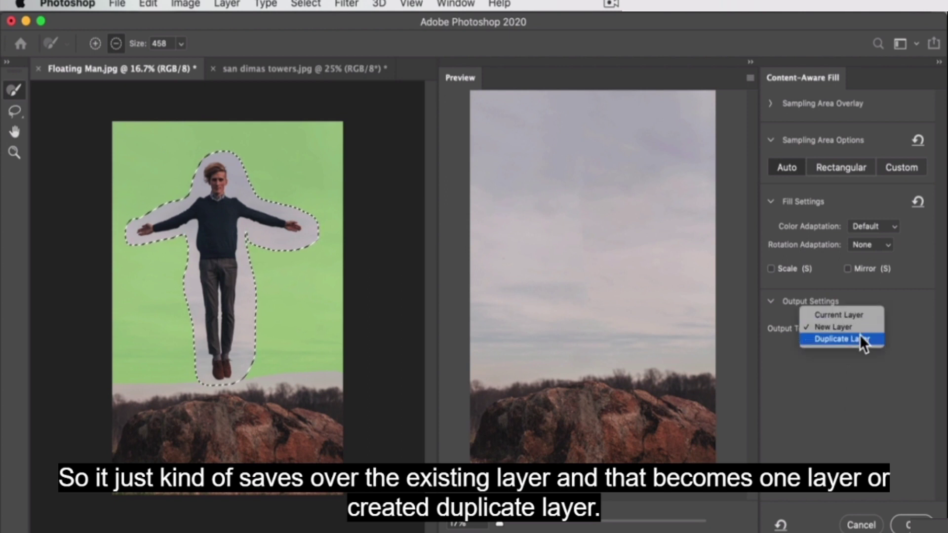
click(831, 447)
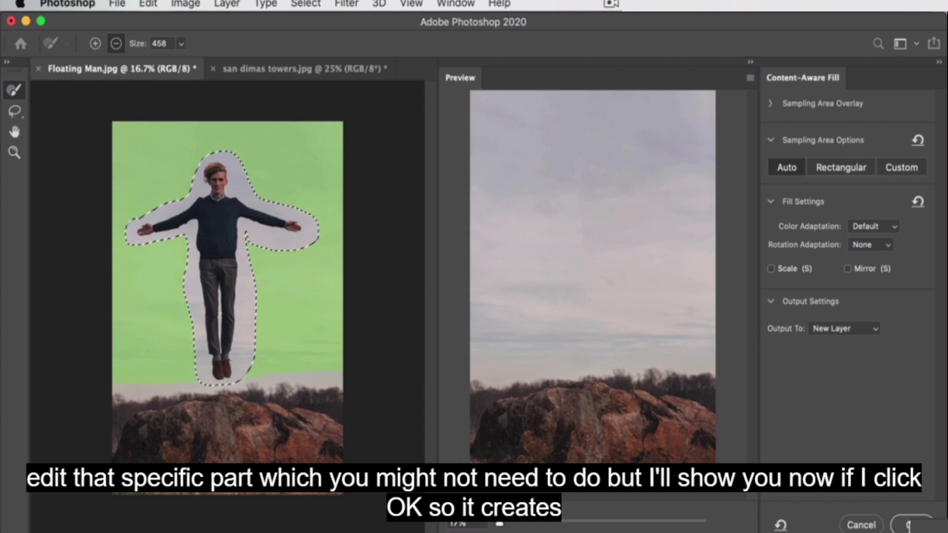
click(910, 524)
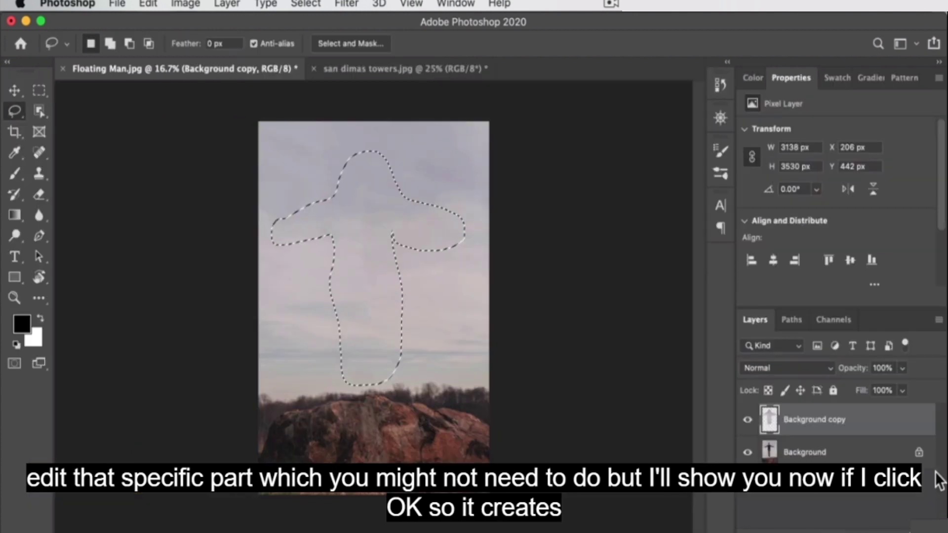
Toggle the Background copy layer's visibility, hide the Background layer to isolate the fill, and activate the Rectangular Marquee tool.
click(747, 420)
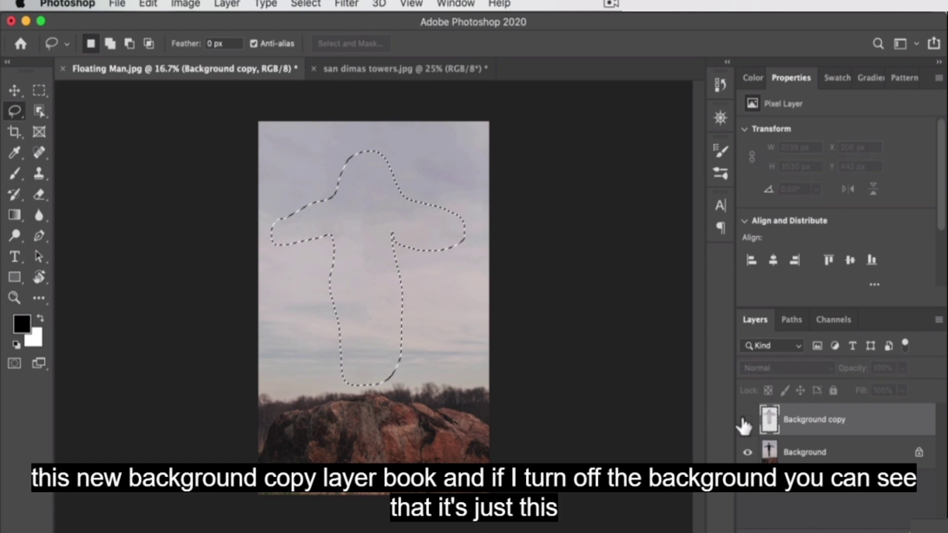
click(746, 420)
click(747, 453)
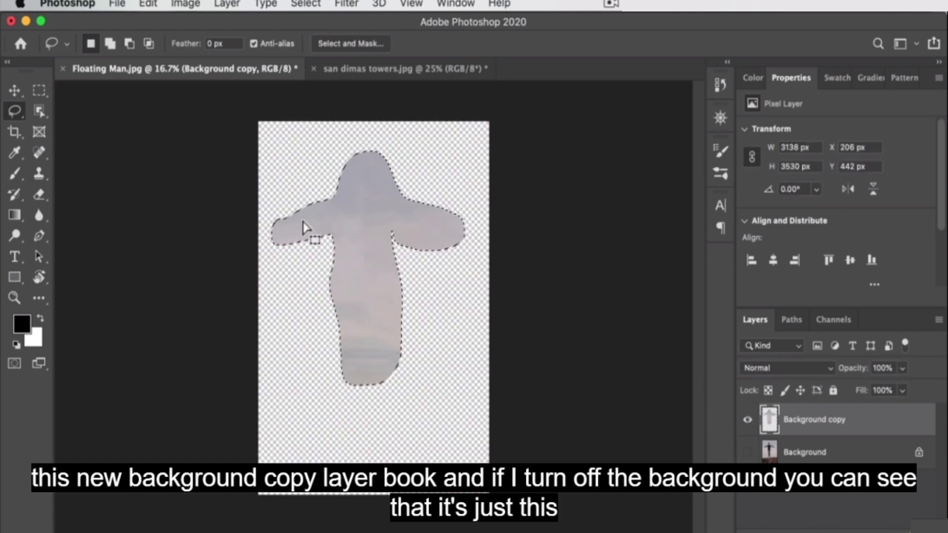
click(39, 90)
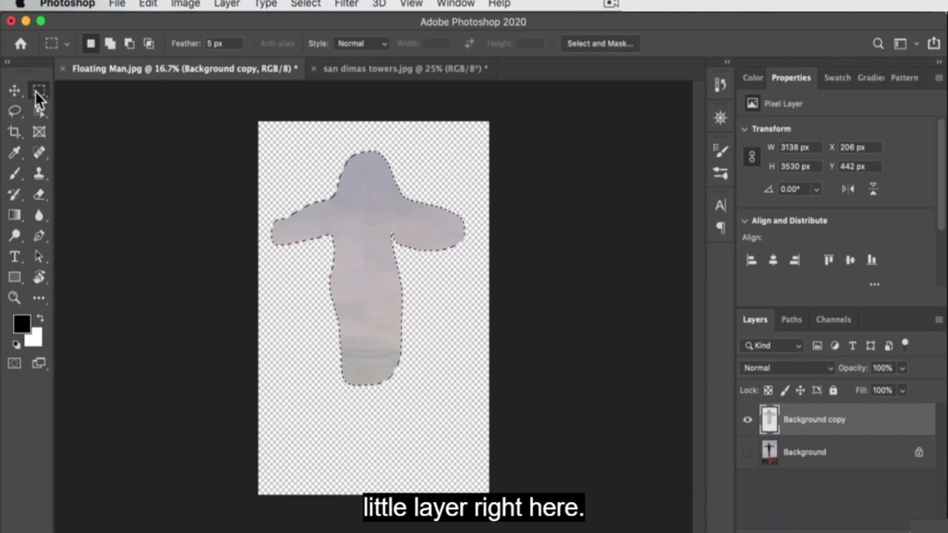
Clear the selection, show the Background layer again, and compare the photo with the Background copy layer hidden and shown.
click(269, 178)
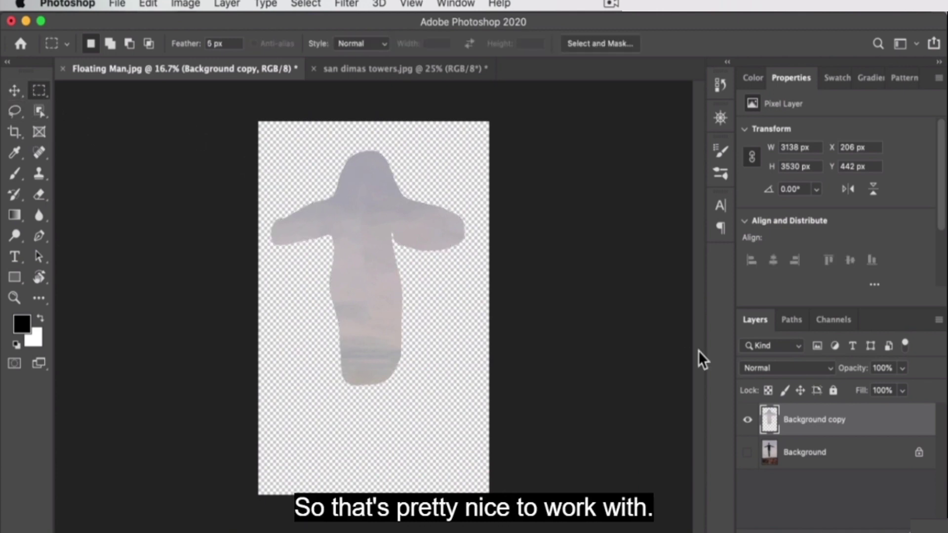
click(748, 455)
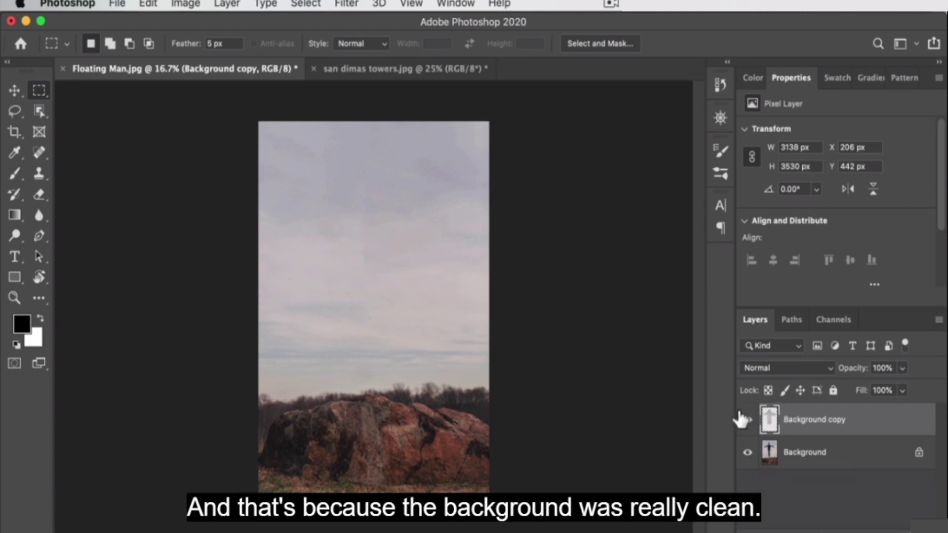
click(748, 420)
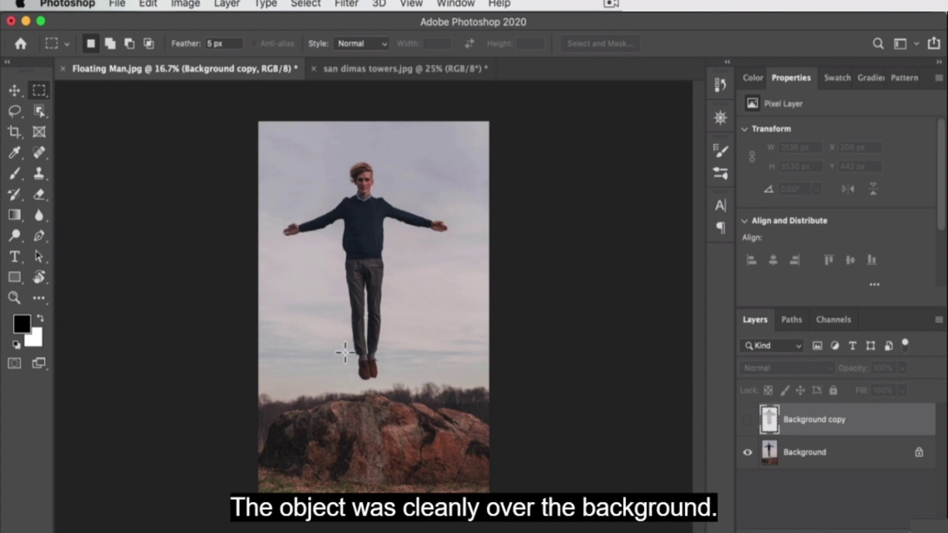
click(747, 420)
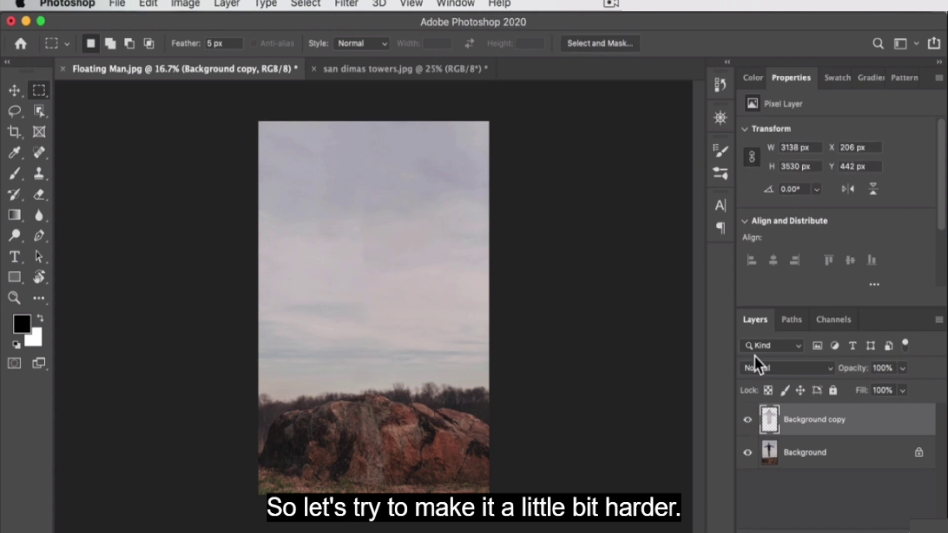
Switch to san dimas towers.jpg and select the two water towers with the Object Selection tool in Lasso mode.
click(357, 70)
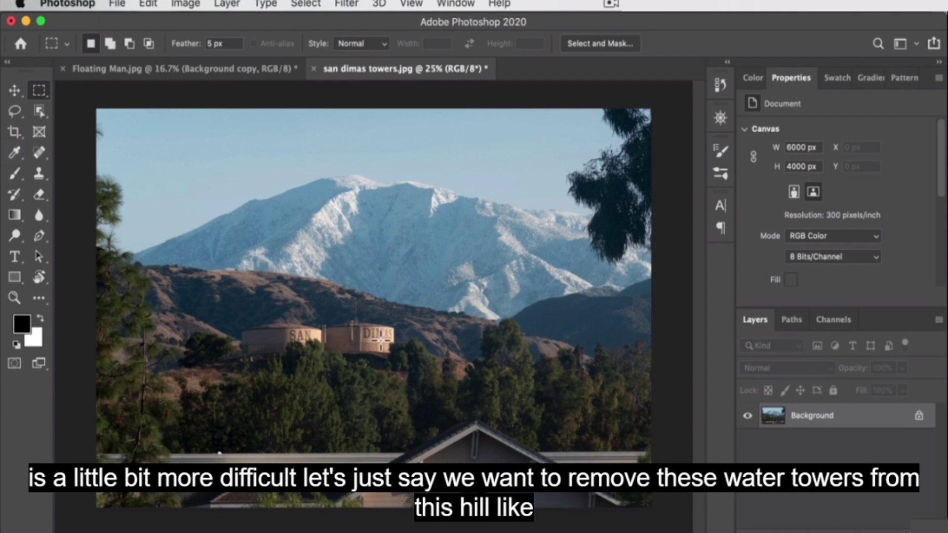
click(40, 111)
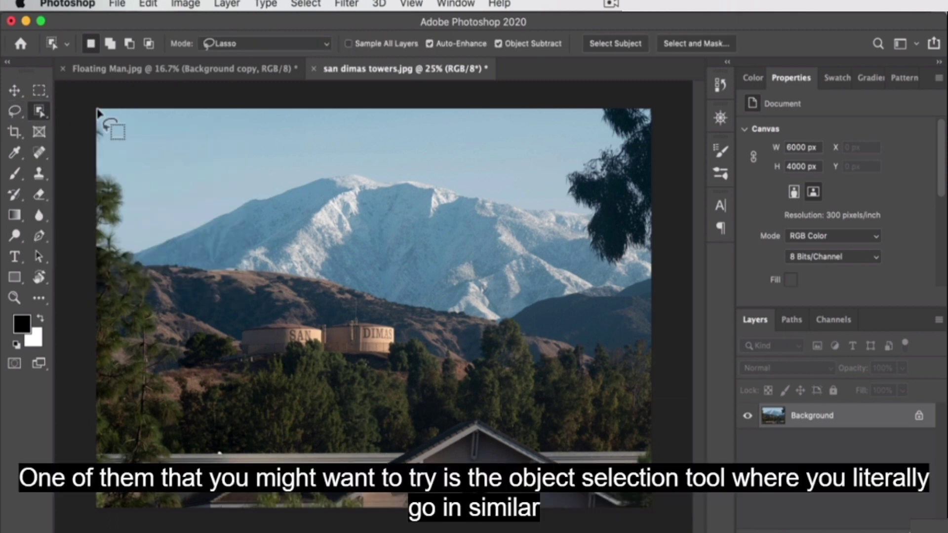
mouse_move(234, 331)
mouse_down()
mouse_move(349, 313)
mouse_move(388, 316)
mouse_move(408, 336)
mouse_move(399, 365)
mouse_move(348, 378)
mouse_move(217, 378)
mouse_move(203, 358)
mouse_move(237, 336)
mouse_move(235, 326)
mouse_up()
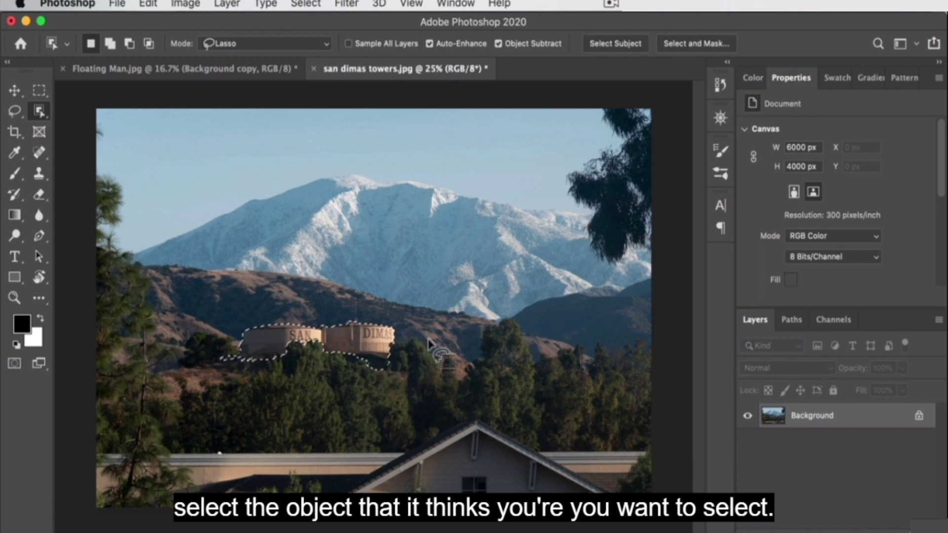
key(z)
click(400, 353)
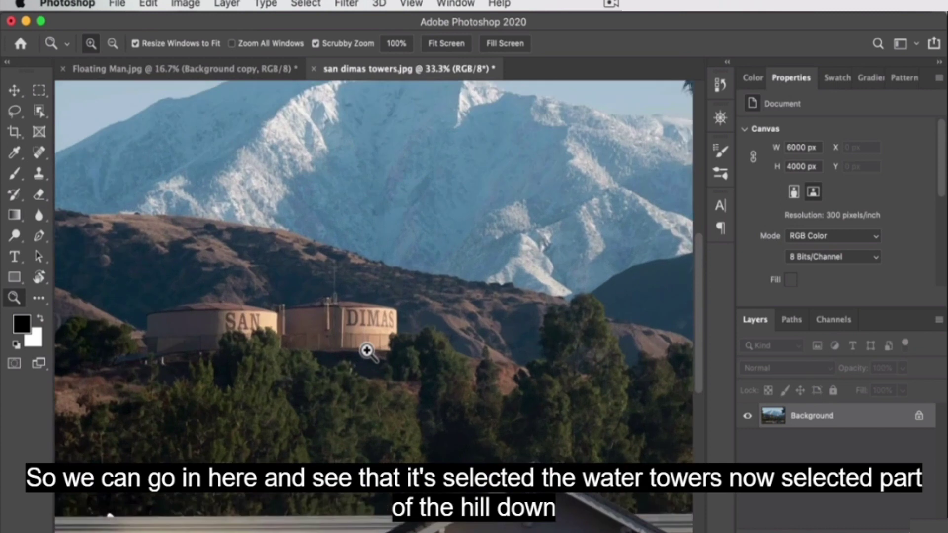
click(356, 349)
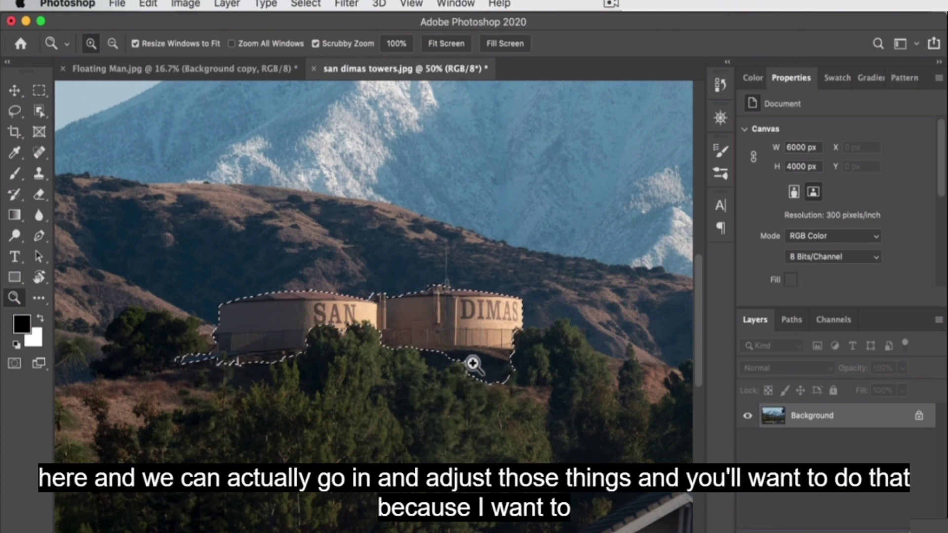
Preview a Content-Aware Fill of the unrefined tower selection, examine the edges of the filled area, and cancel it.
click(39, 111)
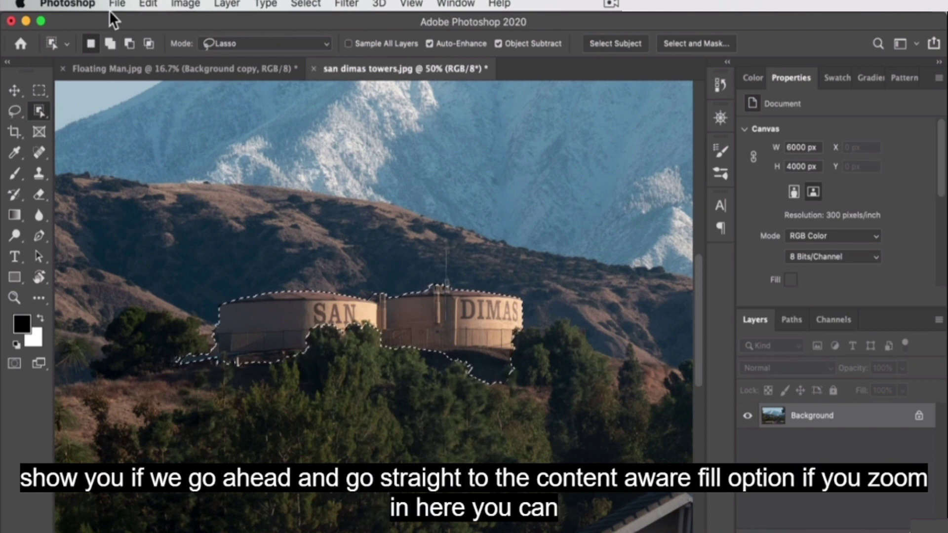
click(148, 4)
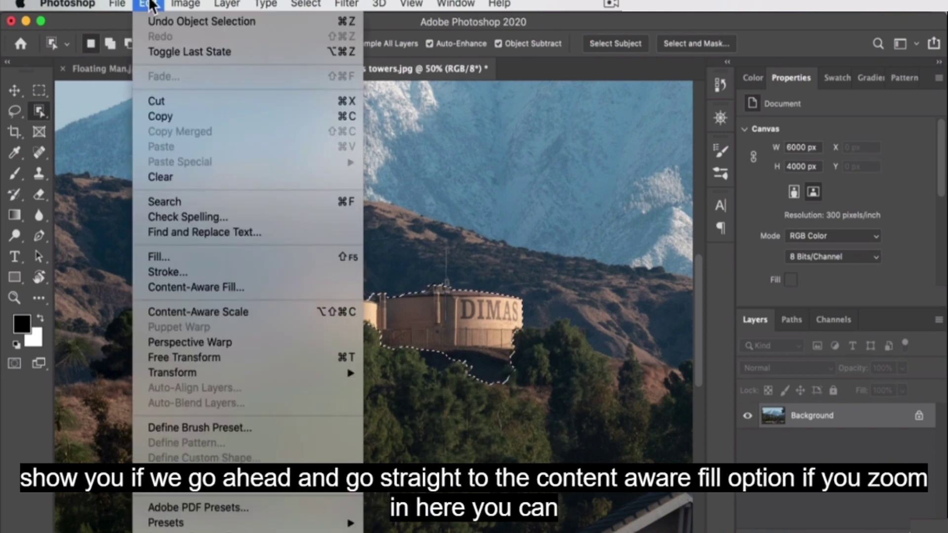
click(189, 287)
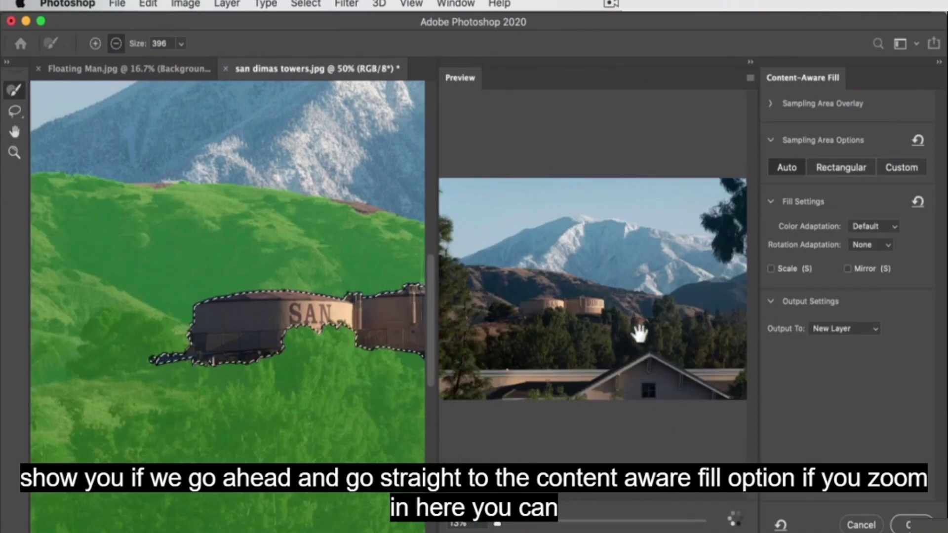
scroll(652, 334, up, 2)
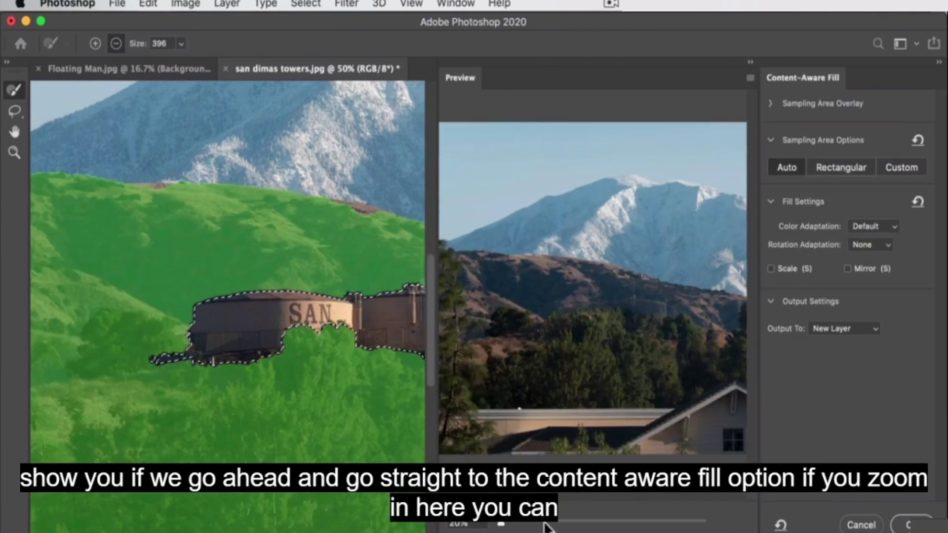
drag(501, 524, 514, 524)
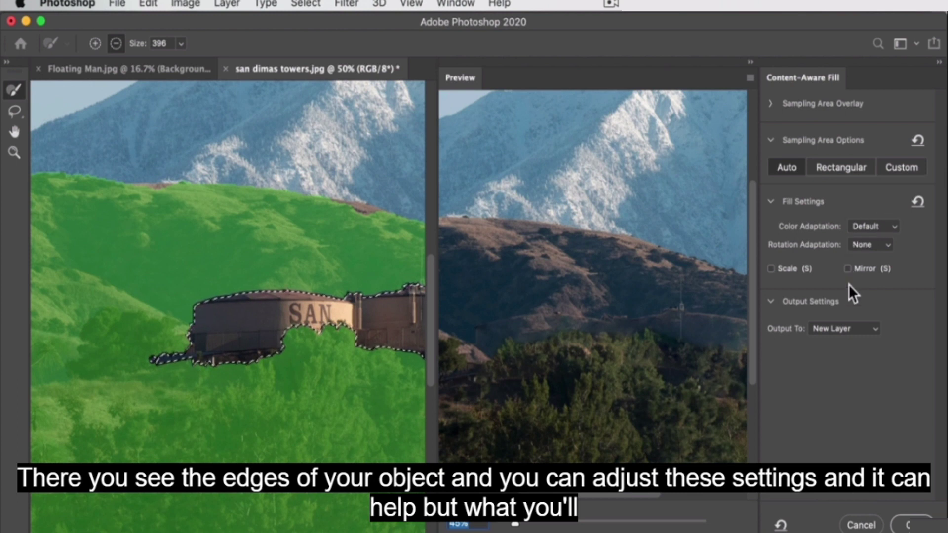
click(862, 525)
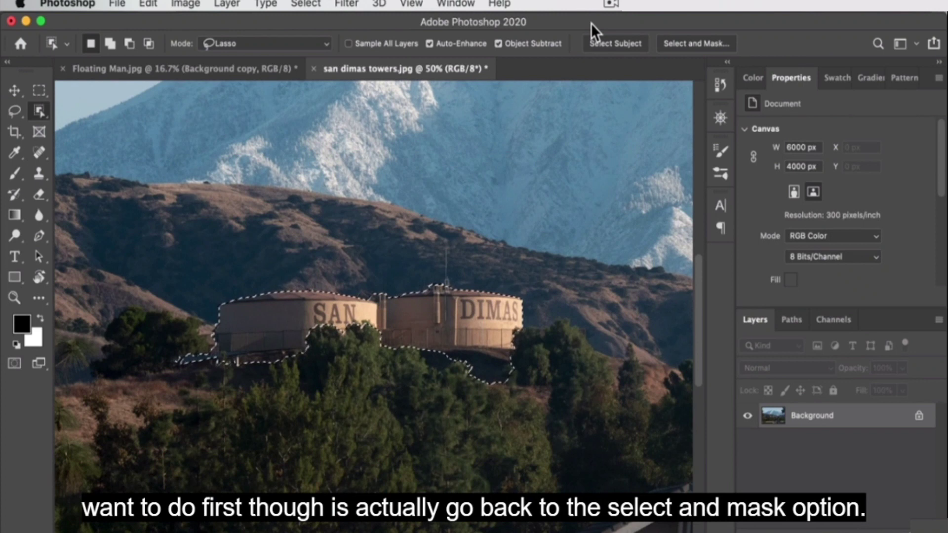
In Select and Mask, subtract the hillside below the DIMAS tower and the strip beside the SAN tower, and apply the refined selection.
click(676, 43)
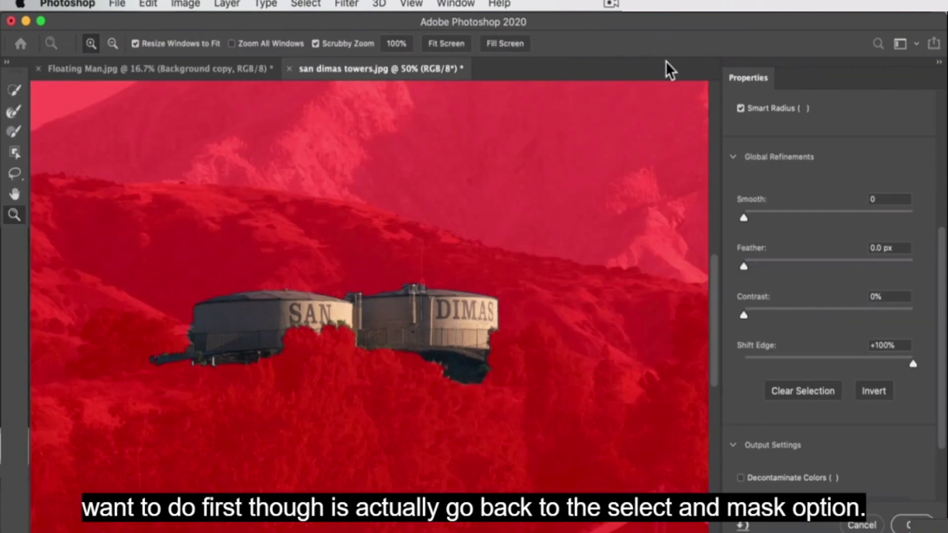
click(15, 92)
click(114, 44)
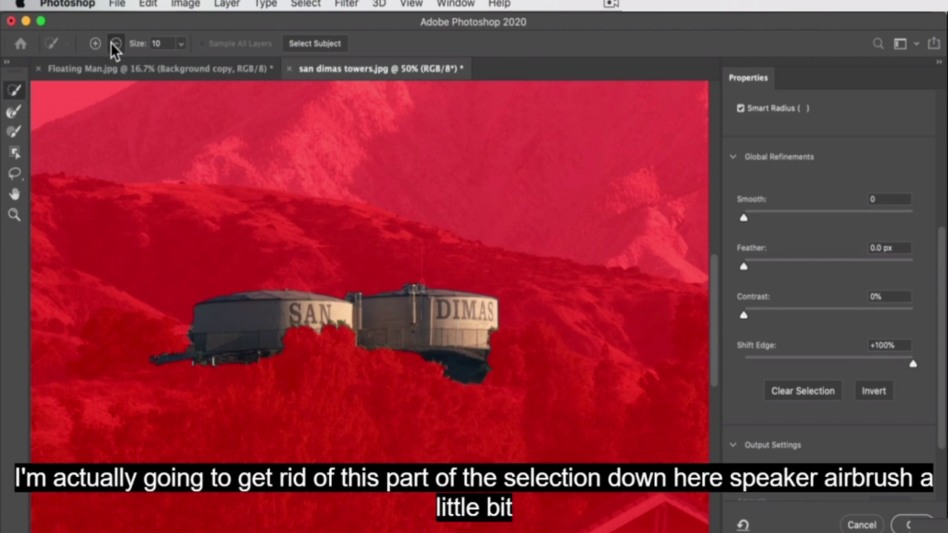
drag(490, 365, 431, 368)
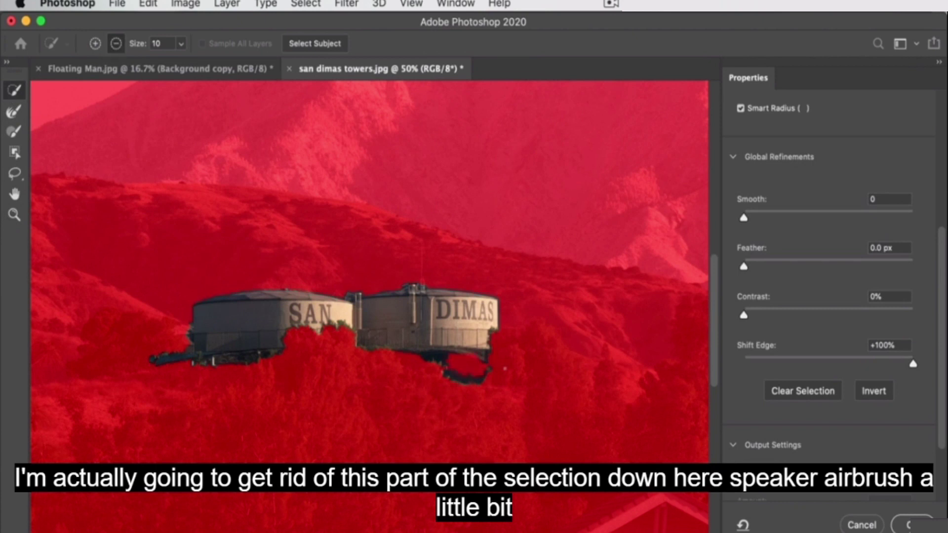
mouse_move(440, 383)
mouse_down()
mouse_move(465, 391)
mouse_move(479, 382)
mouse_move(438, 381)
mouse_up()
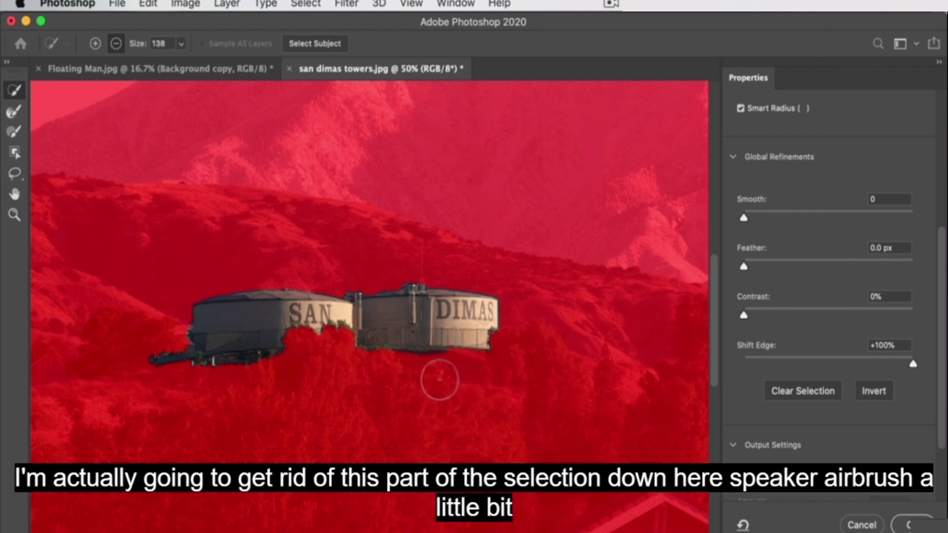
mouse_move(144, 350)
mouse_down()
mouse_move(155, 371)
mouse_move(162, 348)
mouse_move(228, 374)
mouse_up()
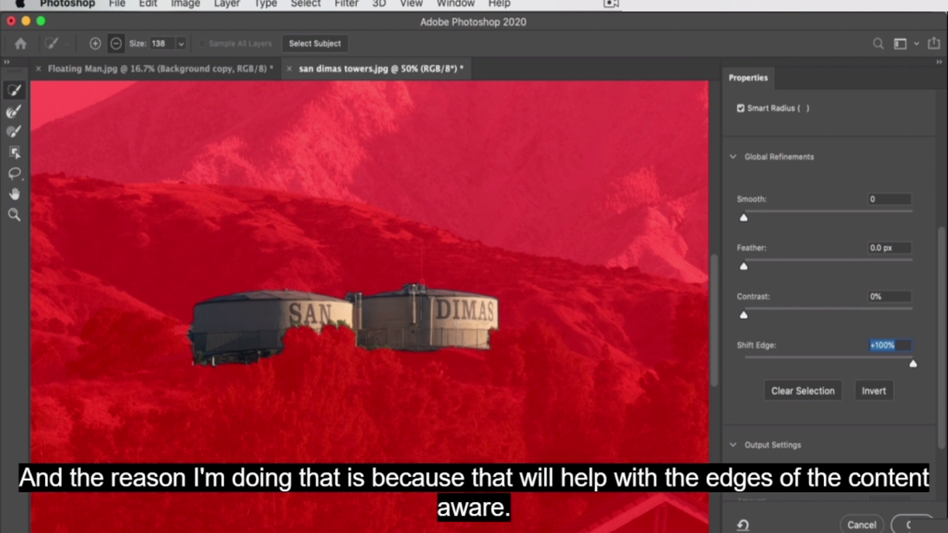
key(Return)
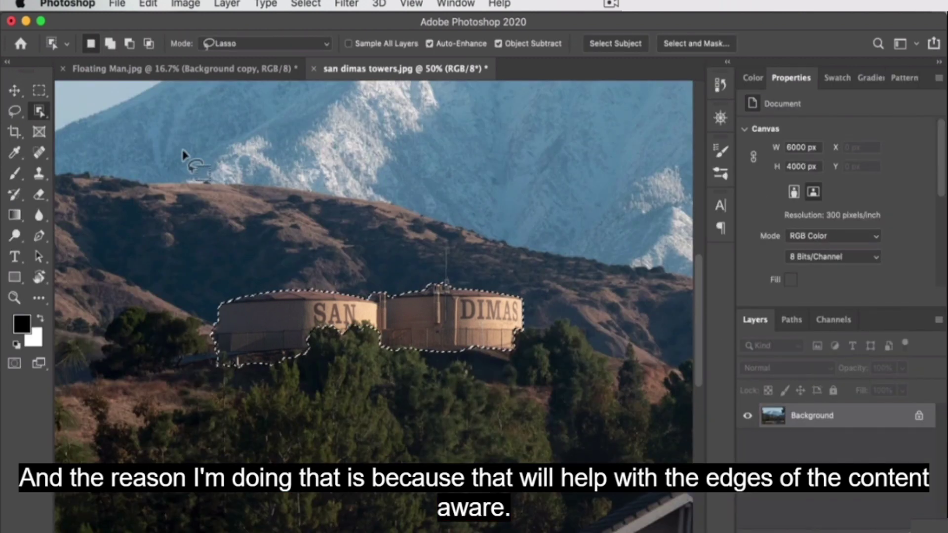
Start Content-Aware Fill on the refined tower selection and set Color Adaptation to Very High.
click(149, 5)
click(196, 286)
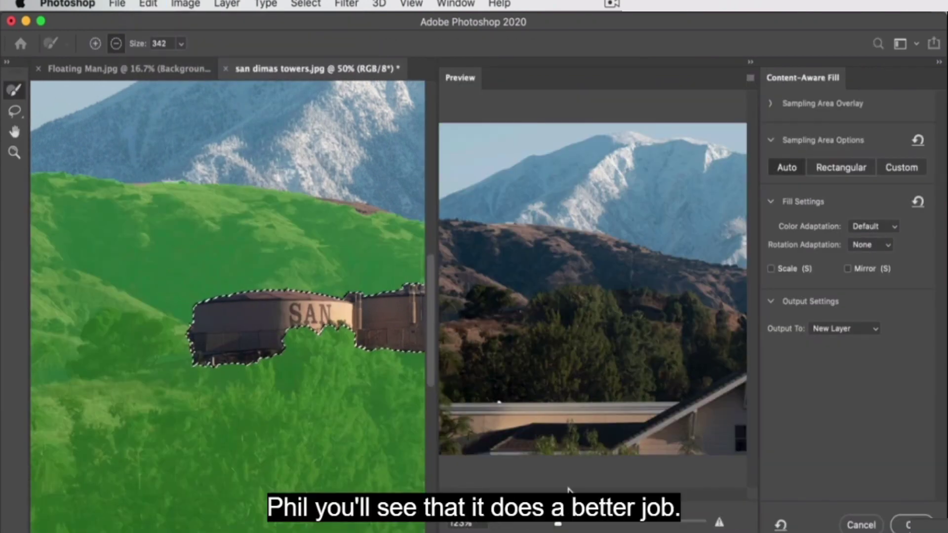
drag(556, 524, 535, 525)
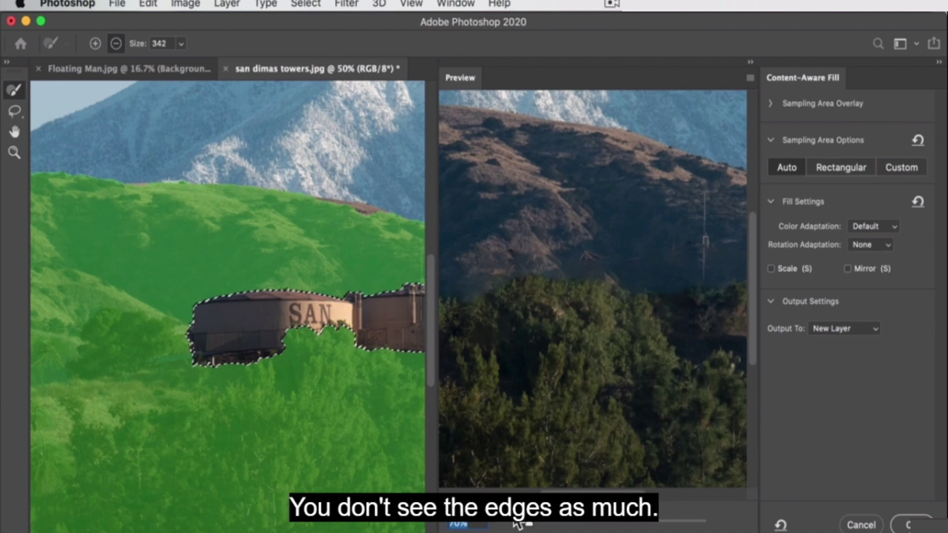
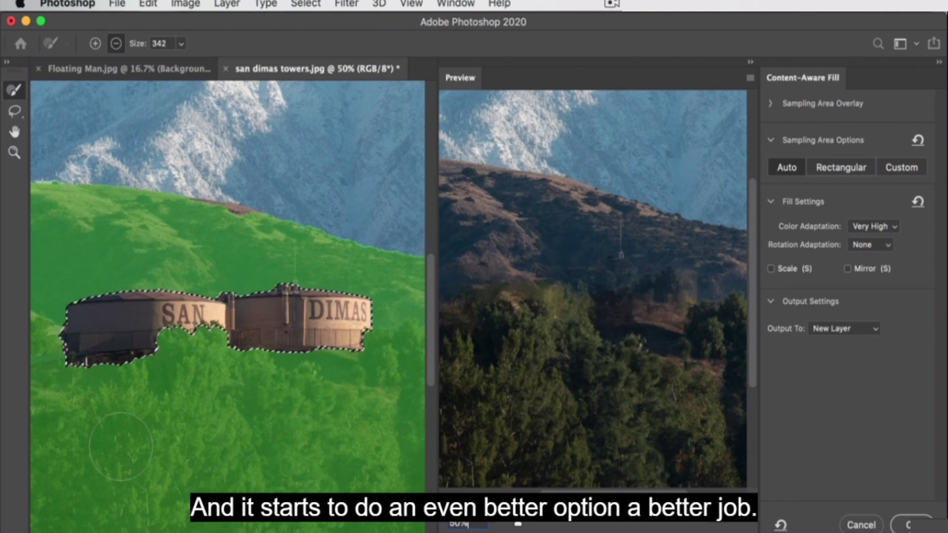
Subtract the rooftops and buildings along the photo's lower edge from the sampling area with the size 342 Sampling Brush.
key(alt)
click(20, 150)
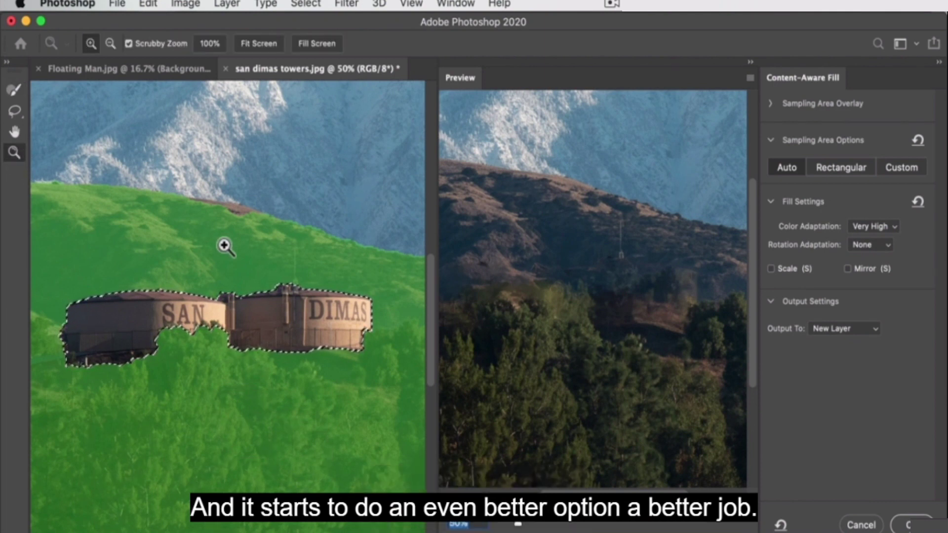
alt+click(226, 243)
alt+click(241, 364)
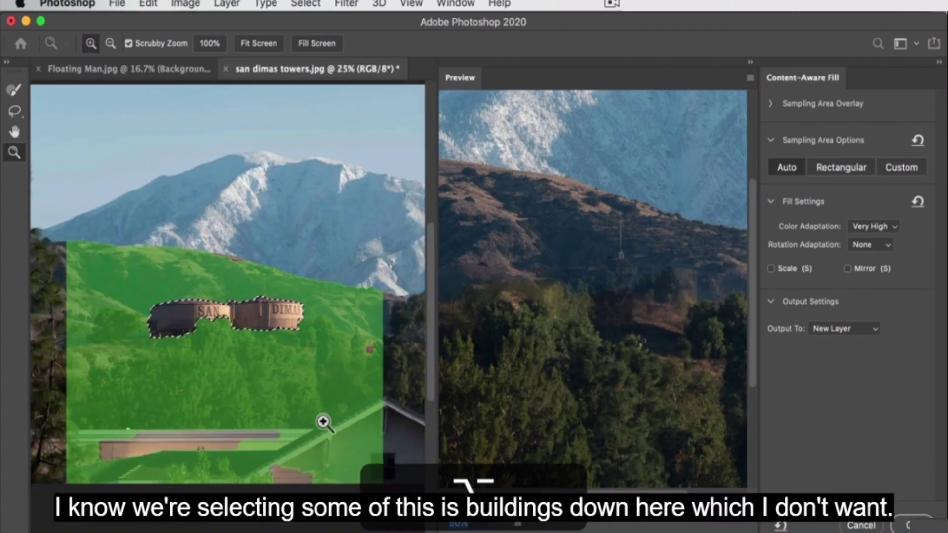
click(13, 88)
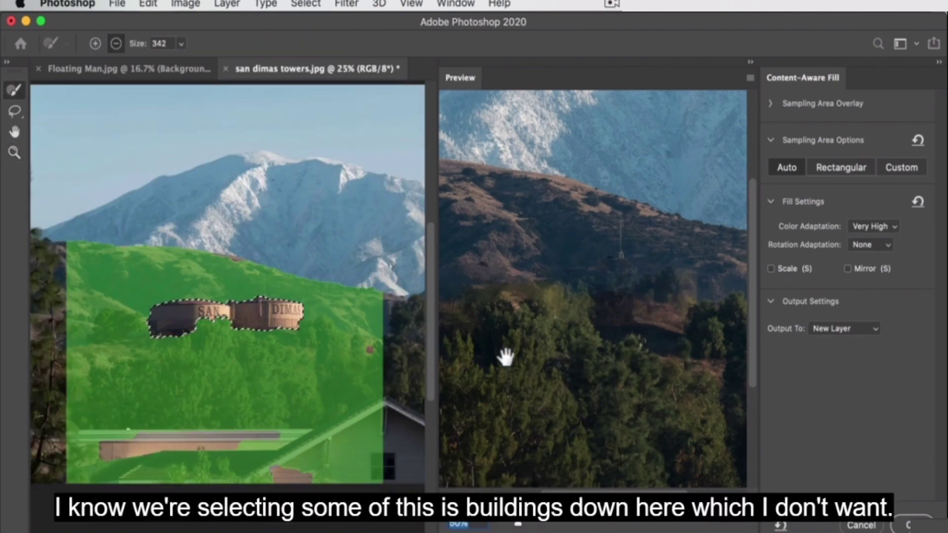
mouse_move(359, 426)
mouse_down()
mouse_move(304, 465)
mouse_move(373, 467)
mouse_move(397, 395)
mouse_move(230, 474)
mouse_up()
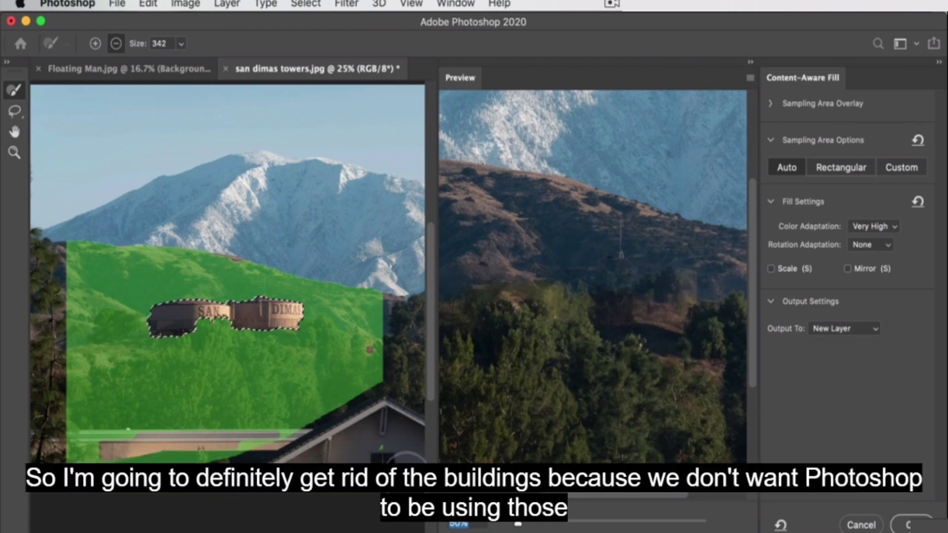
mouse_move(46, 479)
mouse_down()
mouse_move(74, 442)
mouse_move(232, 425)
mouse_move(325, 444)
mouse_move(83, 447)
mouse_up()
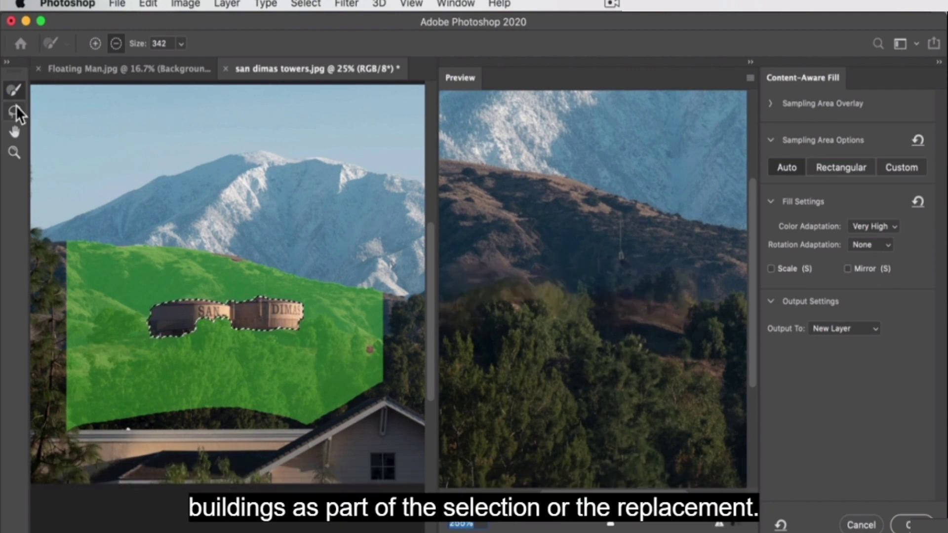
Add the hills and trees to the right of the towers to the sampling area and apply the fill to a new layer.
click(95, 43)
drag(393, 345, 284, 349)
mouse_move(328, 328)
mouse_down()
mouse_move(296, 328)
mouse_move(409, 343)
mouse_move(391, 300)
mouse_move(410, 348)
mouse_move(321, 372)
mouse_move(366, 359)
mouse_move(414, 387)
mouse_move(402, 400)
mouse_move(296, 352)
mouse_move(282, 313)
mouse_move(440, 290)
mouse_move(410, 326)
mouse_move(304, 321)
mouse_move(384, 336)
mouse_move(458, 320)
mouse_up()
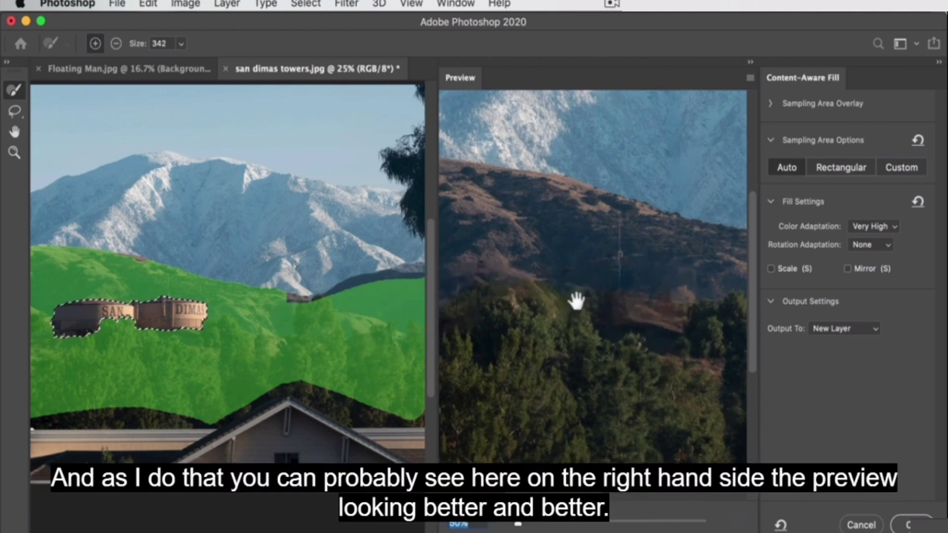
drag(519, 526, 504, 528)
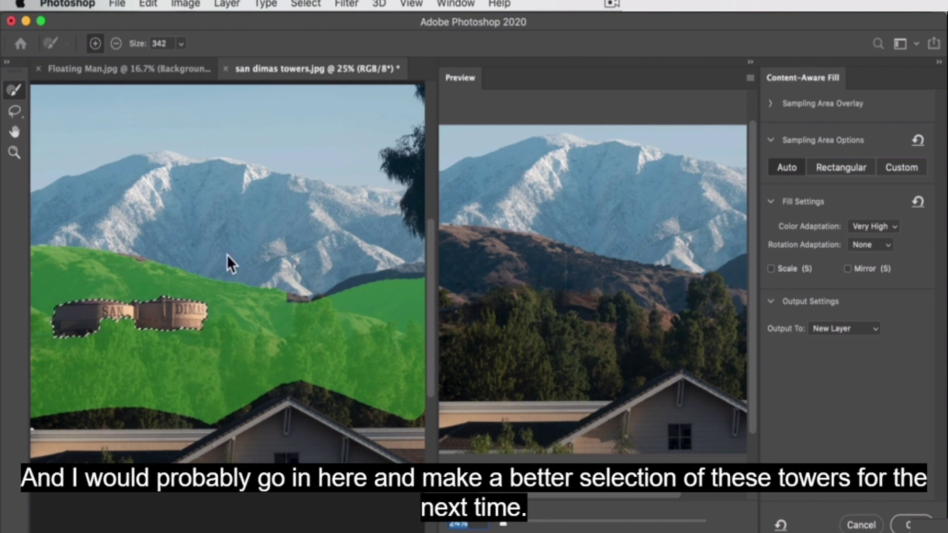
click(910, 525)
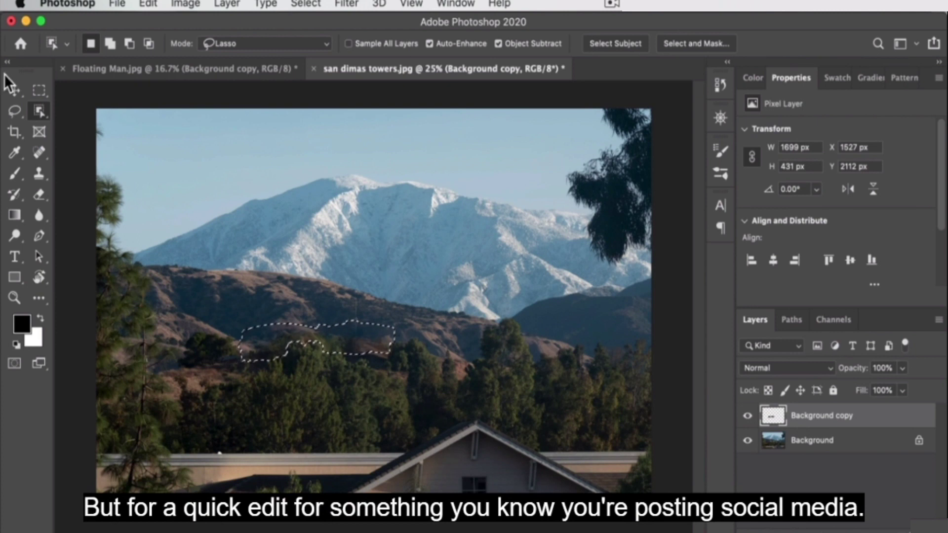
Clear the tower selection and toggle the Background copy layer's visibility to compare the photo before and after the fill.
click(38, 91)
click(207, 243)
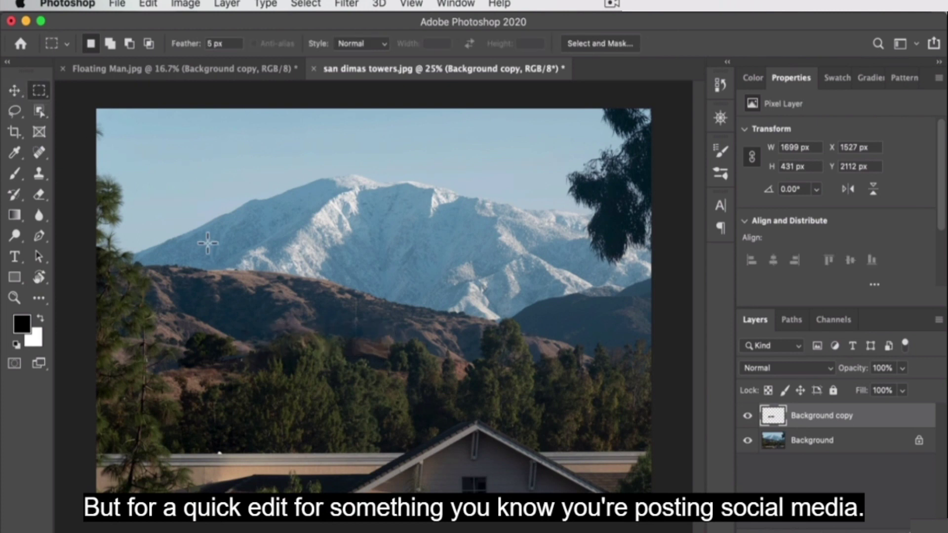
click(747, 416)
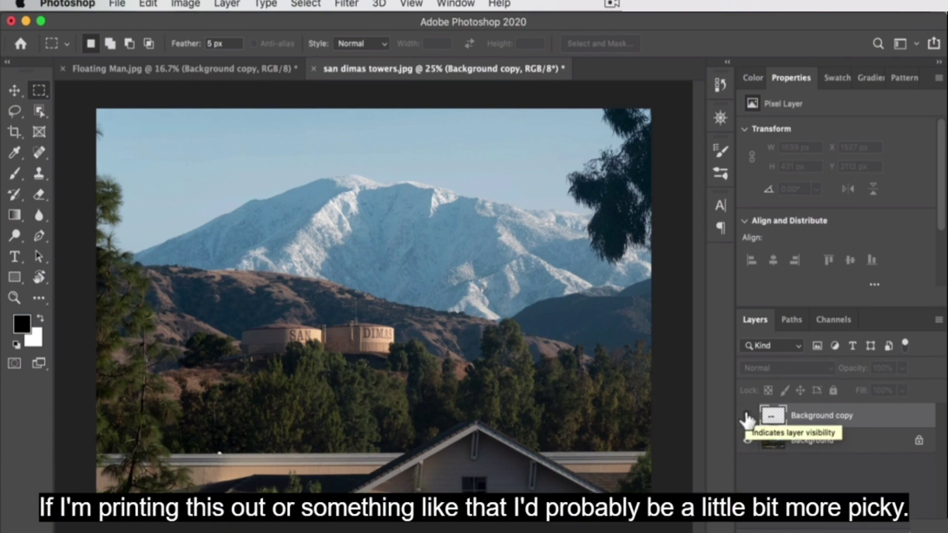
click(747, 416)
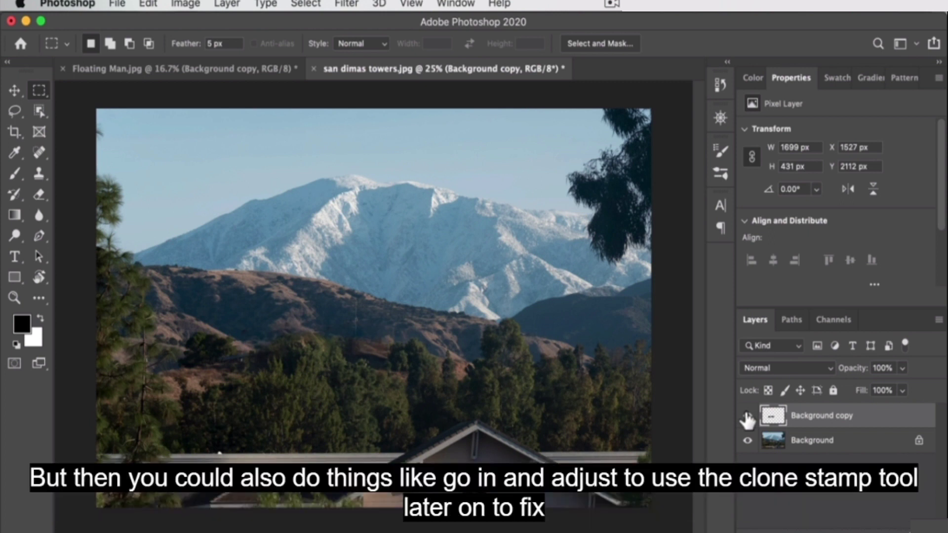
Prepare the Clone Stamp tool with a size 252 brush on the Background copy layer and sample the hill right of the filled area.
click(44, 188)
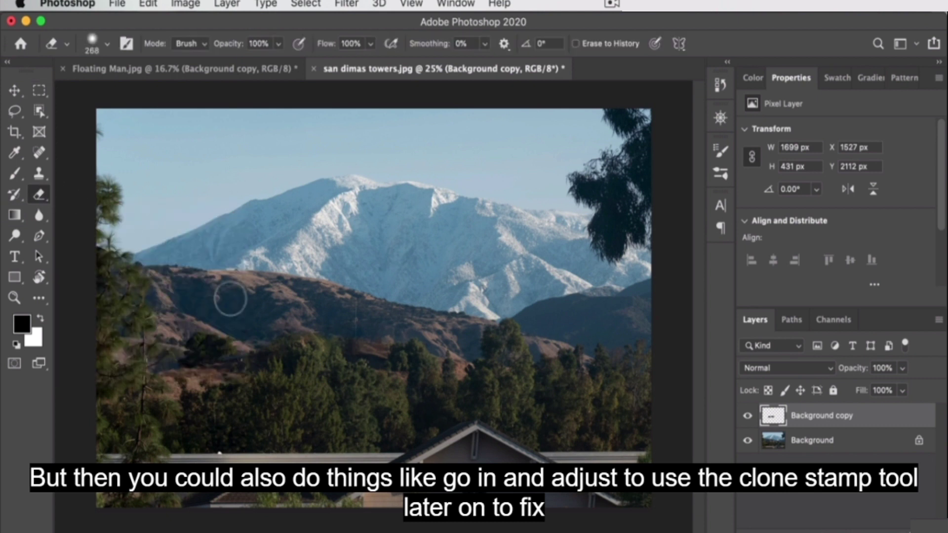
key(z)
click(408, 351)
click(410, 354)
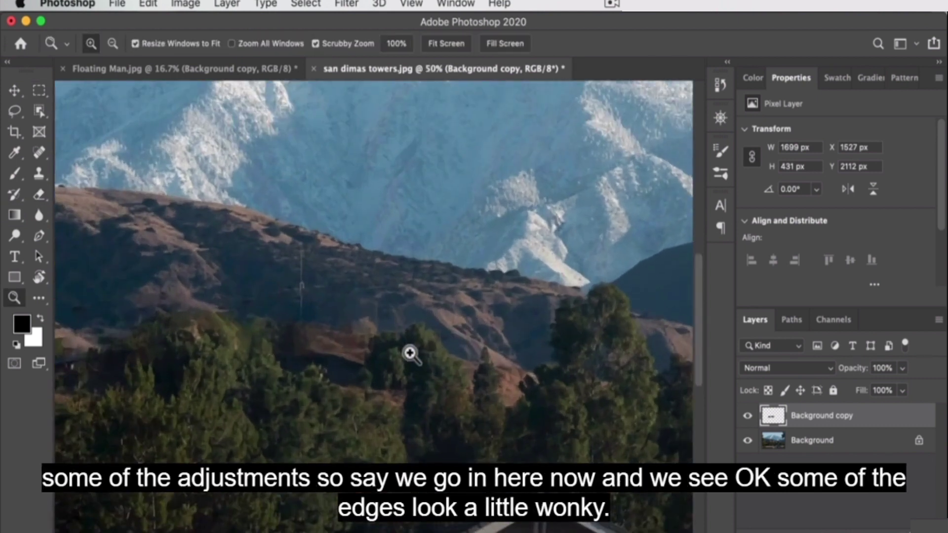
click(352, 324)
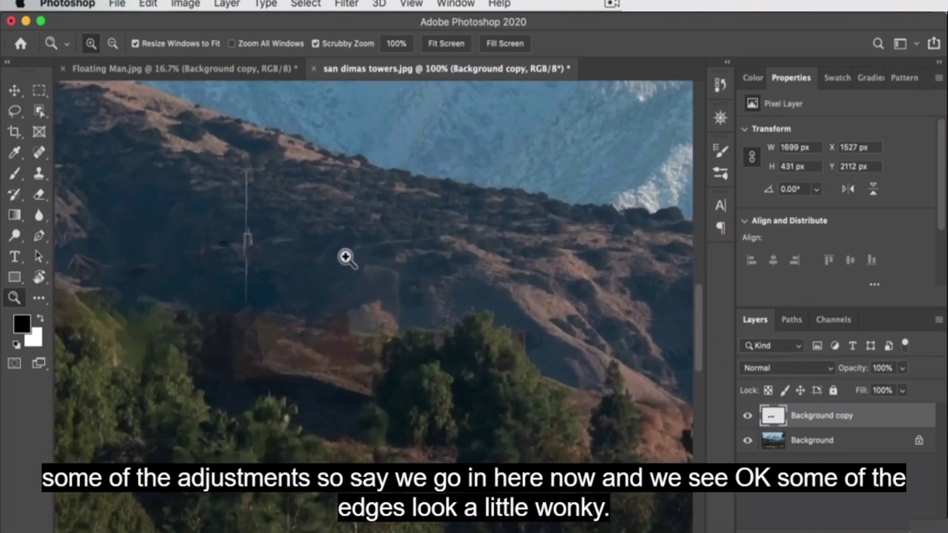
click(38, 180)
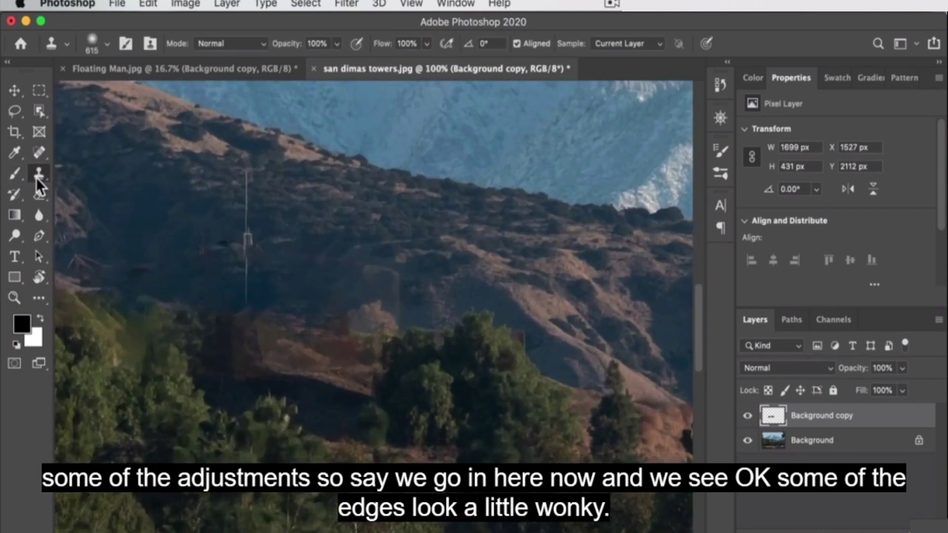
drag(528, 303, 394, 316)
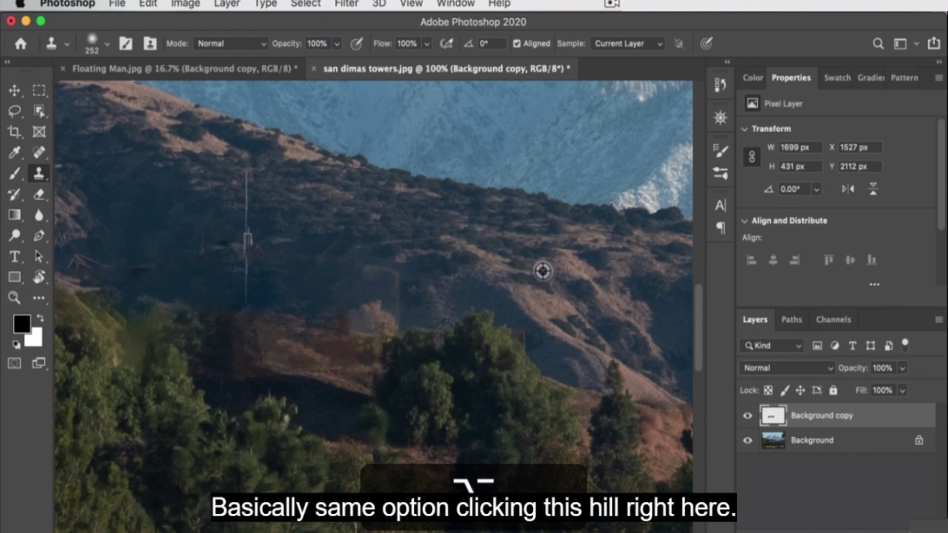
alt+click(541, 255)
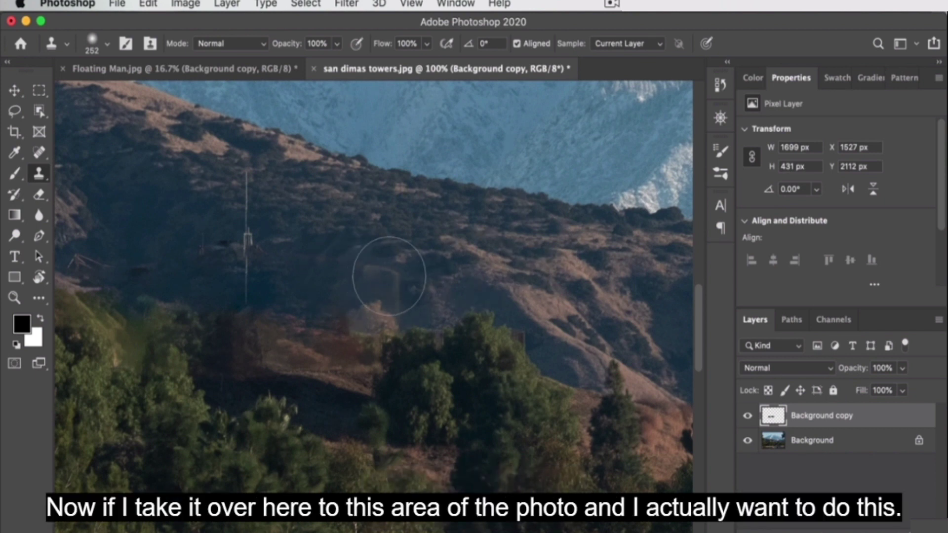
Merge duplicates of the Background and Background copy layers into one new layer on top and activate the Clone Stamp tool.
click(827, 447)
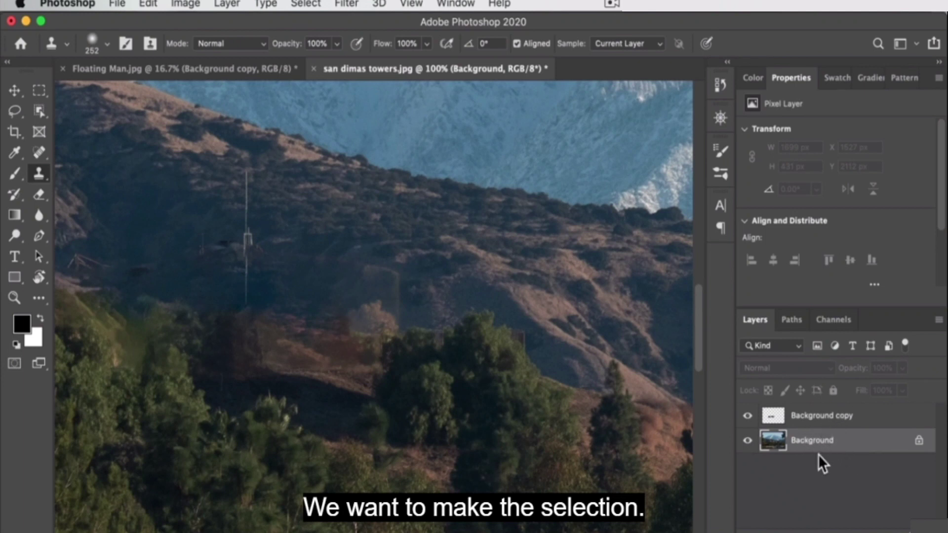
shift+click(826, 420)
right_click(826, 420)
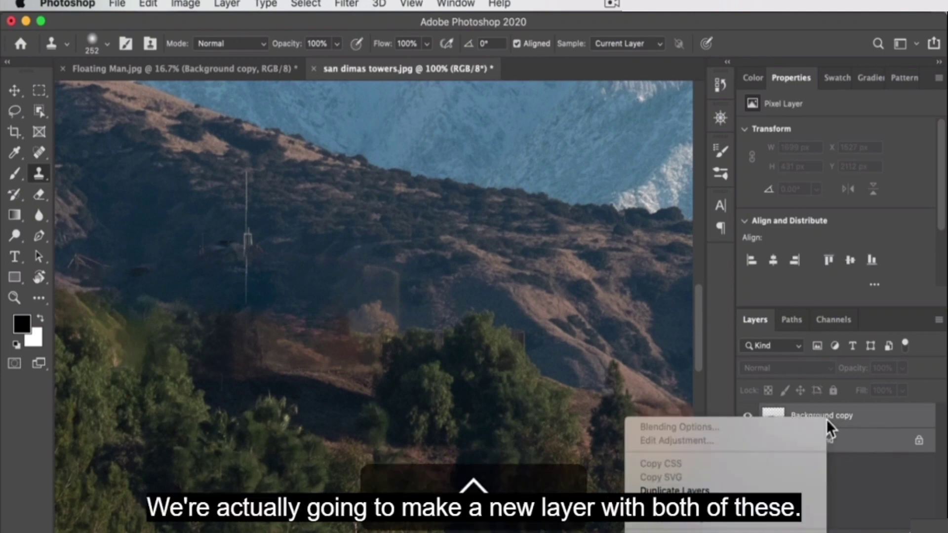
key(Escape)
key(z)
key(super+j)
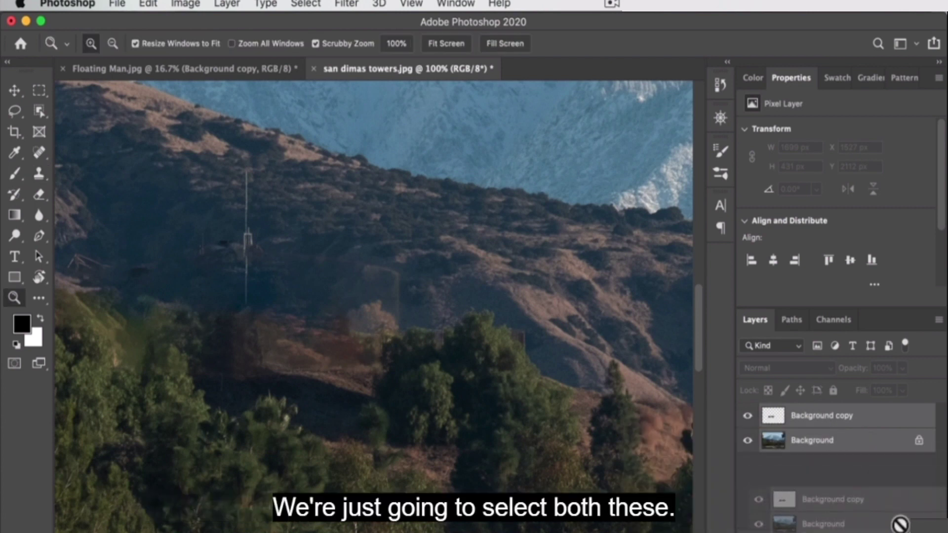
right_click(818, 431)
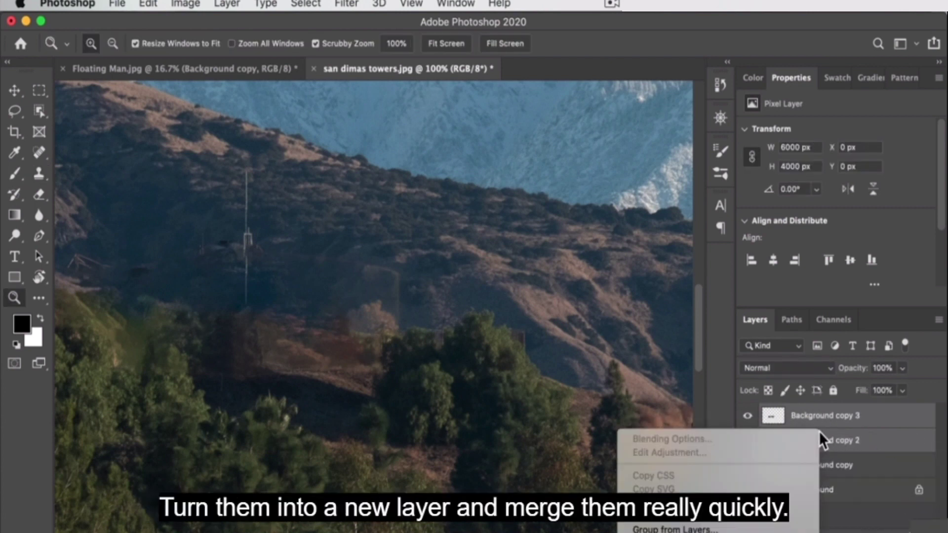
click(790, 501)
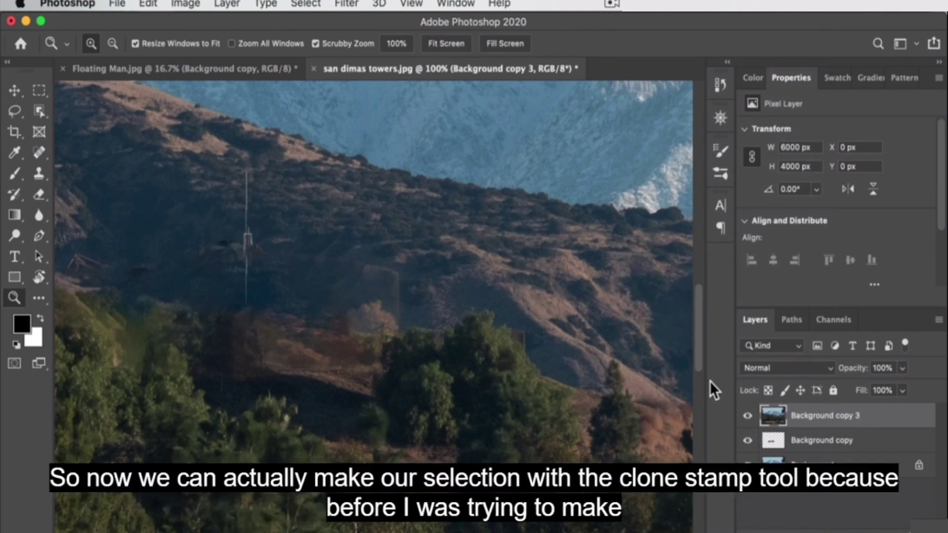
click(38, 174)
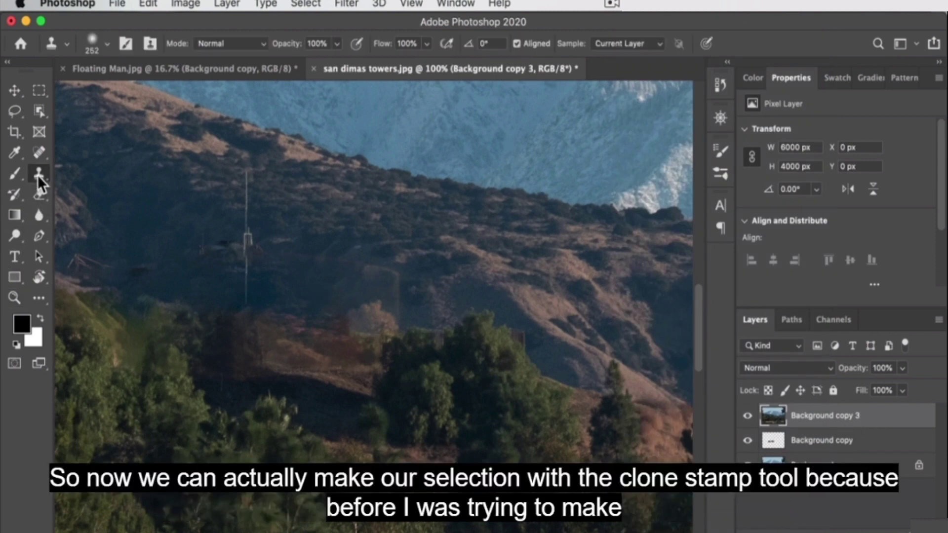
Temporarily hide the merged Background copy 3 layer to examine the contents of the Background copy layer on its own.
click(748, 416)
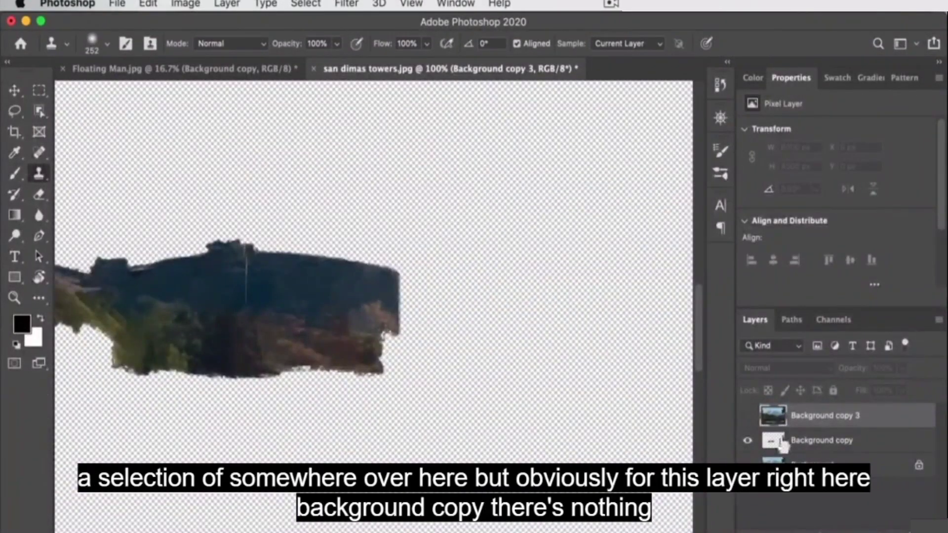
click(817, 444)
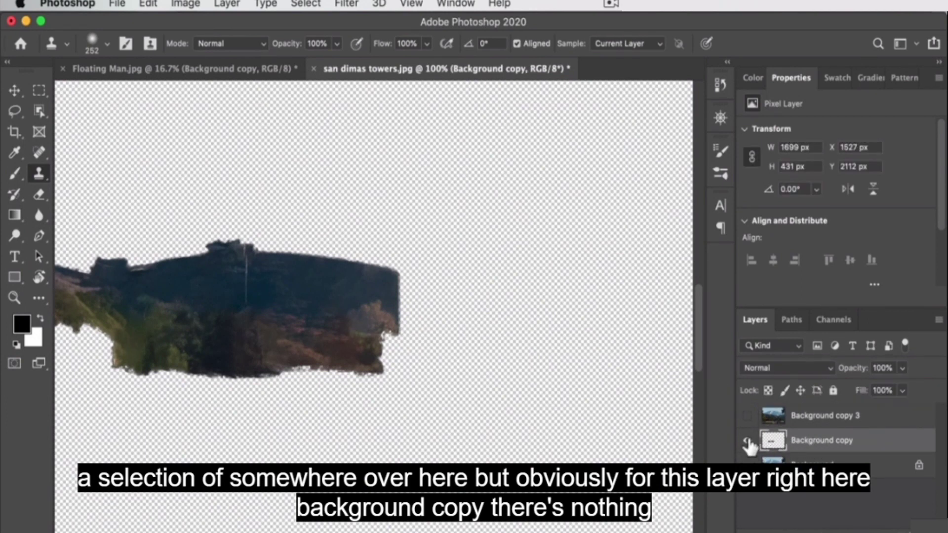
click(747, 417)
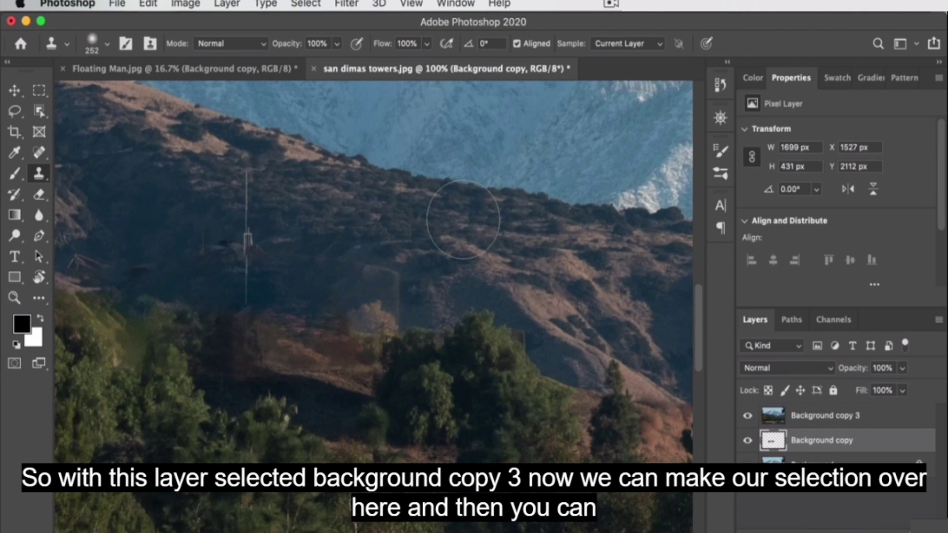
On the Background copy 3 layer, clone nearby hillside texture over the visible edge at the right end of the filled area.
click(844, 416)
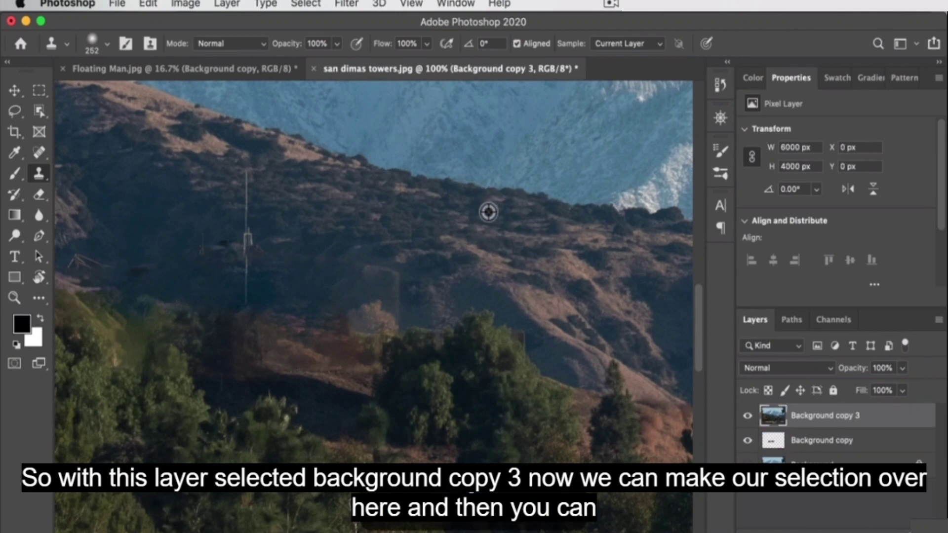
alt+click(498, 245)
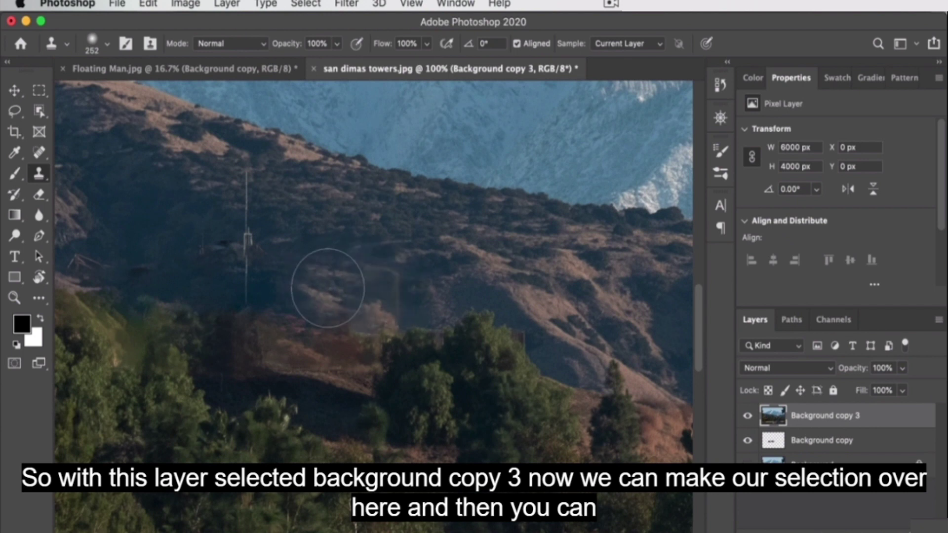
drag(378, 290, 310, 271)
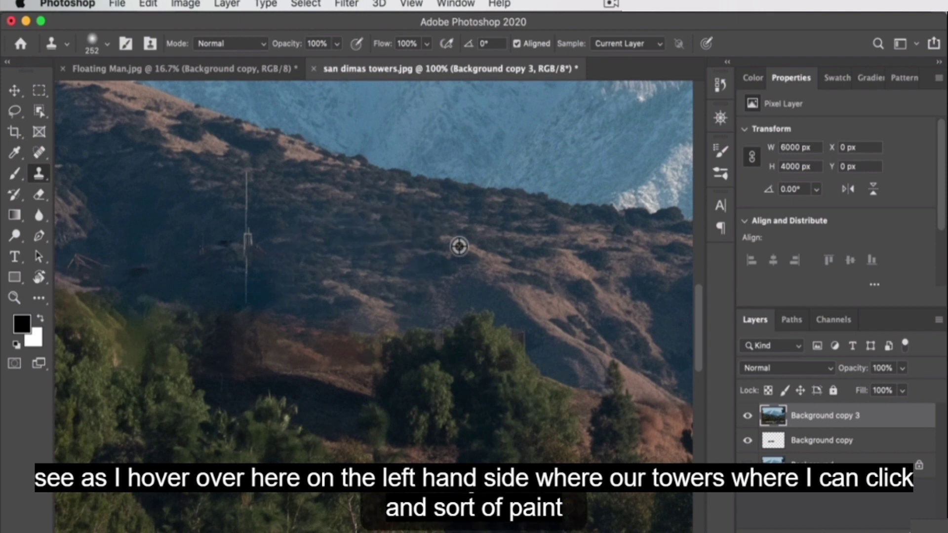
mouse_move(500, 274)
mouse_down()
mouse_move(466, 274)
mouse_move(443, 282)
mouse_move(449, 287)
mouse_up()
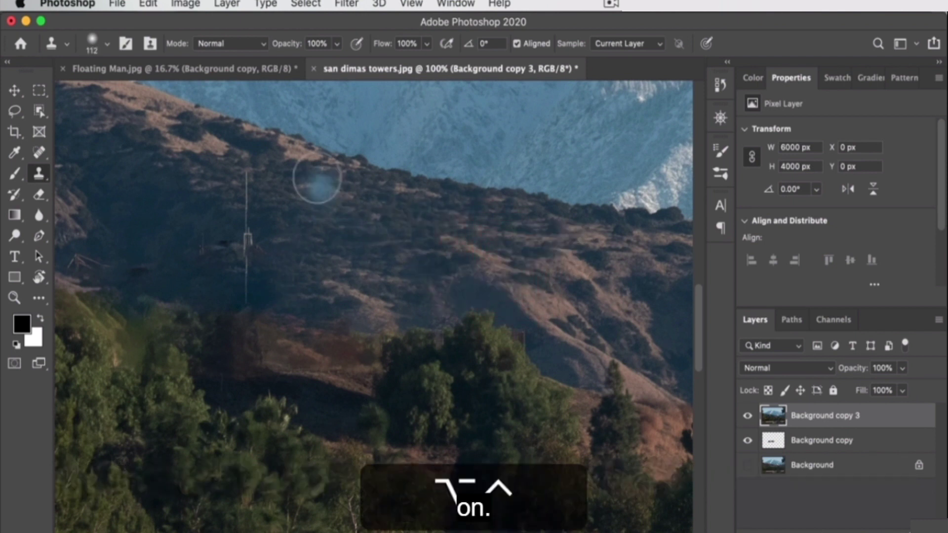
Paint cloned hillside over the upper part of the thin antenna pole with the Clone Stamp brush at size 75.
drag(286, 249, 272, 248)
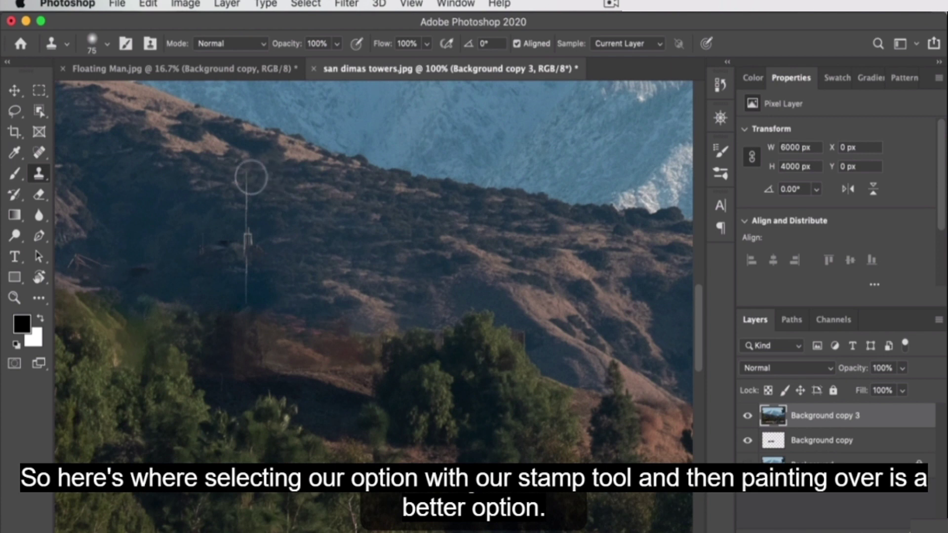
drag(247, 179, 248, 244)
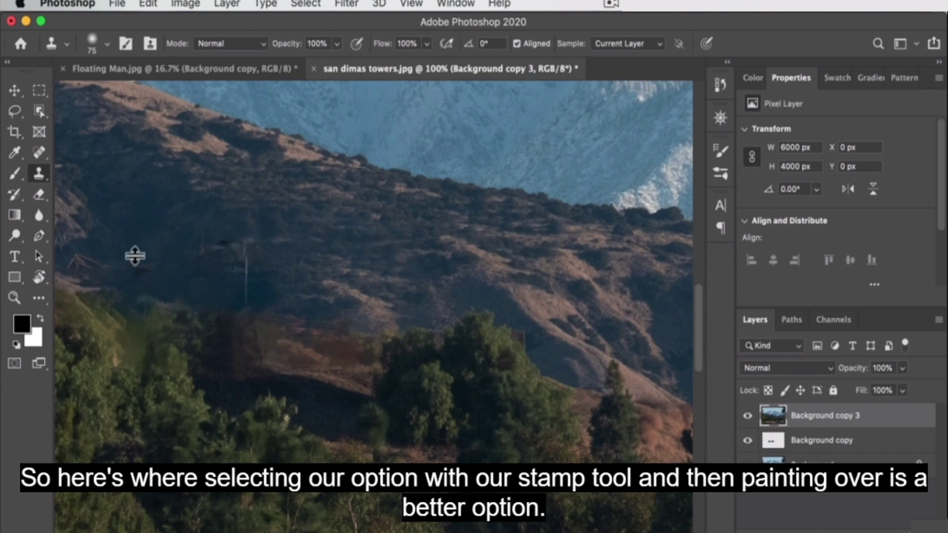
drag(144, 248, 360, 247)
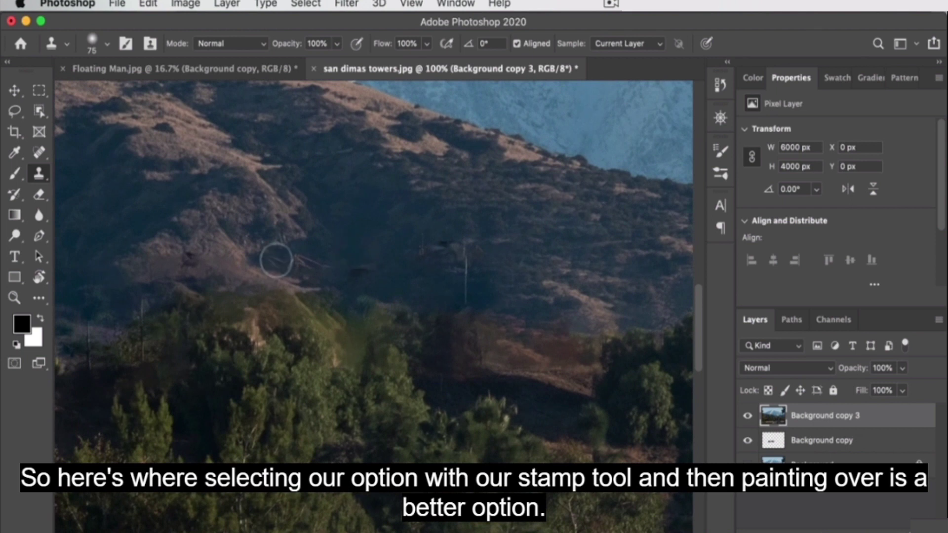
Clone clean hillside texture over the leftover tower fragments left of the antenna pole, resampling nearby areas between strokes.
alt+click(249, 263)
mouse_move(288, 255)
mouse_down()
mouse_move(315, 269)
mouse_move(370, 266)
mouse_up()
alt+click(351, 227)
alt+click(349, 231)
alt+click(374, 225)
mouse_move(442, 256)
mouse_down()
mouse_move(431, 251)
mouse_move(451, 242)
mouse_up()
Clone the brown slope over the dark leftover spot farther left on the hillside and check the retouched hills as a whole.
alt+click(201, 229)
drag(195, 247, 181, 258)
key(space)
drag(552, 329, 396, 286)
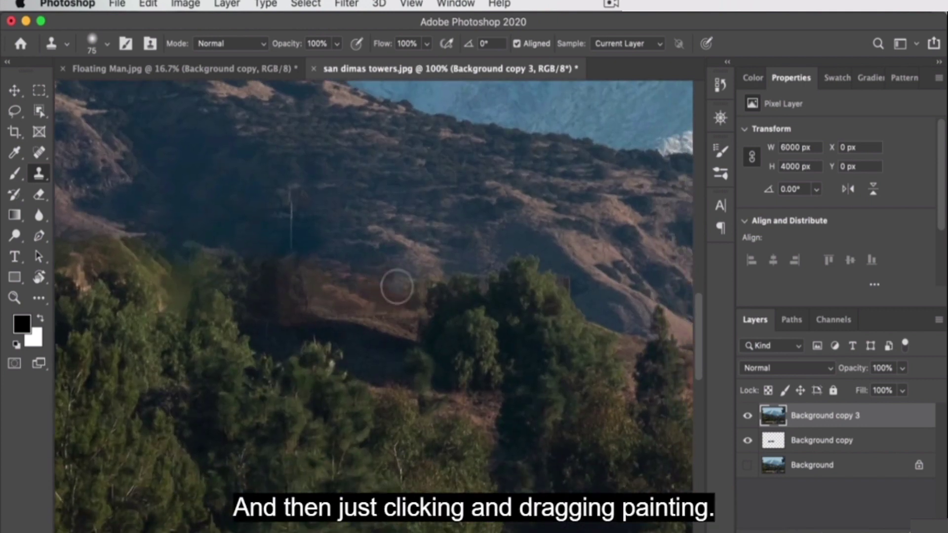
key(z)
alt+click(380, 339)
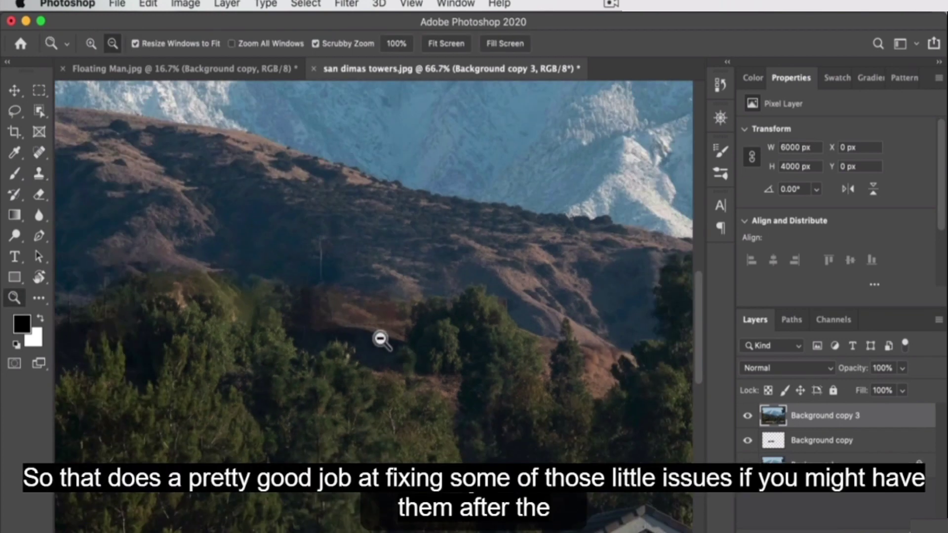
alt+click(314, 351)
alt+click(314, 351)
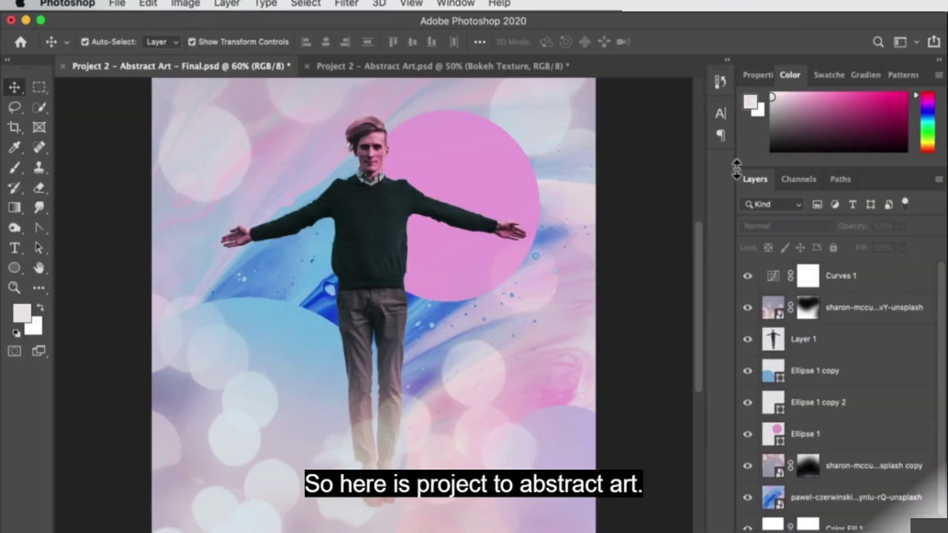
Switch to Finder and preview the final and non-final Abstract Art files in the Project 2 PSD Files folder.
key(super+Tab)
click(342, 296)
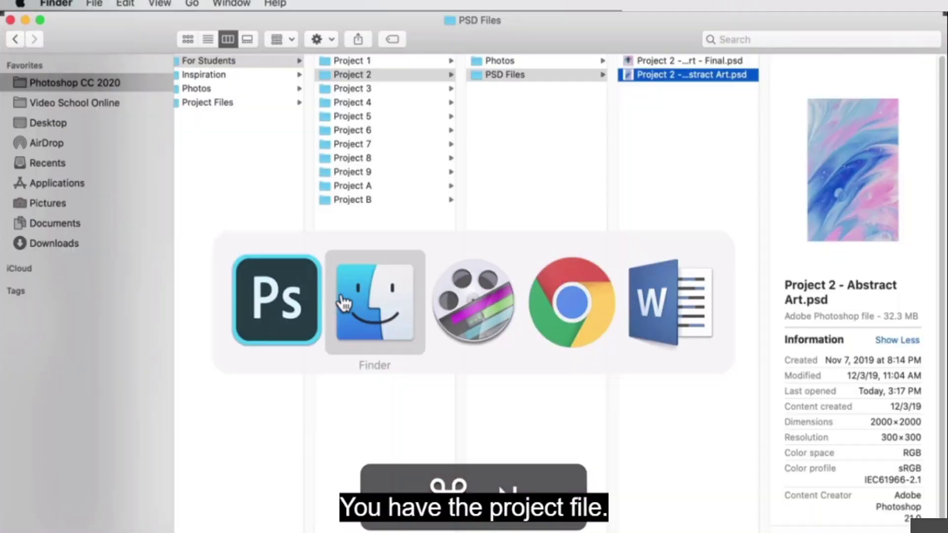
click(704, 62)
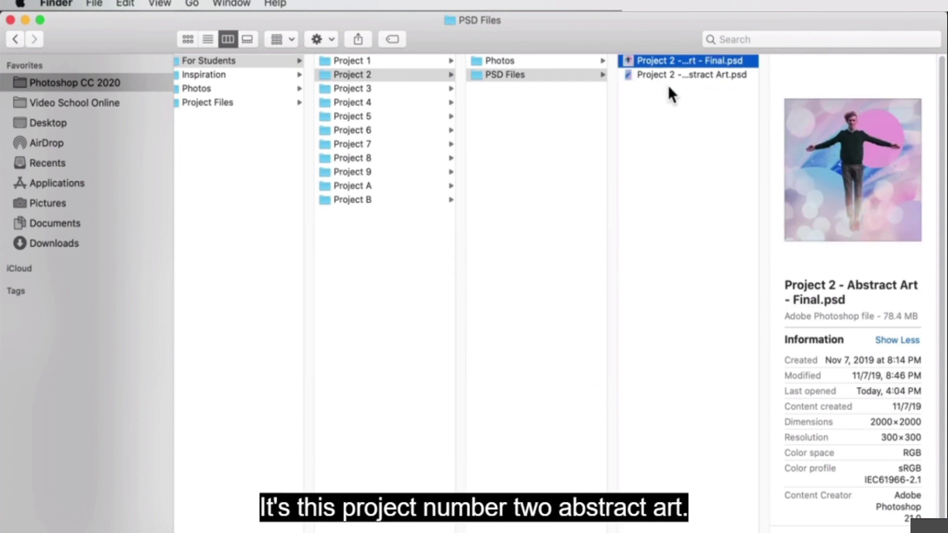
click(737, 74)
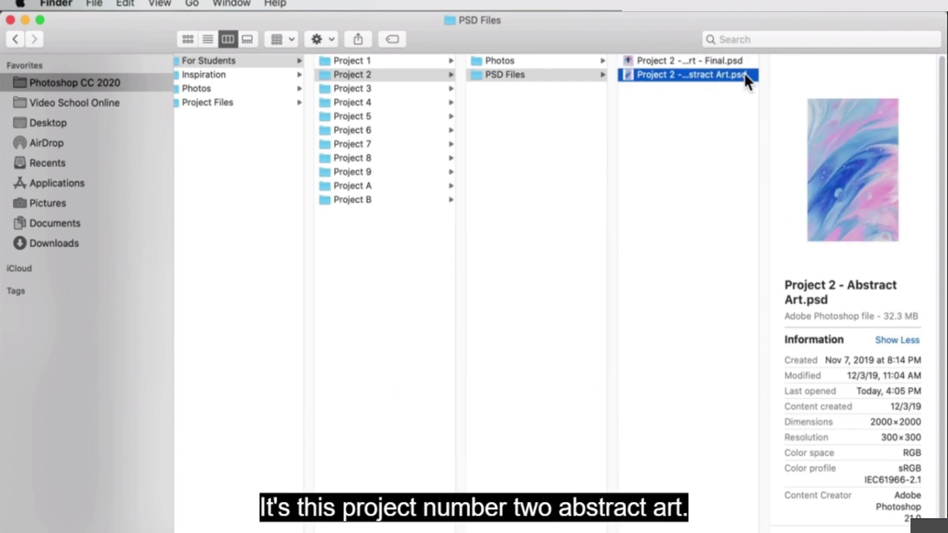
click(707, 60)
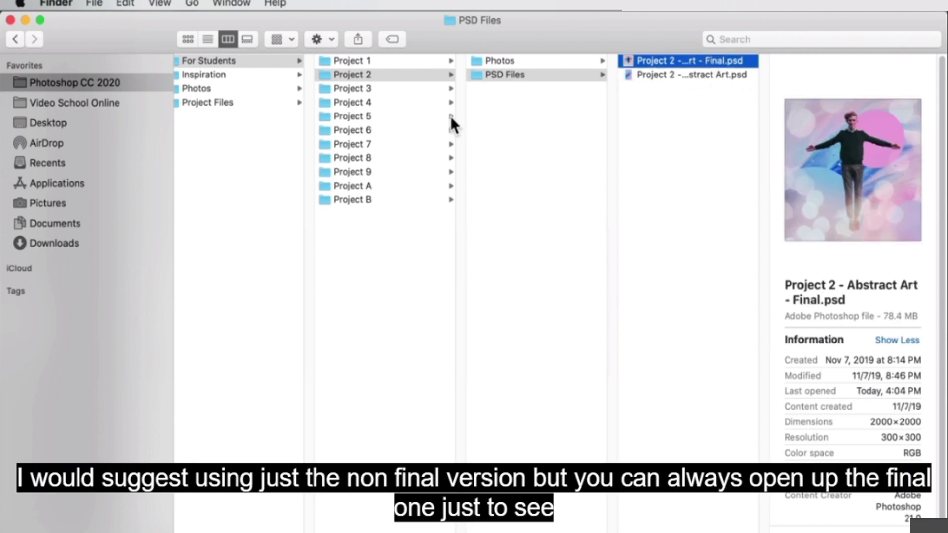
Switch to Photoshop's Project 2 – Abstract Art.psd and toggle the Paint Texture, Floating Man and Bokeh Texture layers to view each one.
key(super+Tab)
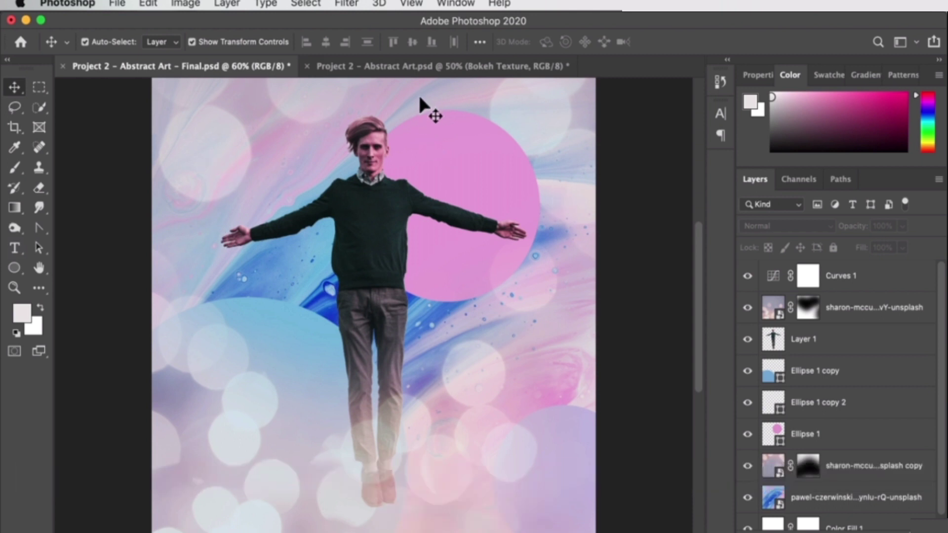
click(419, 66)
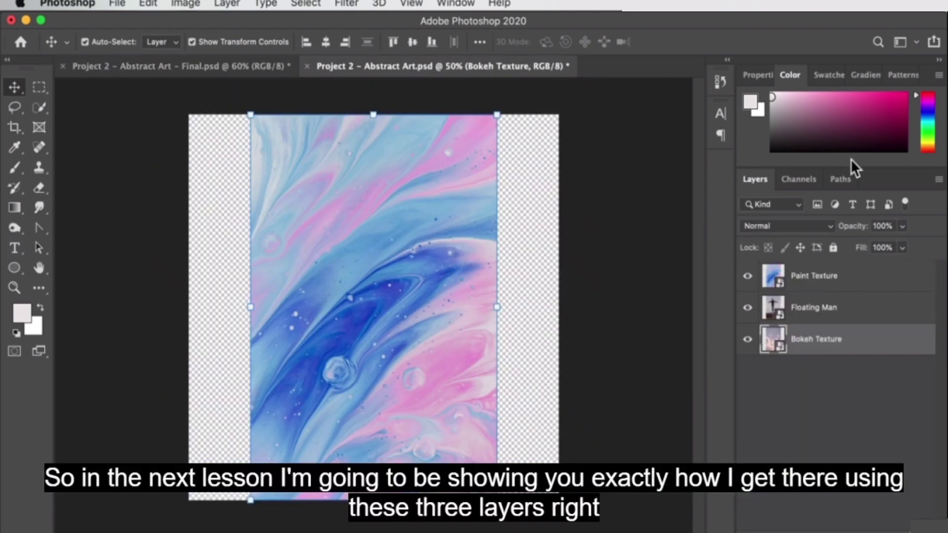
click(747, 276)
click(747, 307)
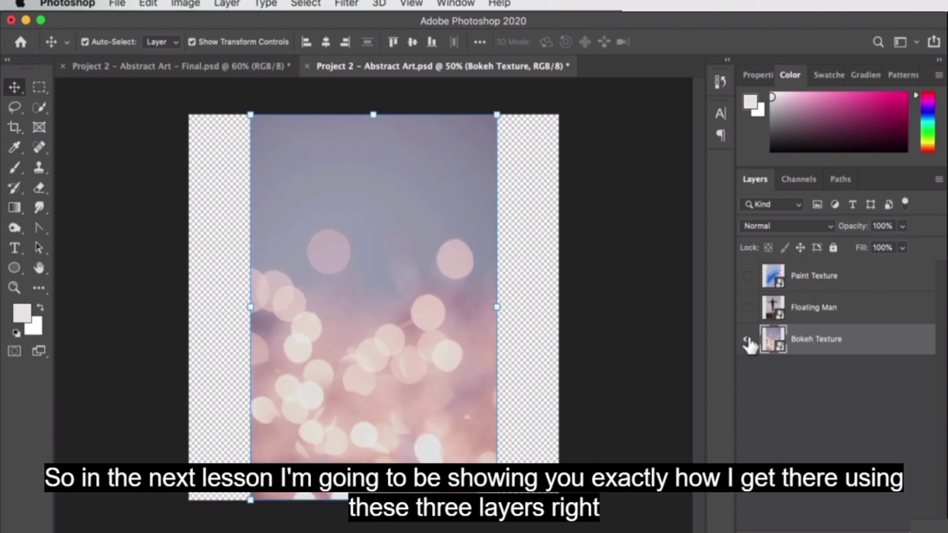
click(747, 338)
click(747, 339)
click(747, 307)
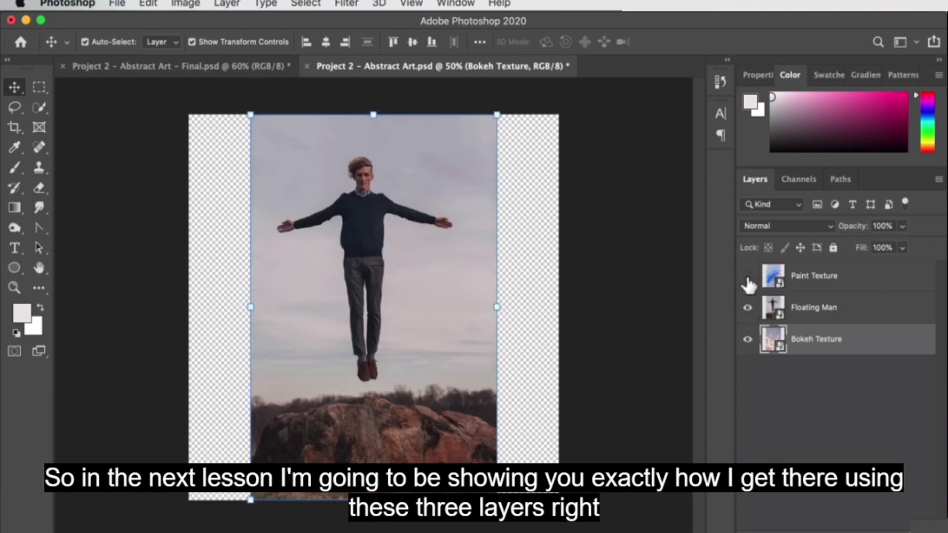
click(747, 275)
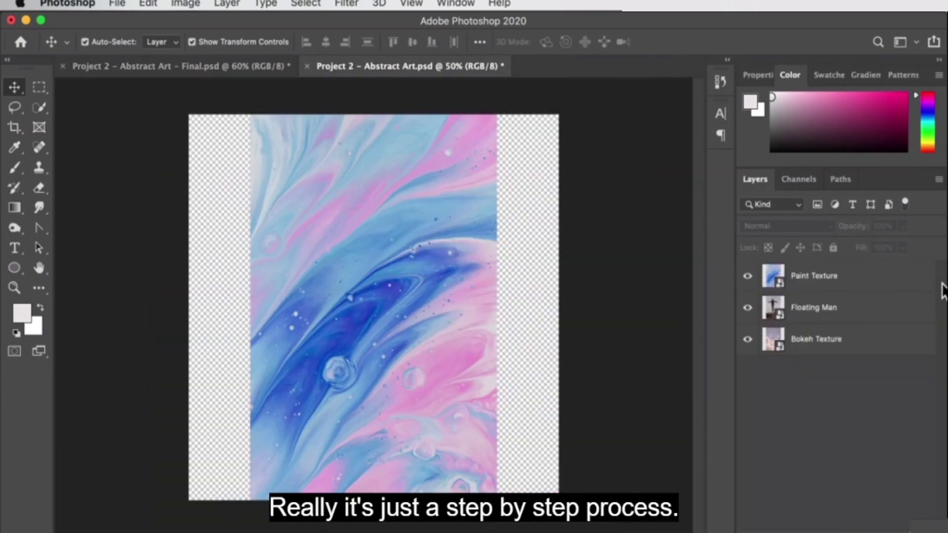
Enlarge the Paint Texture layer from its center to 14.20% so it fills the canvas, and move it beneath the other layers.
click(838, 272)
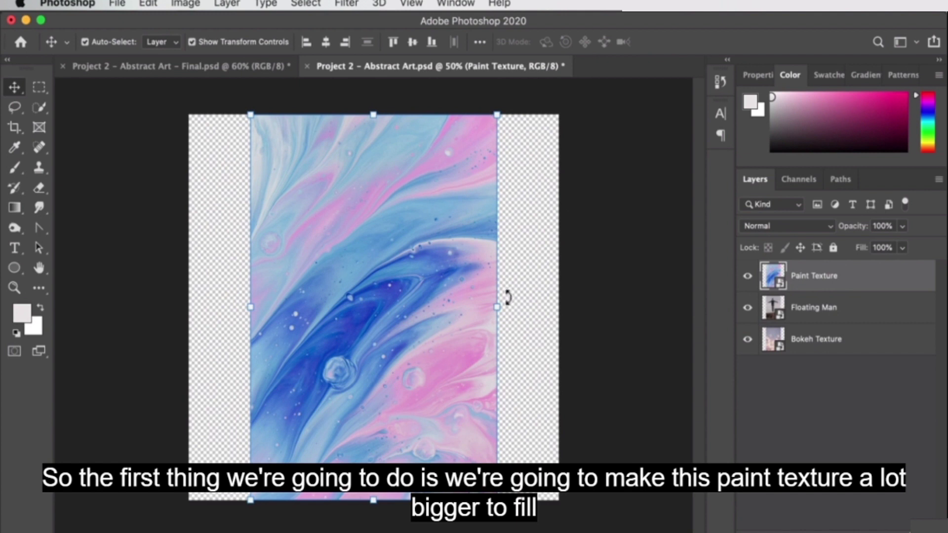
drag(499, 305, 594, 318)
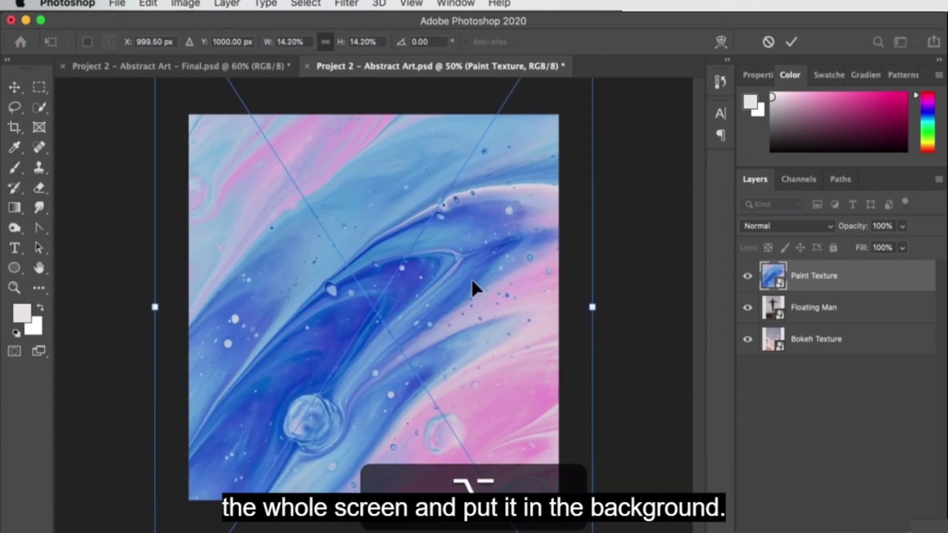
drag(816, 292, 827, 356)
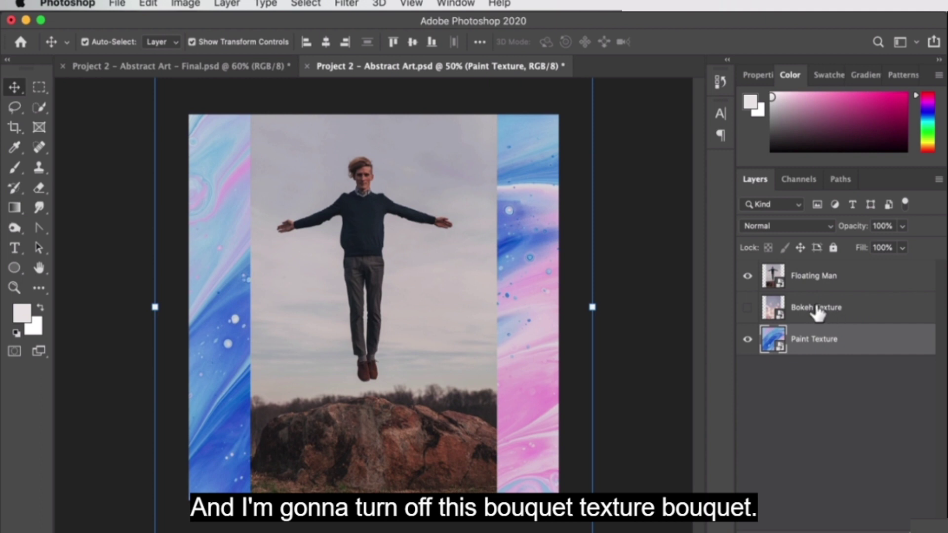
Preview the Bokeh Texture over the paint with the Floating Man hidden, and restore the Floating Man with the bokeh hidden.
click(748, 276)
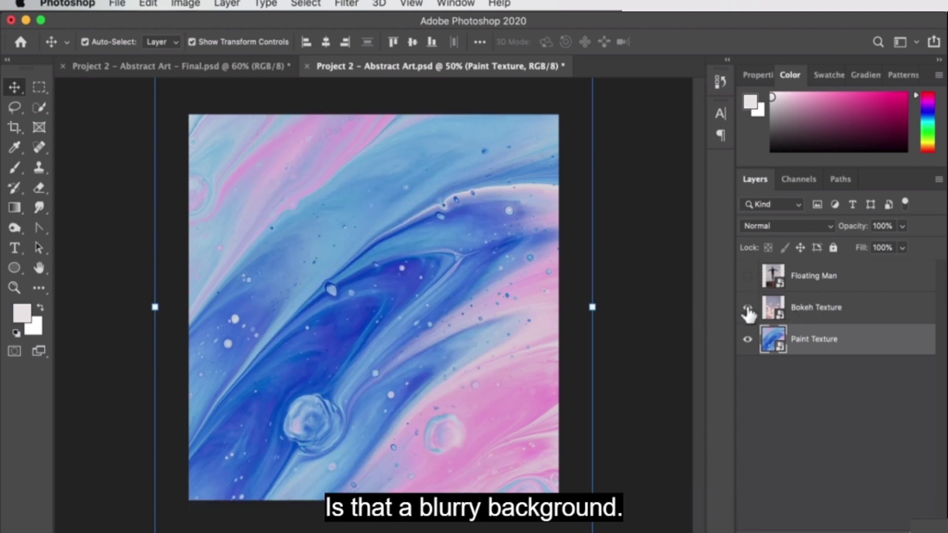
click(747, 307)
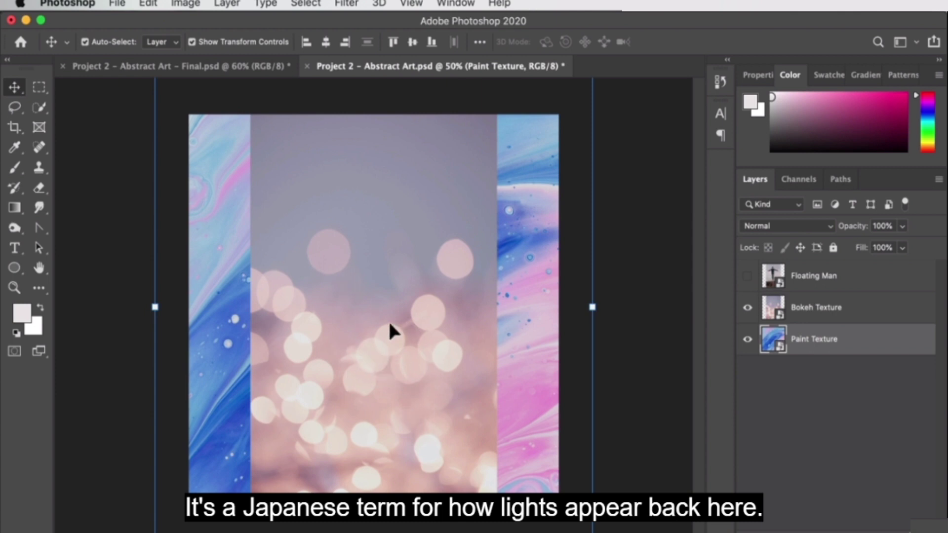
click(747, 307)
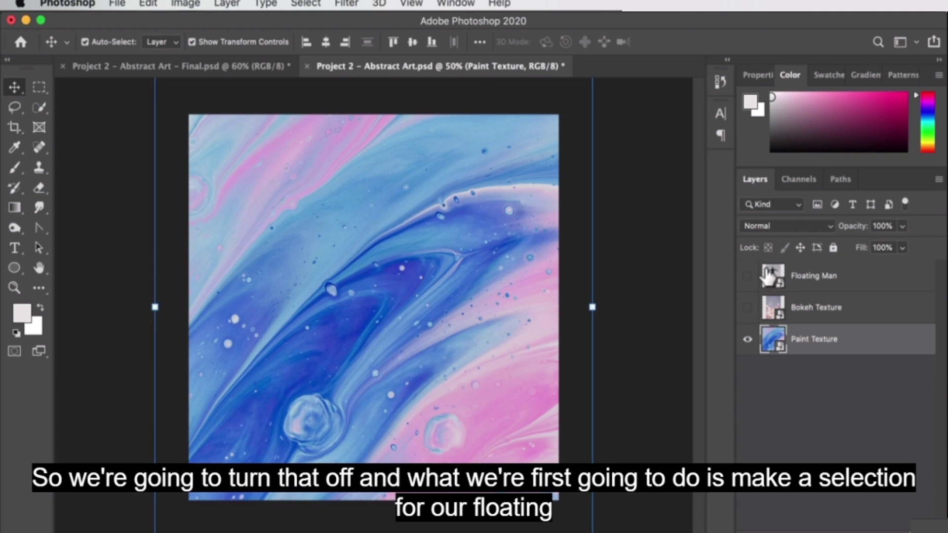
click(747, 276)
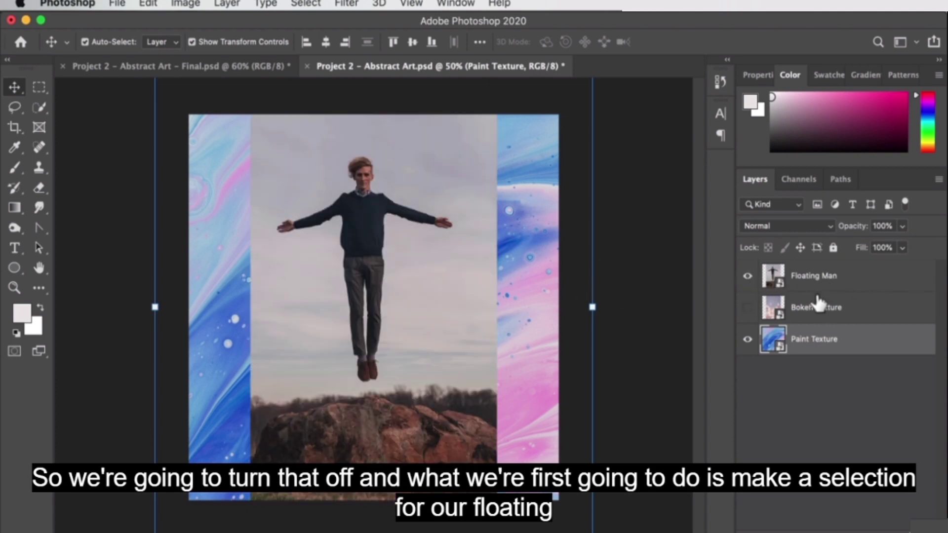
Select the man's whole figure on the Floating Man layer with the Object Selection tool in Lasso mode.
click(834, 281)
key(z)
click(358, 213)
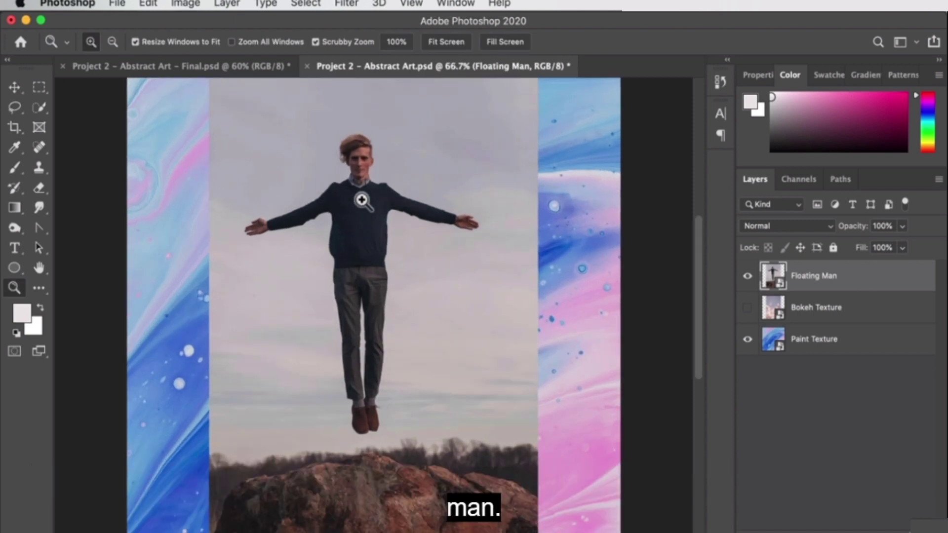
click(360, 204)
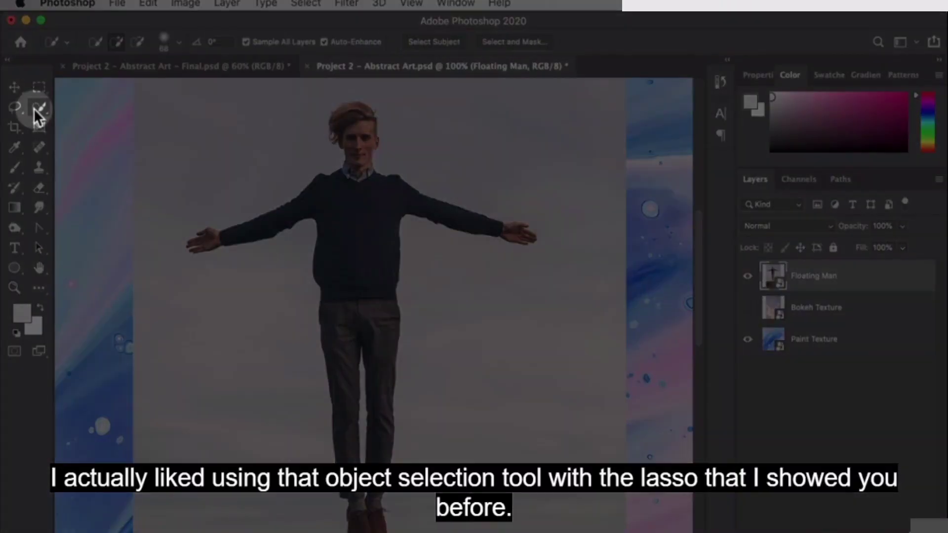
click(40, 108)
click(84, 102)
click(272, 42)
click(269, 53)
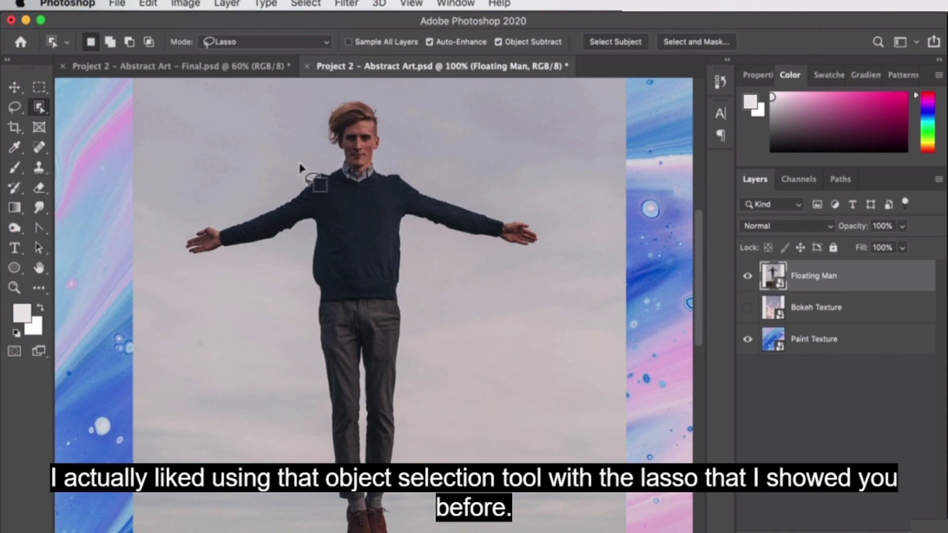
mouse_move(174, 221)
mouse_down()
mouse_move(226, 206)
mouse_move(285, 161)
mouse_move(317, 110)
mouse_move(347, 94)
mouse_move(396, 101)
mouse_move(404, 161)
mouse_move(507, 195)
mouse_move(566, 230)
mouse_move(558, 266)
mouse_move(455, 285)
mouse_move(443, 274)
mouse_move(434, 430)
mouse_up()
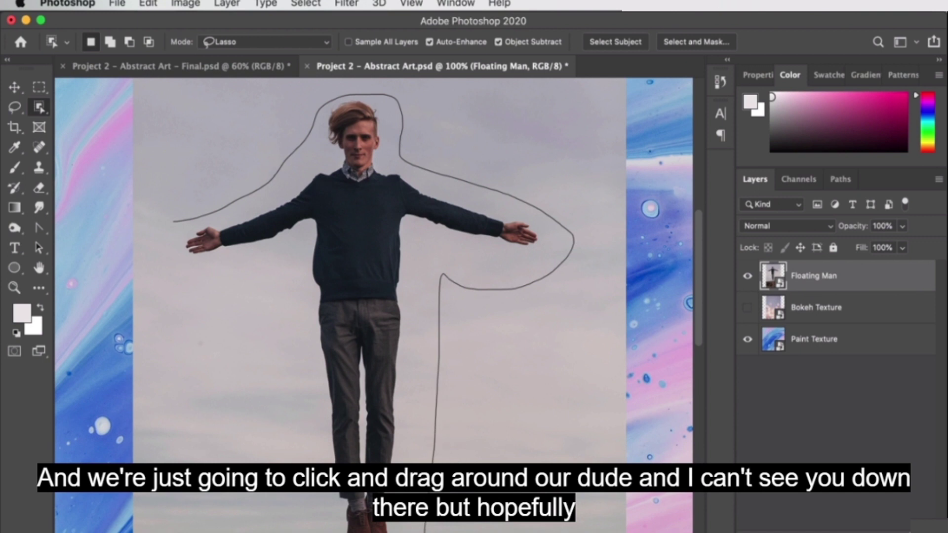
mouse_move(296, 518)
mouse_down()
mouse_move(307, 370)
mouse_move(301, 242)
mouse_move(188, 269)
mouse_move(178, 222)
mouse_up()
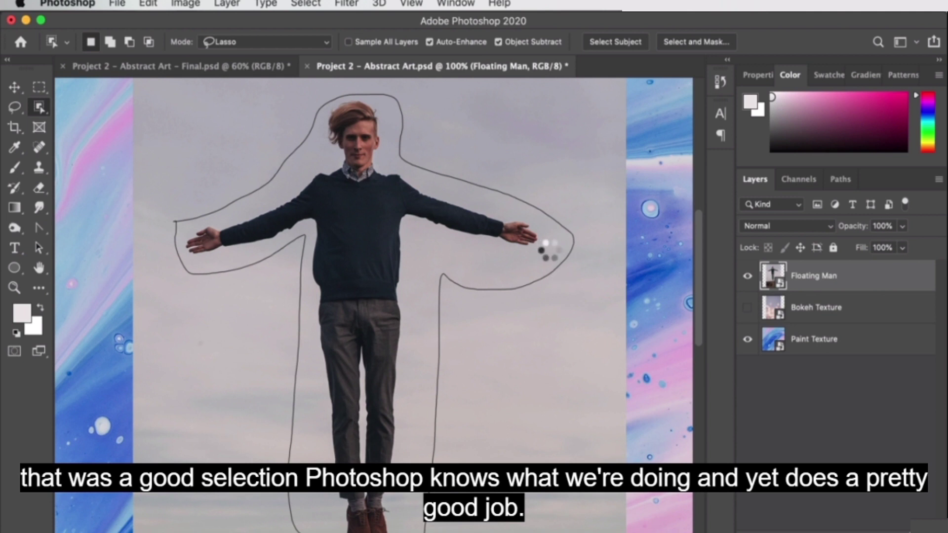
Open the selection in Select and Mask and subtract the background gap between the legs with the Quick Selection tool.
drag(379, 367, 411, 363)
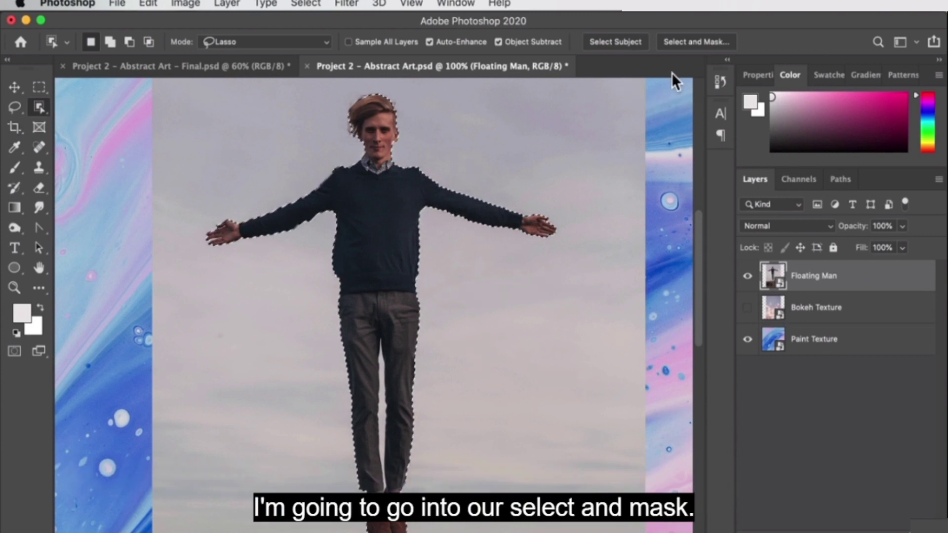
click(709, 43)
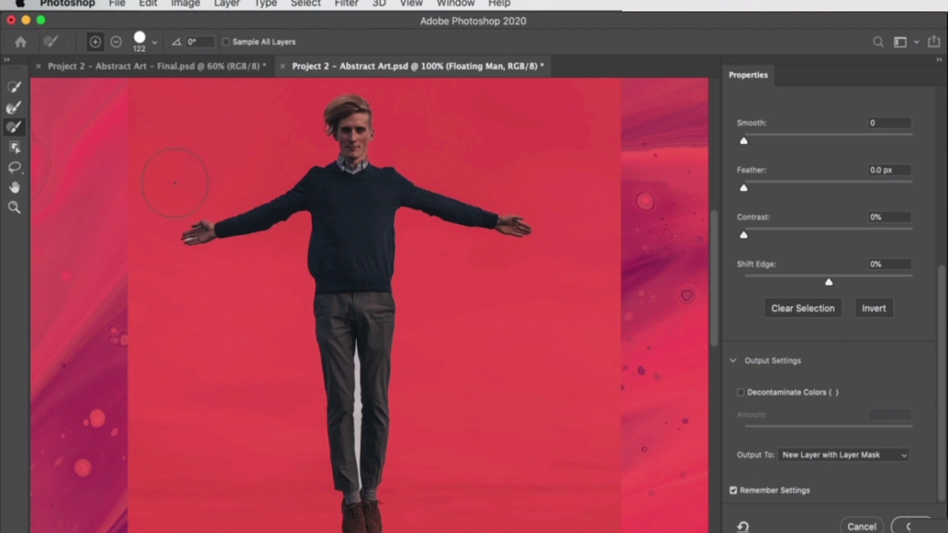
click(15, 82)
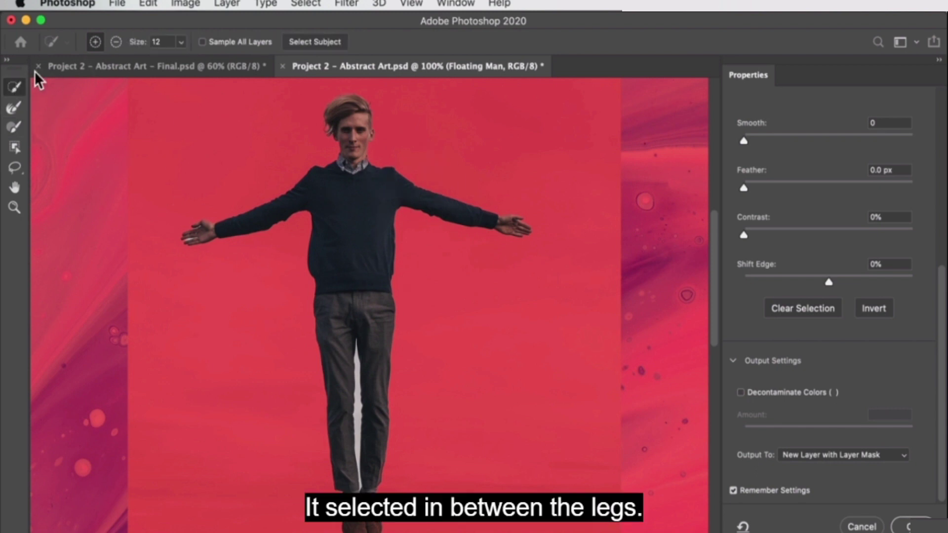
click(116, 41)
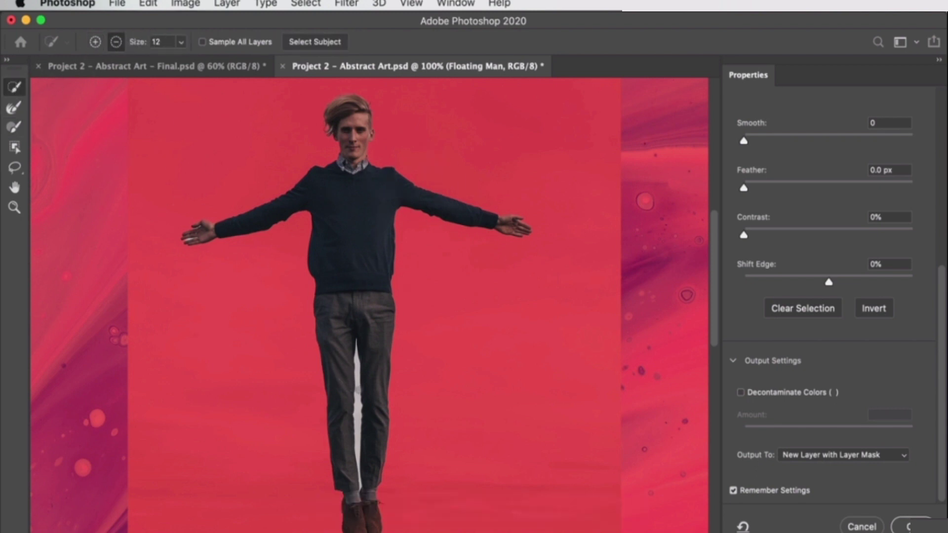
drag(351, 388, 367, 423)
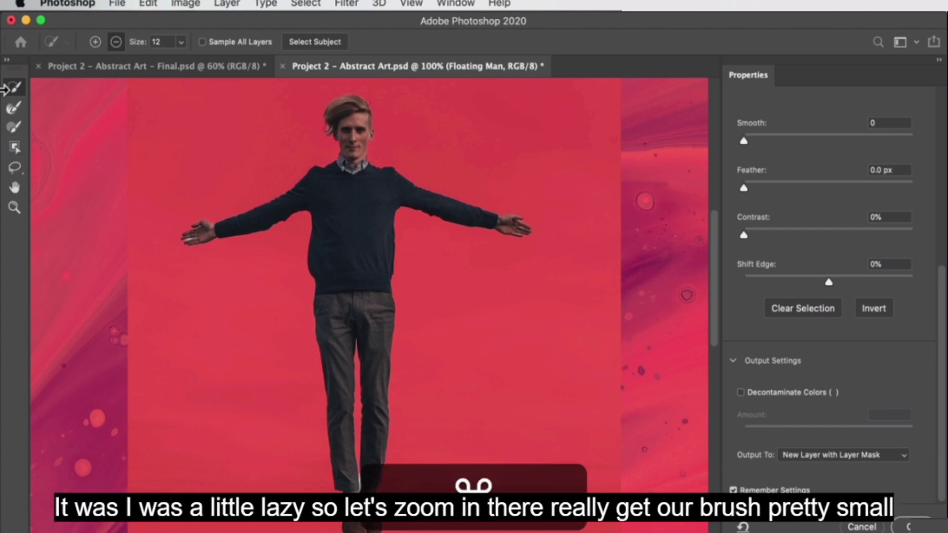
Subtract the leftover background between the cuffs and socks with the brush reduced to size 3, and brush the inner trouser leg back in.
click(15, 208)
click(332, 487)
click(349, 481)
drag(371, 474, 387, 353)
click(386, 353)
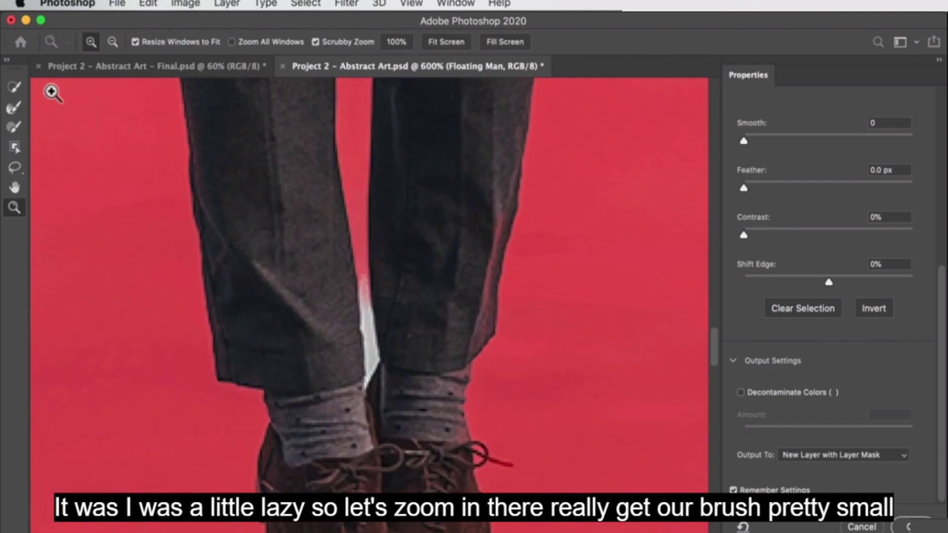
click(14, 87)
mouse_move(370, 355)
mouse_down()
mouse_move(362, 355)
mouse_move(371, 357)
mouse_up()
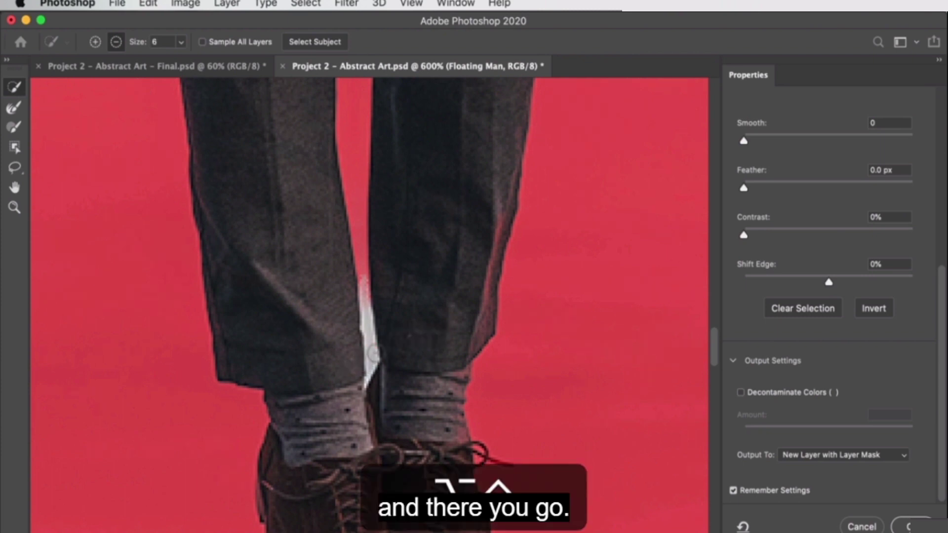
drag(380, 348, 368, 336)
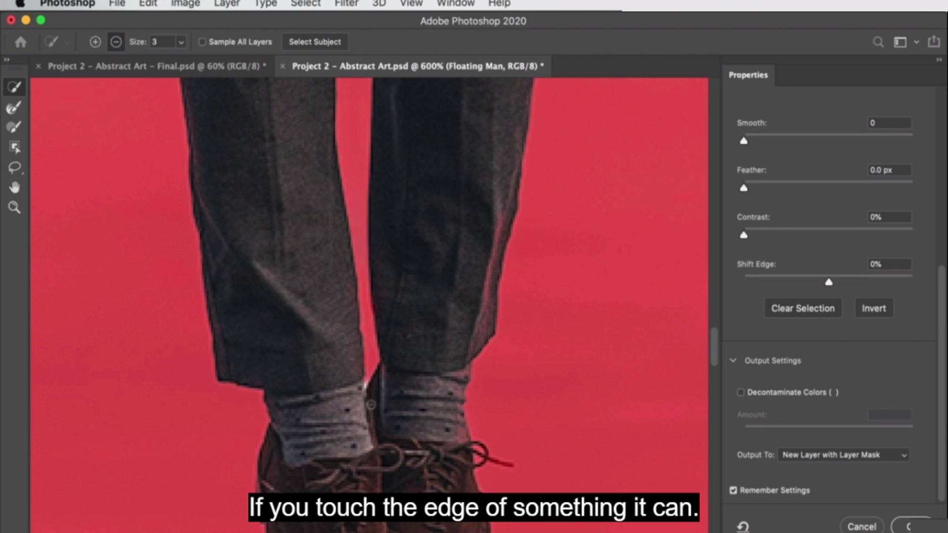
drag(378, 376, 387, 364)
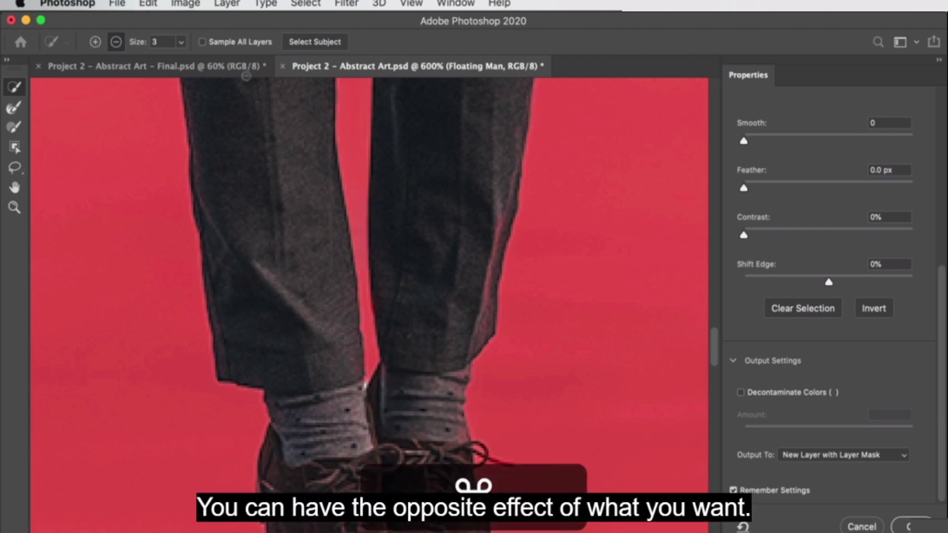
click(95, 42)
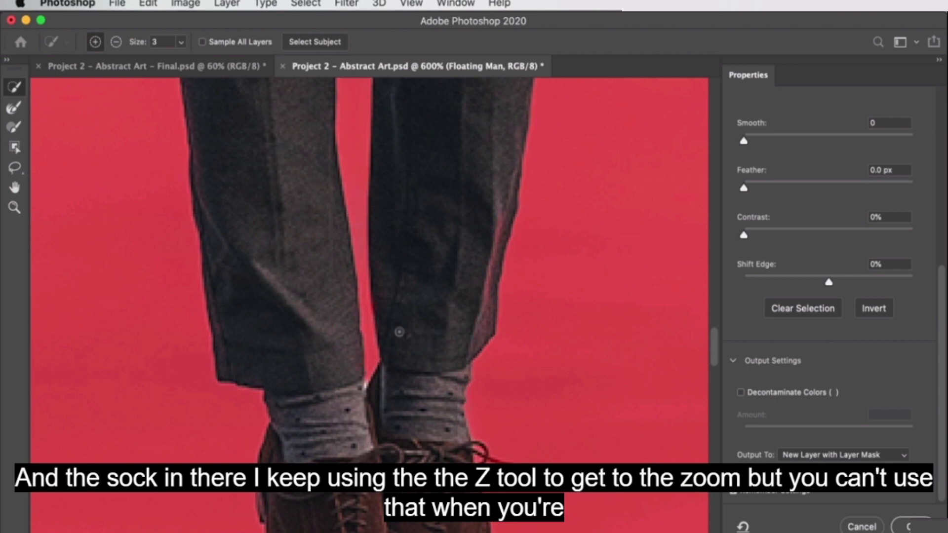
drag(405, 292, 408, 284)
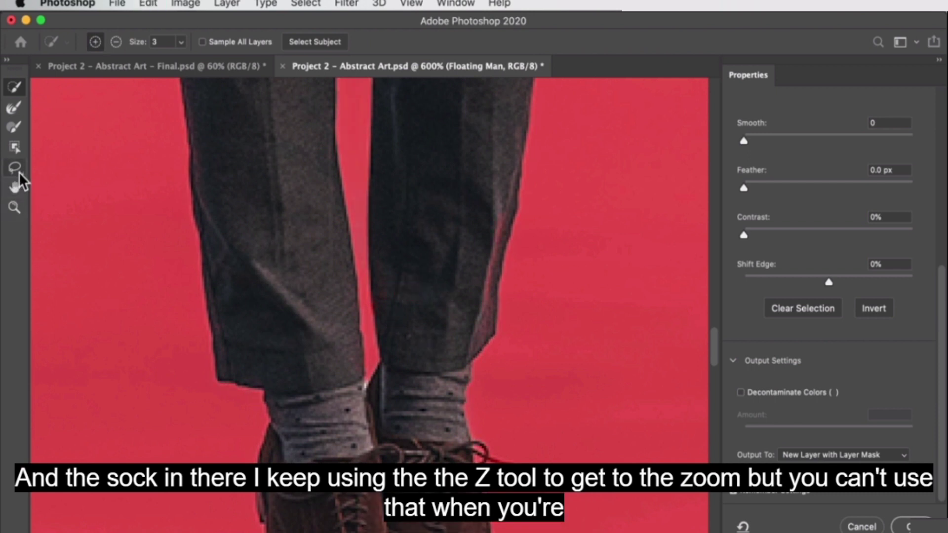
Inspect the masked figure from the shoes up to the head and check that Smart Radius is enabled under Edge Detection.
click(13, 207)
alt+click(360, 244)
alt+click(365, 219)
alt+click(393, 176)
alt+click(417, 155)
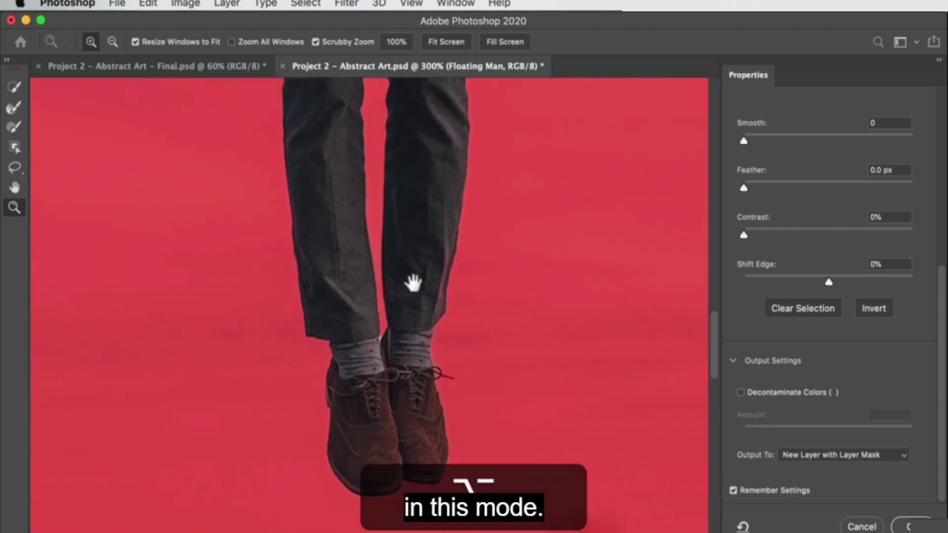
drag(413, 283, 375, 521)
drag(350, 133, 449, 459)
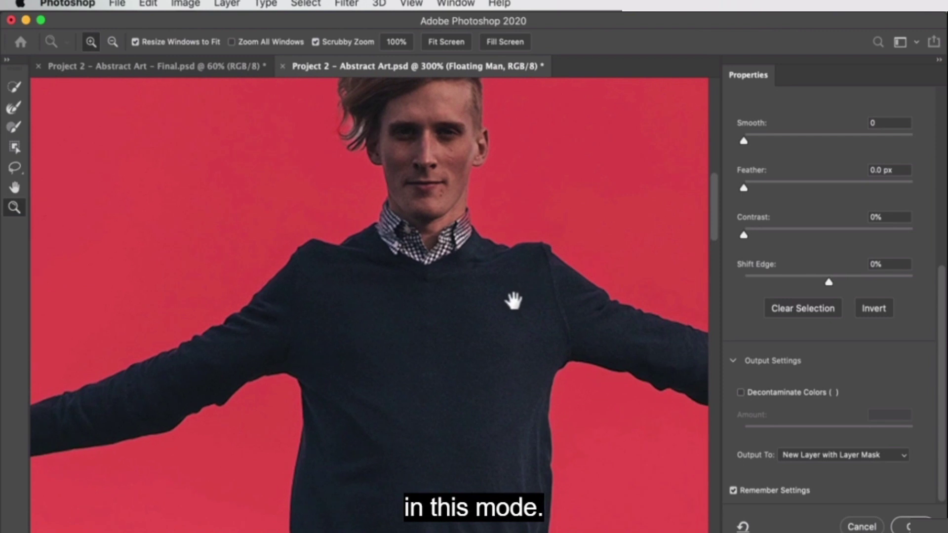
drag(513, 300, 481, 402)
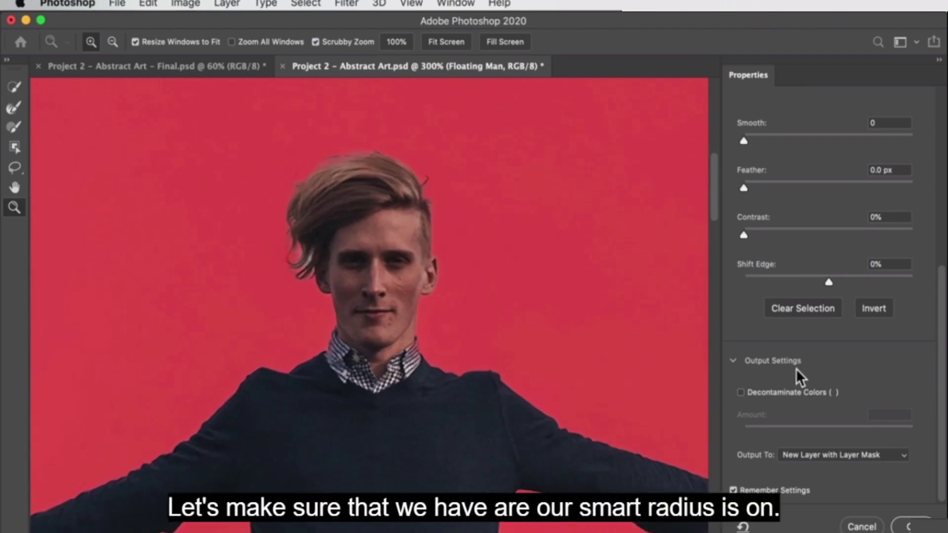
drag(941, 355, 928, 136)
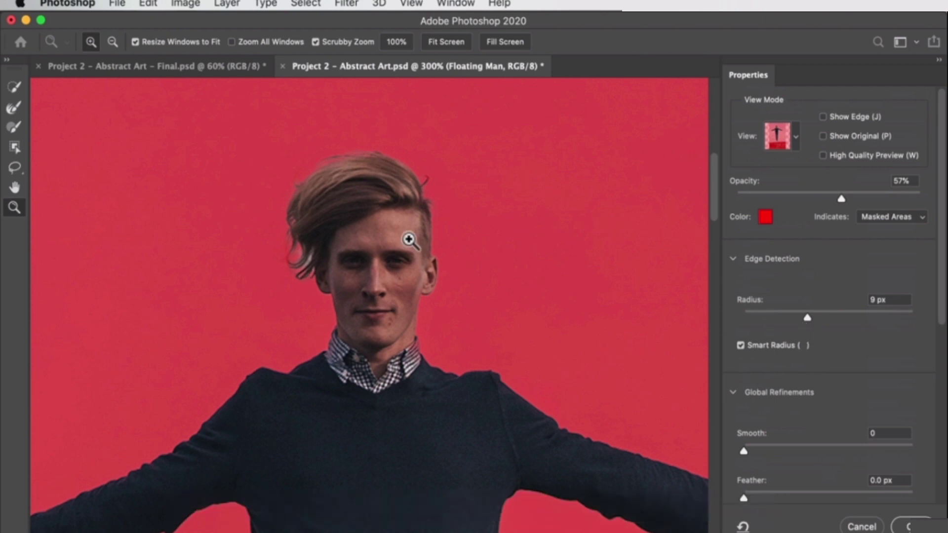
Refine the edge of the man's hair with the Refine Edge Brush, covering the loose strands beside his ear.
click(303, 260)
click(311, 257)
click(312, 255)
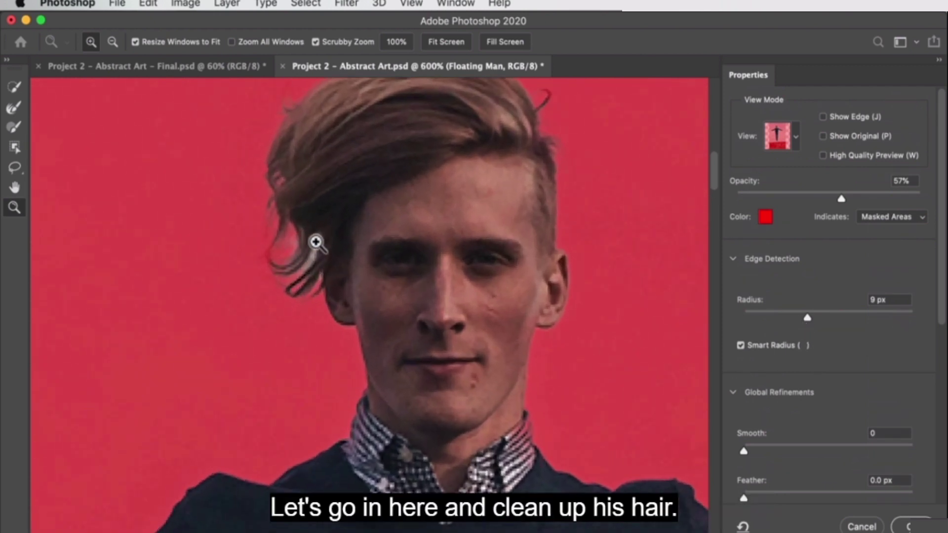
drag(313, 238, 370, 296)
click(12, 110)
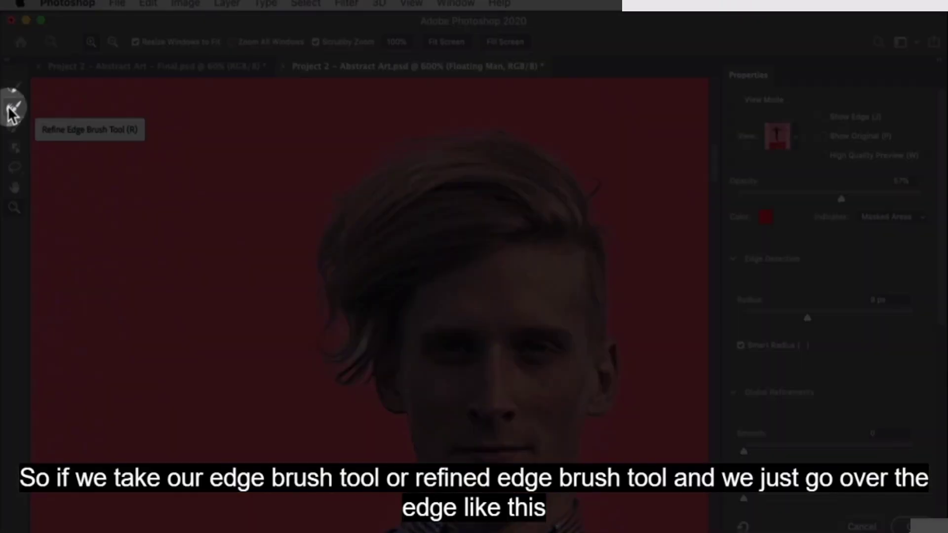
click(13, 110)
drag(357, 272, 18, 326)
mouse_move(339, 349)
mouse_down()
mouse_move(206, 390)
mouse_move(261, 395)
mouse_up()
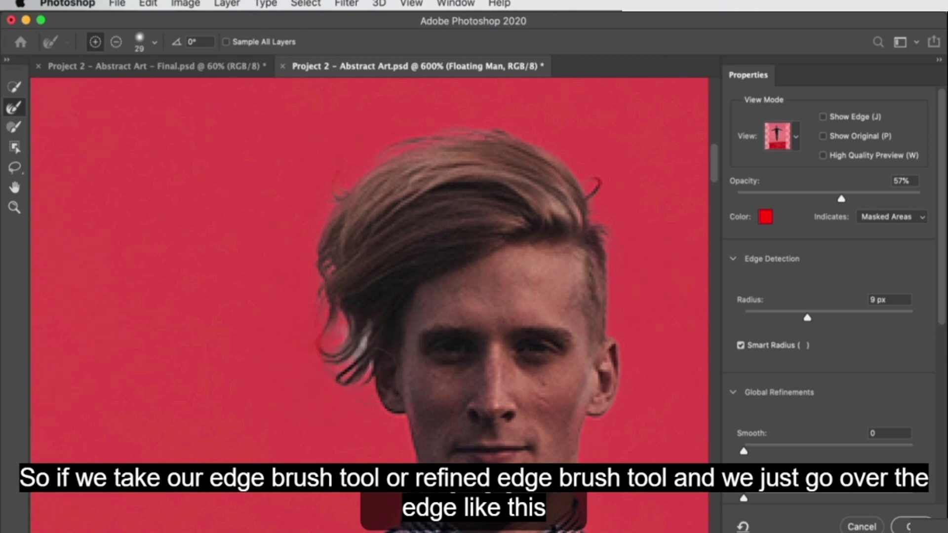
drag(348, 402, 356, 296)
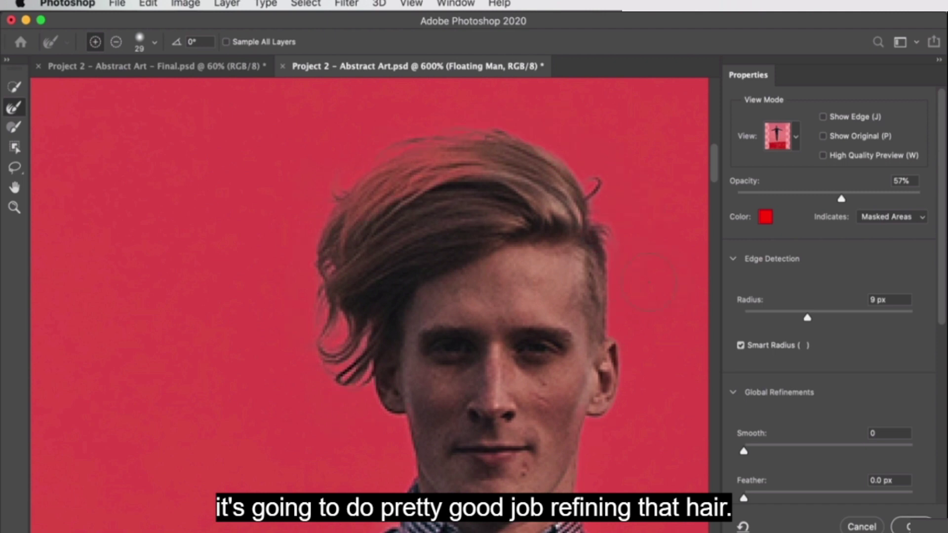
Add the missing part of the checkered shirt collar to the selection with the Quick Selection tool at size 7.
drag(608, 363, 514, 25)
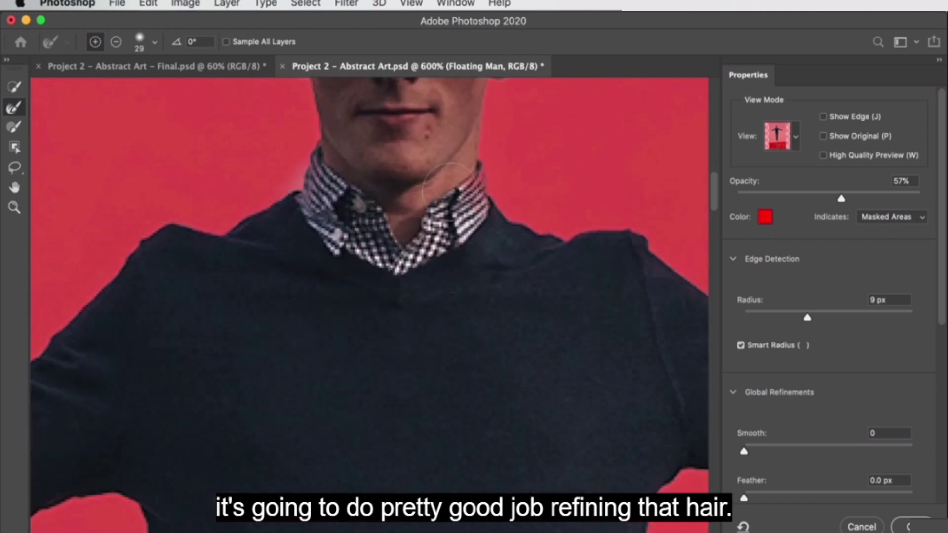
click(14, 88)
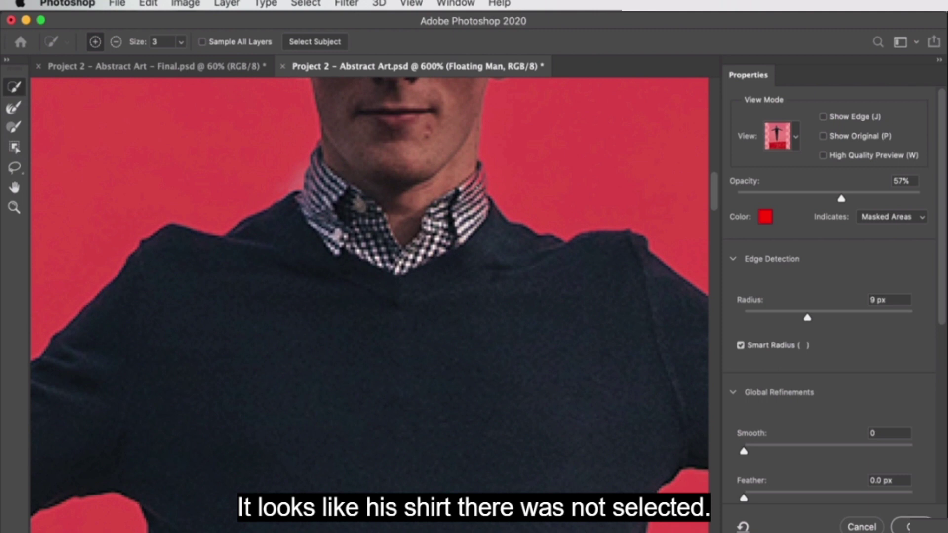
ctrl+alt+click(456, 194)
drag(464, 198, 466, 198)
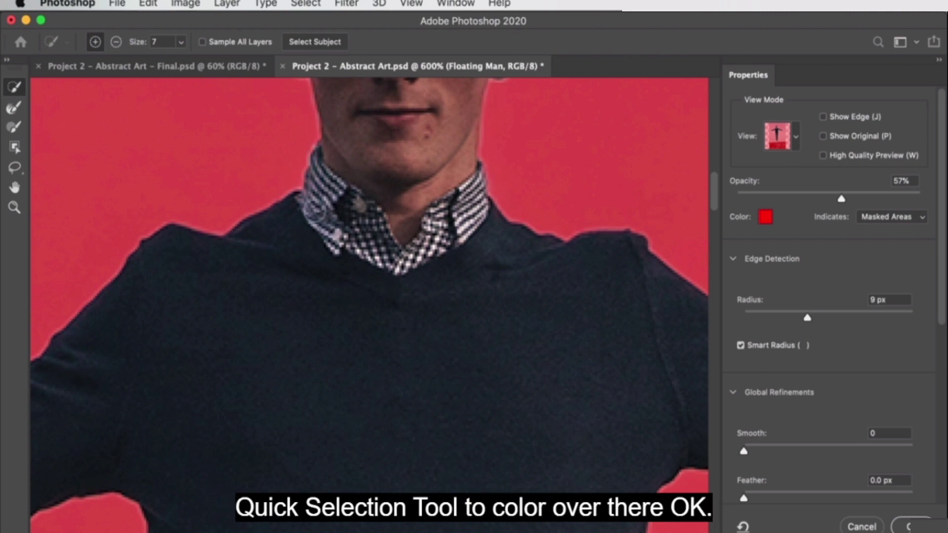
Clean the leftover background between the fingers of the hand at the image's right with the Refine Edge Brush at size 29.
drag(525, 321, 286, 158)
drag(572, 233, 81, 177)
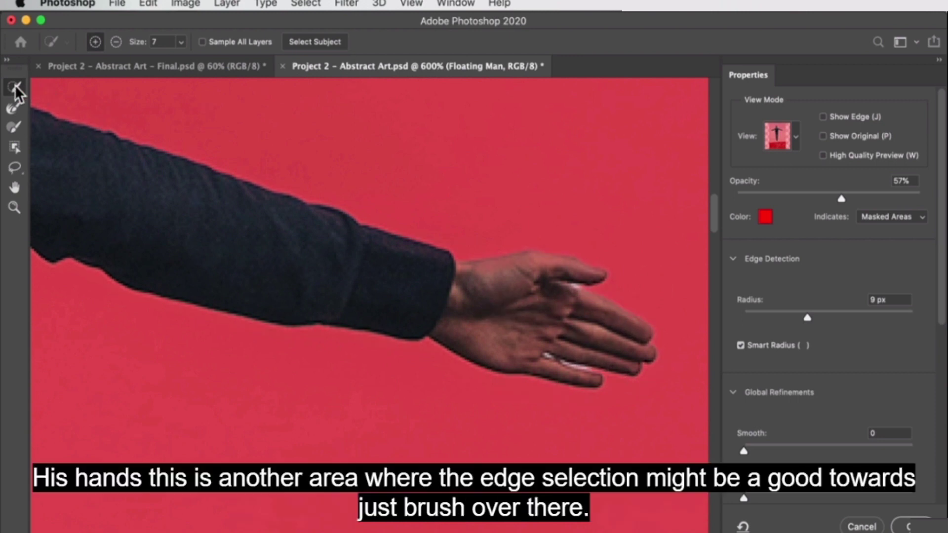
click(14, 108)
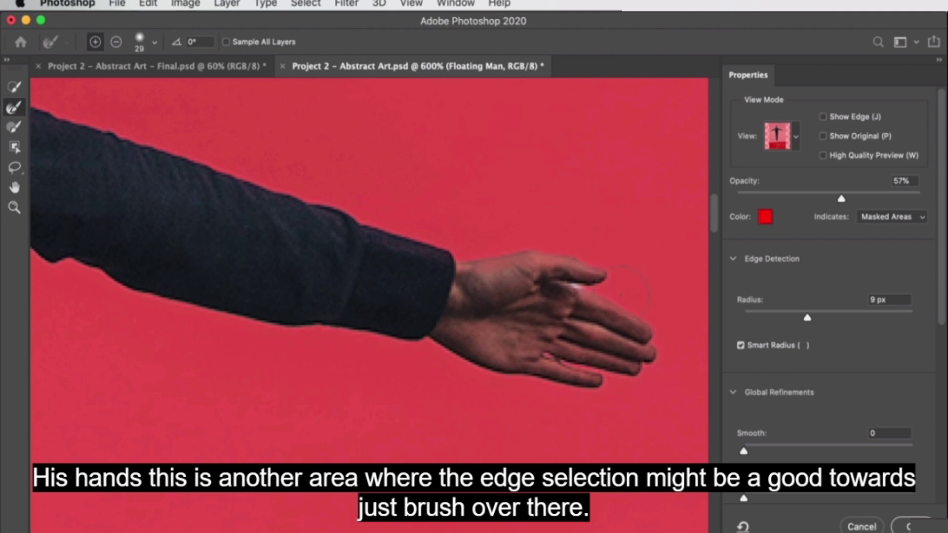
drag(629, 292, 551, 298)
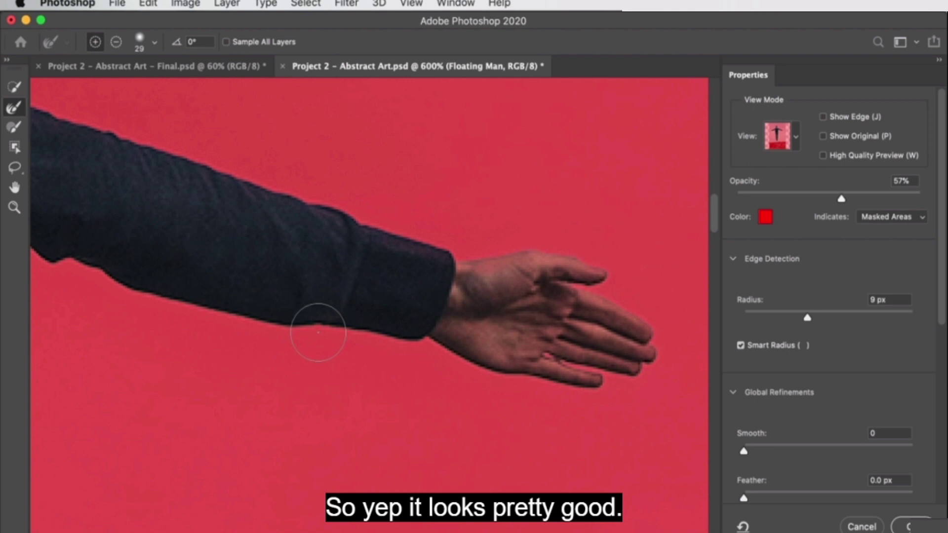
Add the palm and wrist edges of both hands to the selection with the Quick Selection tool at size 7.
scroll(280, 333, left, 20)
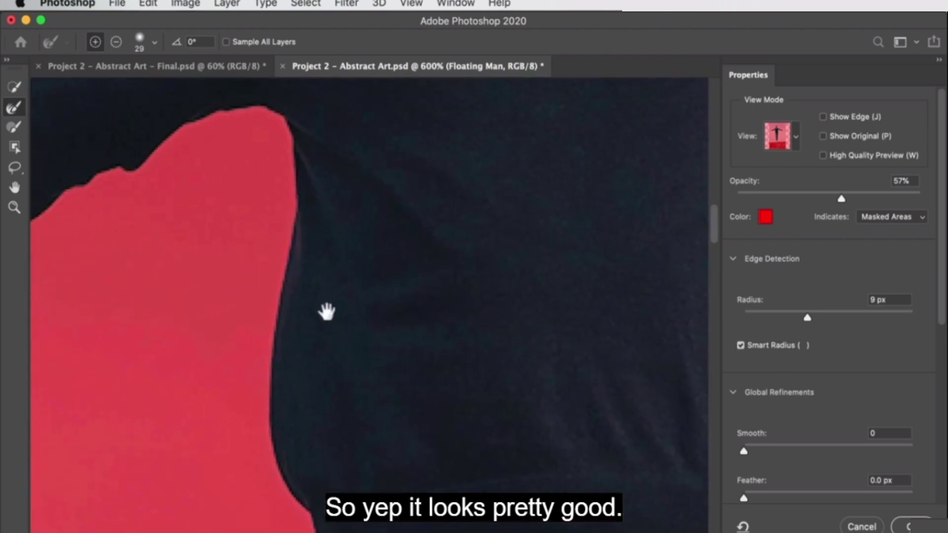
scroll(310, 206, down, 5)
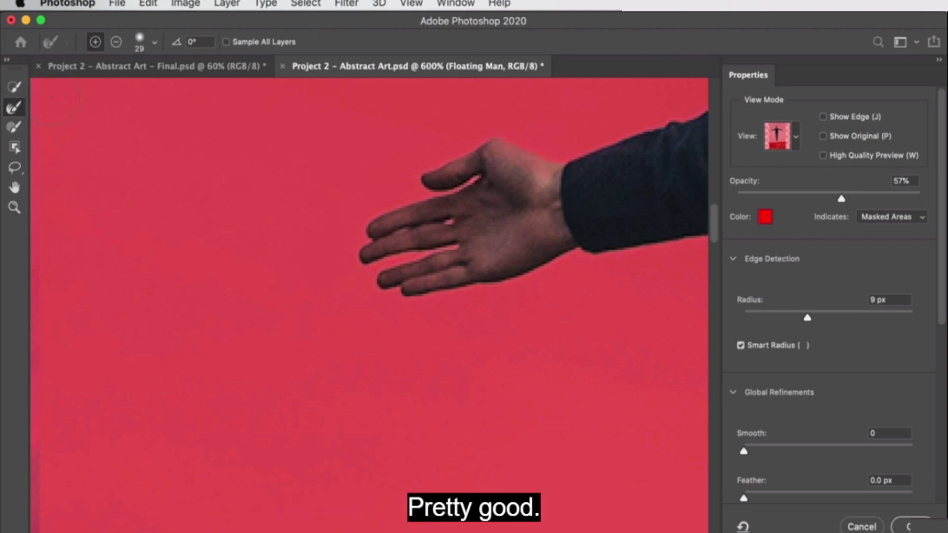
click(14, 87)
drag(513, 167, 554, 178)
drag(495, 158, 588, 183)
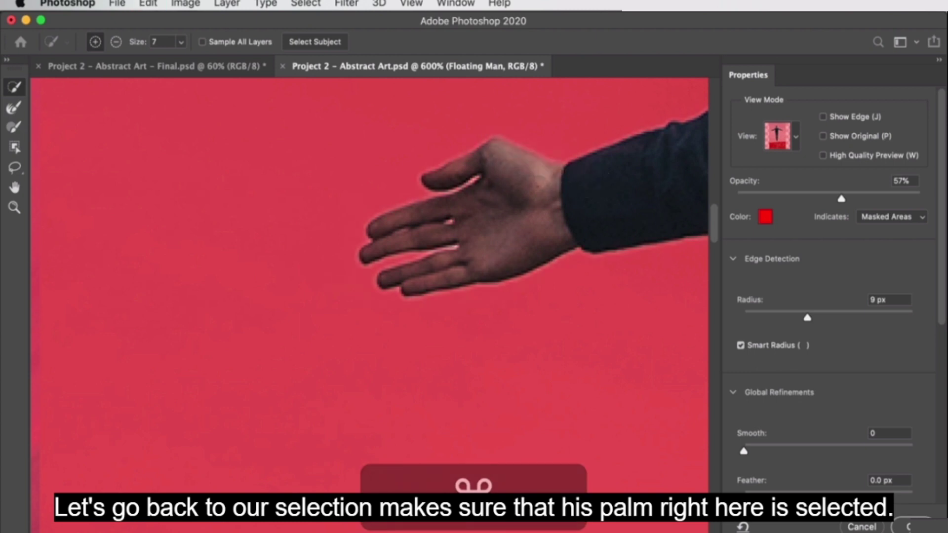
drag(482, 211, 65, 287)
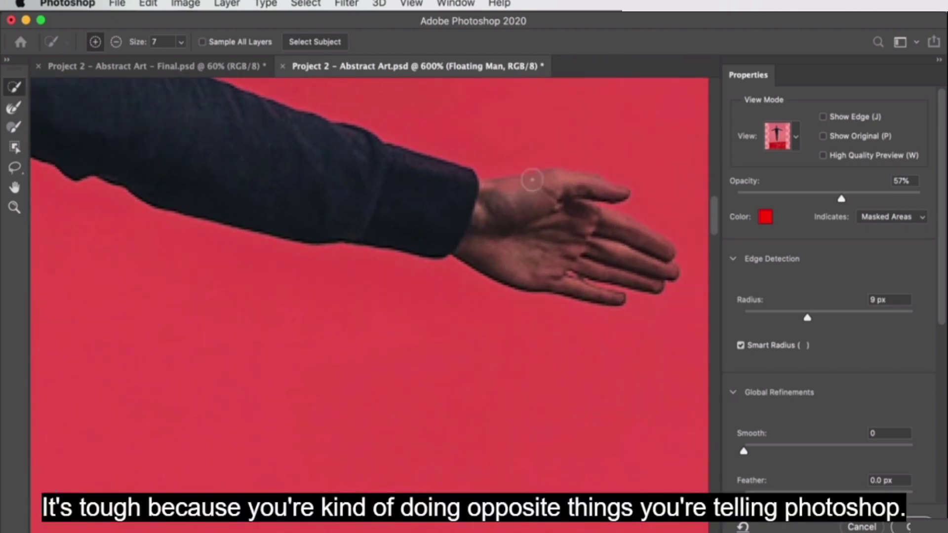
drag(494, 173, 552, 178)
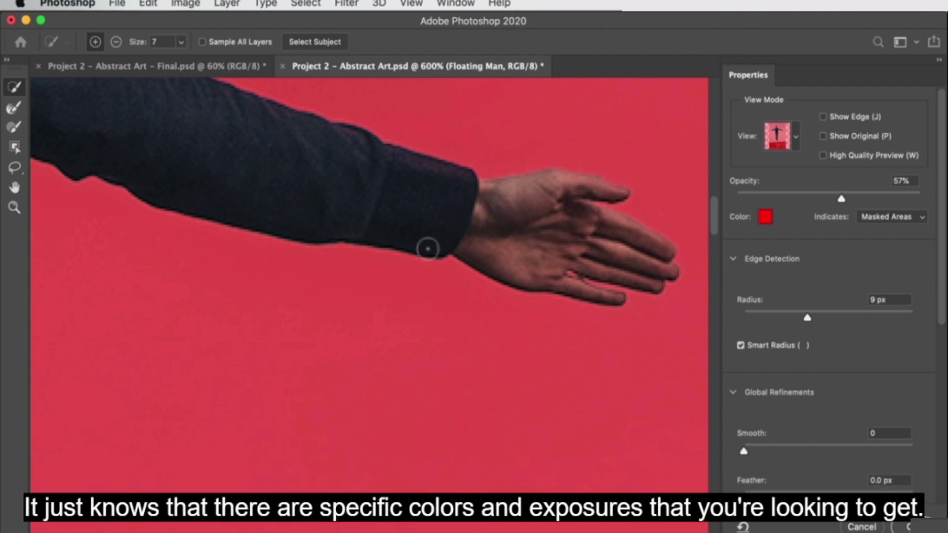
Repair the outer edge of the lower trouser leg above the sock, alternating Quick Selection at size 7 and the Refine Edge Brush at size 29.
drag(222, 399, 511, 274)
click(15, 108)
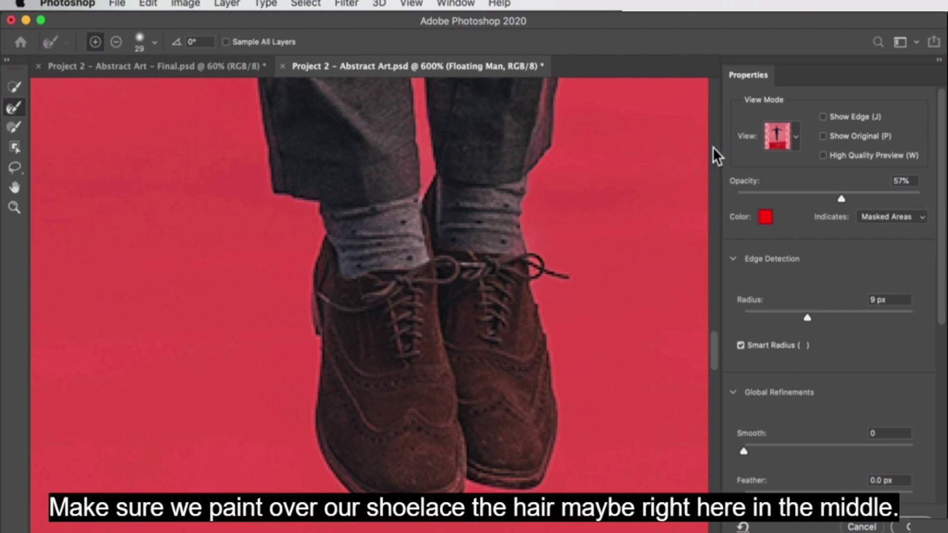
drag(552, 224, 395, 260)
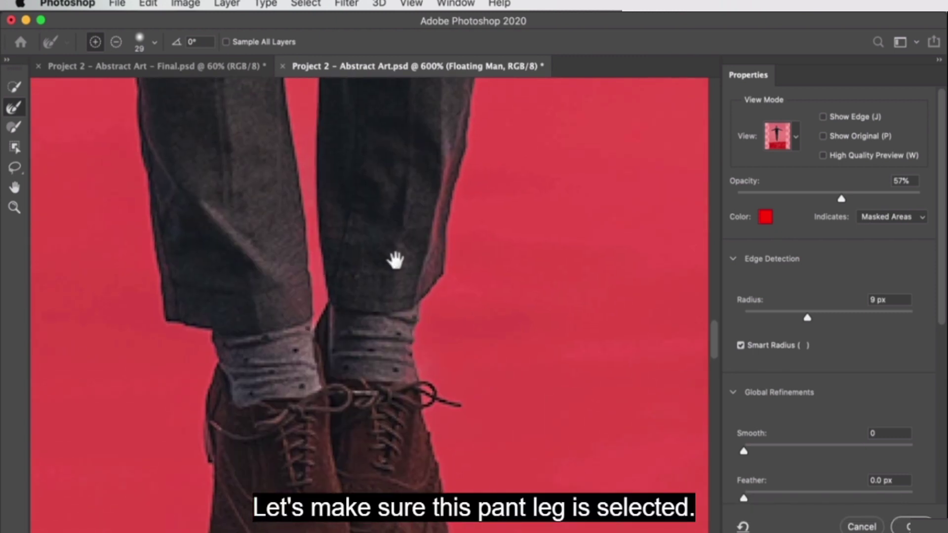
click(16, 87)
drag(458, 147, 424, 259)
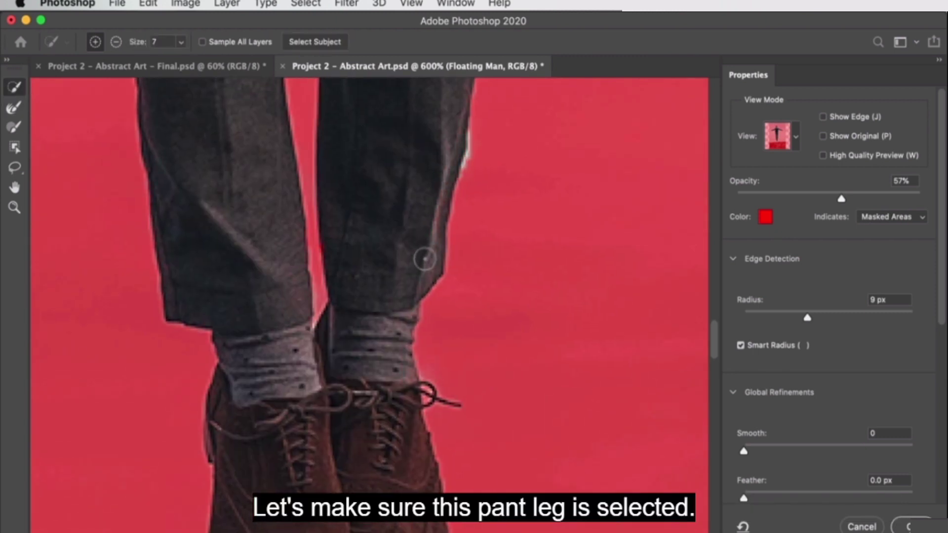
key(super+z)
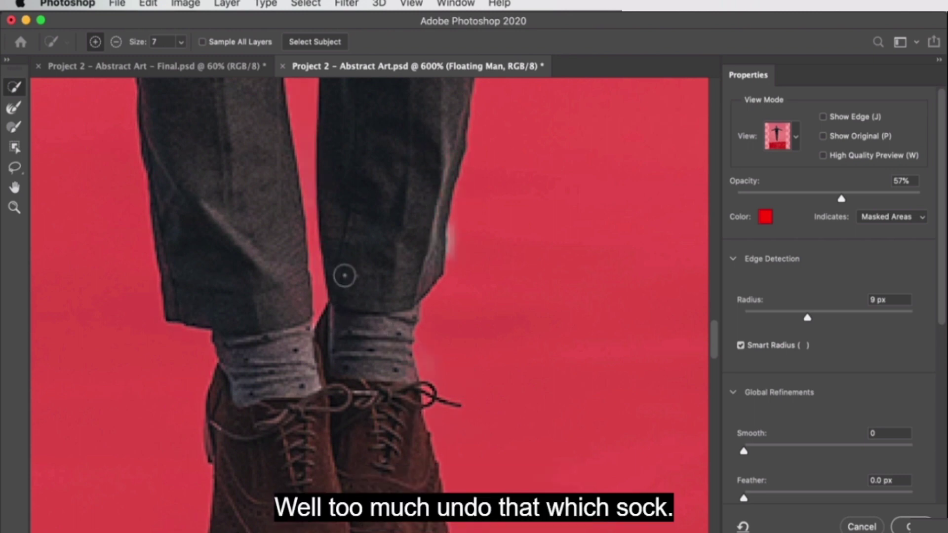
click(15, 108)
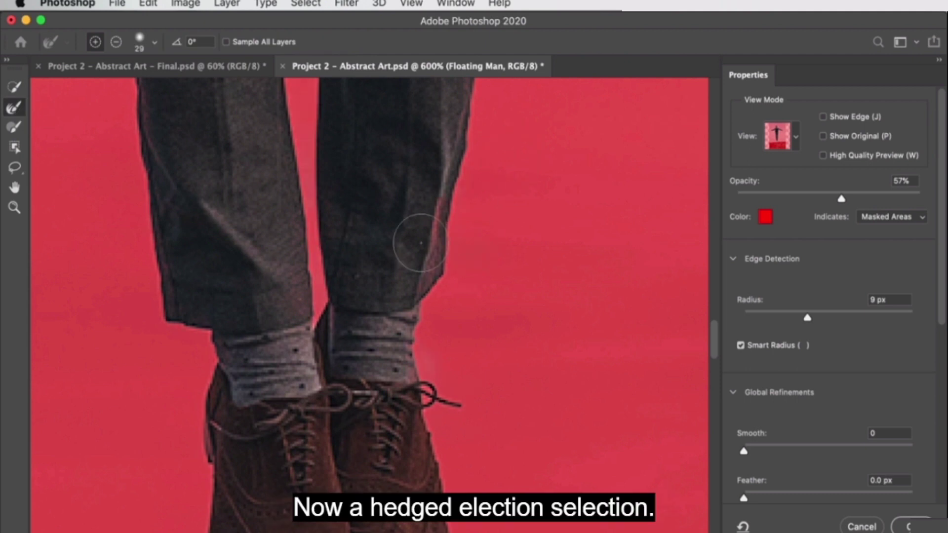
drag(420, 243, 444, 247)
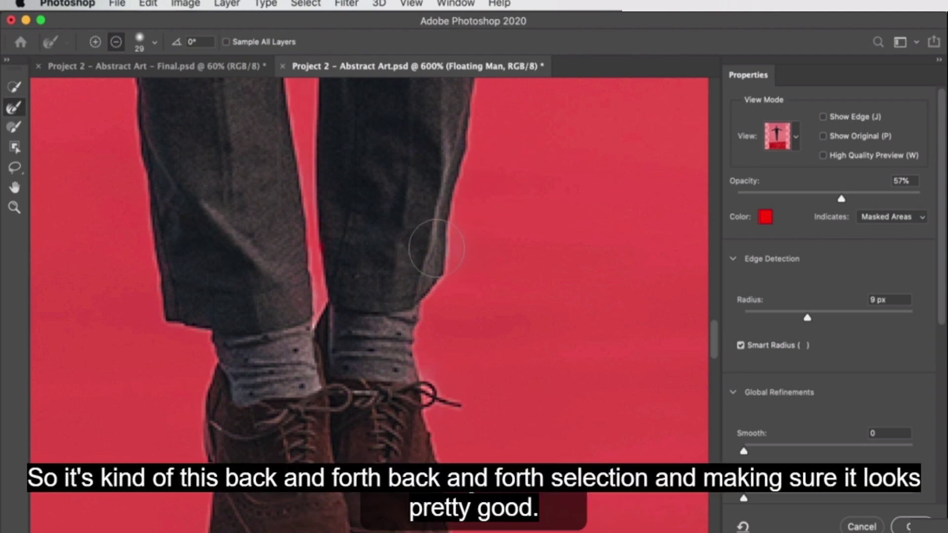
Add the missing patch on the inner edge of the trouser leg, in the gap between the legs, with the Quick Selection tool at size 7.
click(13, 208)
alt+click(469, 229)
alt+click(414, 255)
alt+click(502, 345)
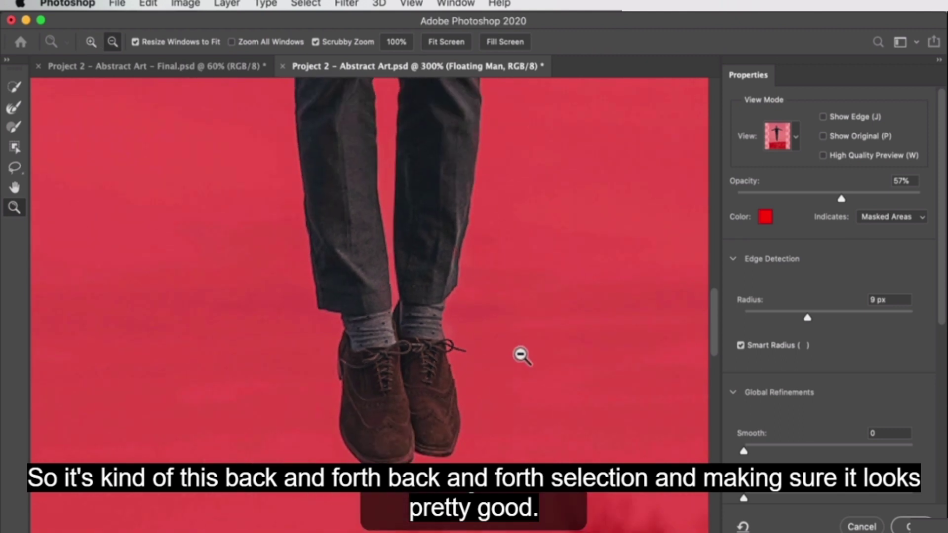
alt+click(521, 355)
alt+click(436, 212)
drag(470, 143, 481, 286)
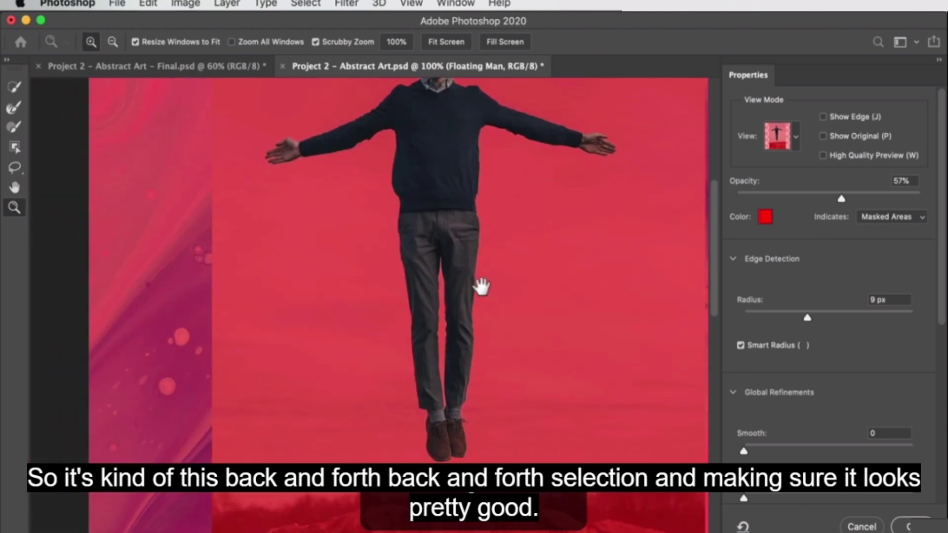
click(457, 324)
click(457, 324)
click(395, 269)
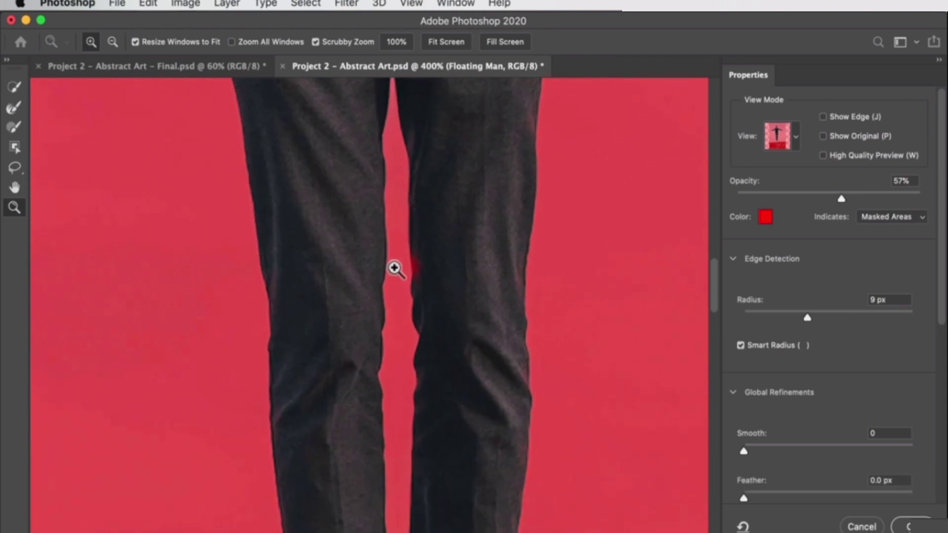
click(395, 269)
click(15, 85)
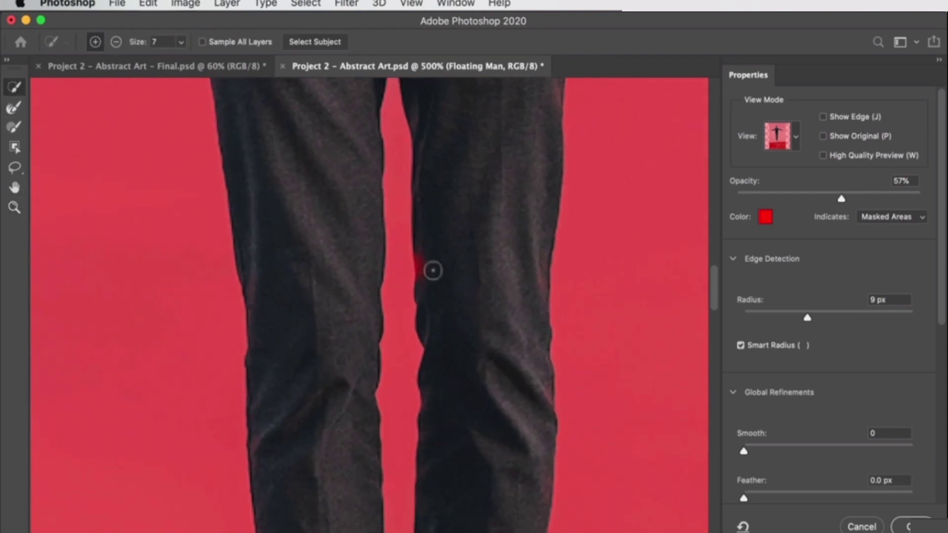
mouse_move(429, 262)
mouse_down()
mouse_move(416, 231)
mouse_move(420, 285)
mouse_move(420, 258)
mouse_move(427, 269)
mouse_move(405, 275)
mouse_move(404, 267)
mouse_move(432, 278)
mouse_move(405, 246)
mouse_move(408, 324)
mouse_up()
click(14, 107)
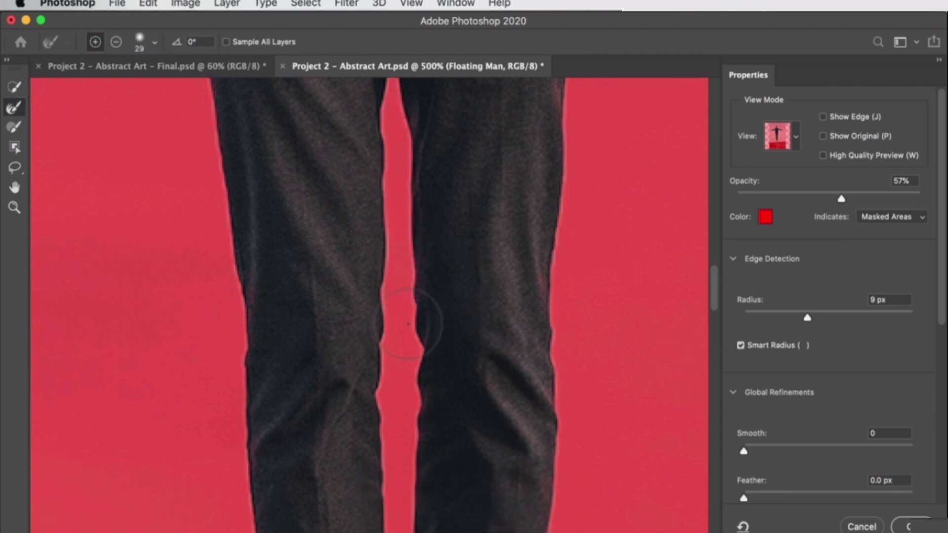
click(14, 87)
key(alt)
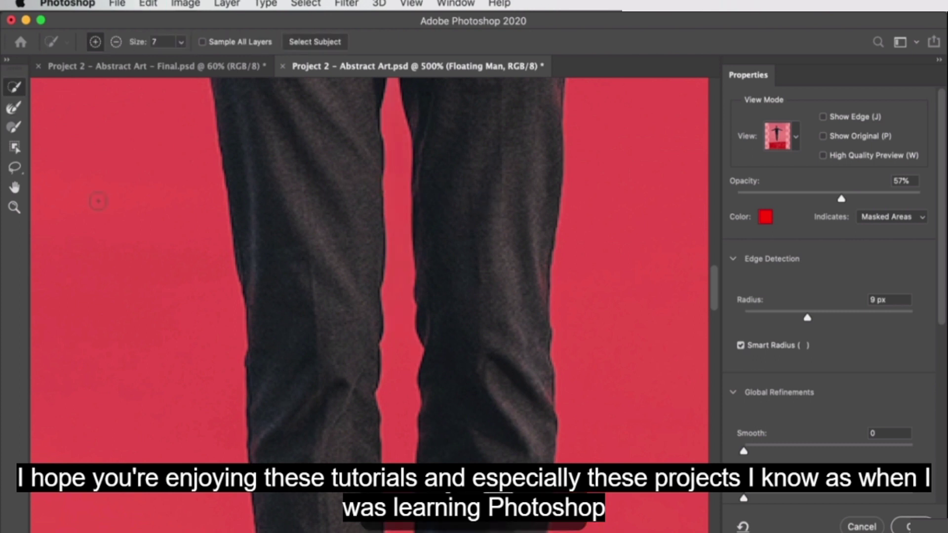
Inspect the masked figure from the trouser legs to the hair and face for missing or leftover edges.
click(14, 207)
alt+click(501, 224)
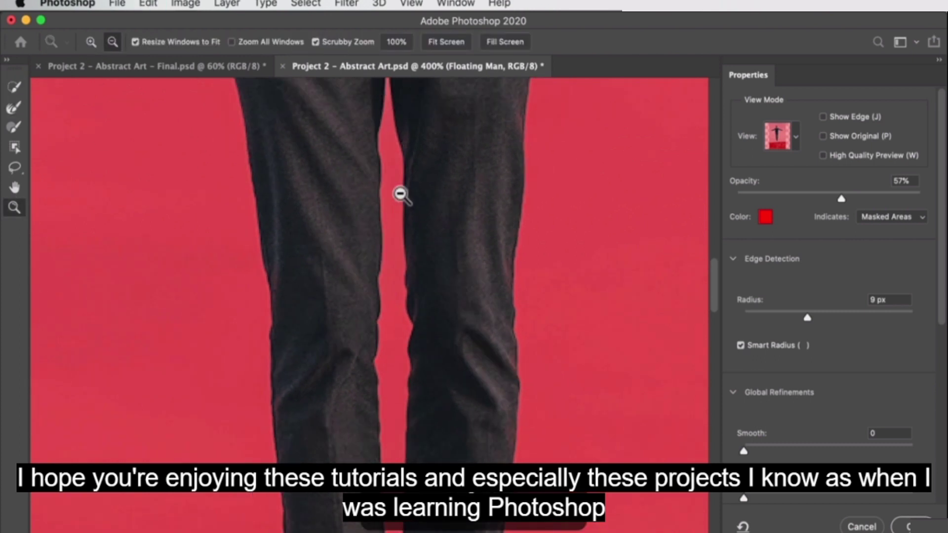
alt+click(398, 187)
alt+click(431, 131)
alt+click(421, 121)
drag(444, 131, 435, 352)
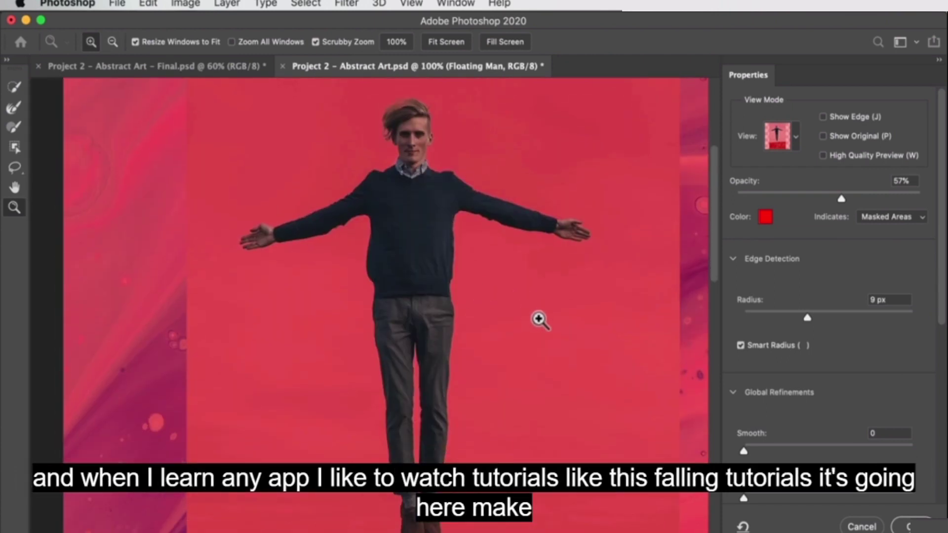
click(394, 113)
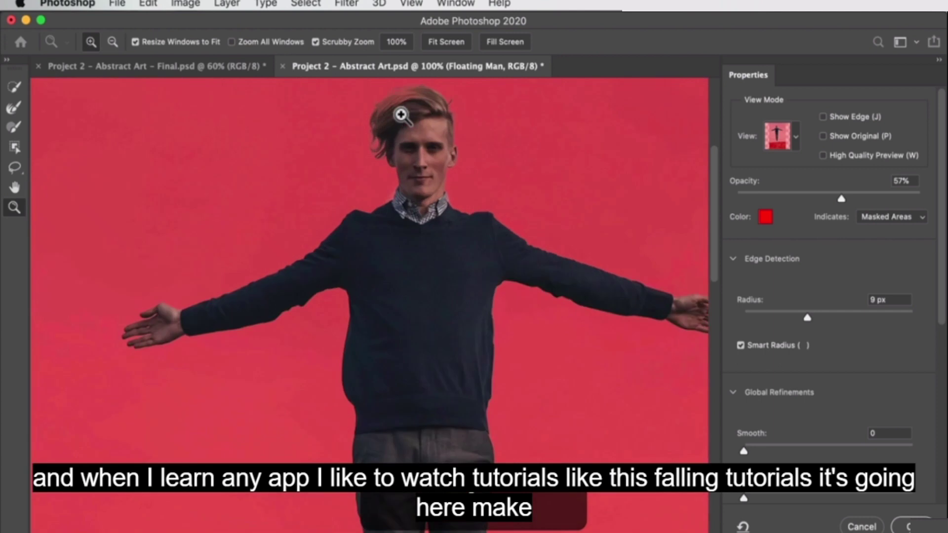
click(417, 102)
drag(441, 197, 453, 281)
click(13, 88)
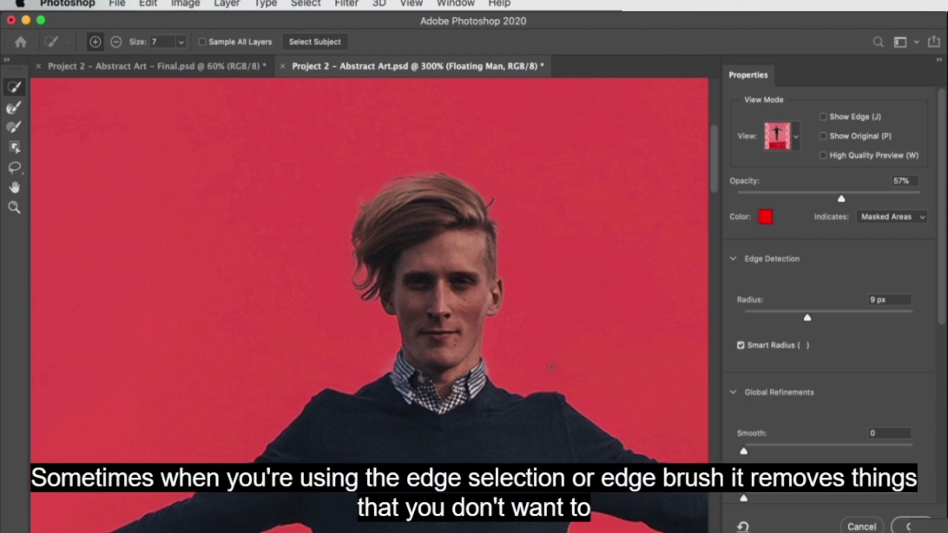
click(14, 207)
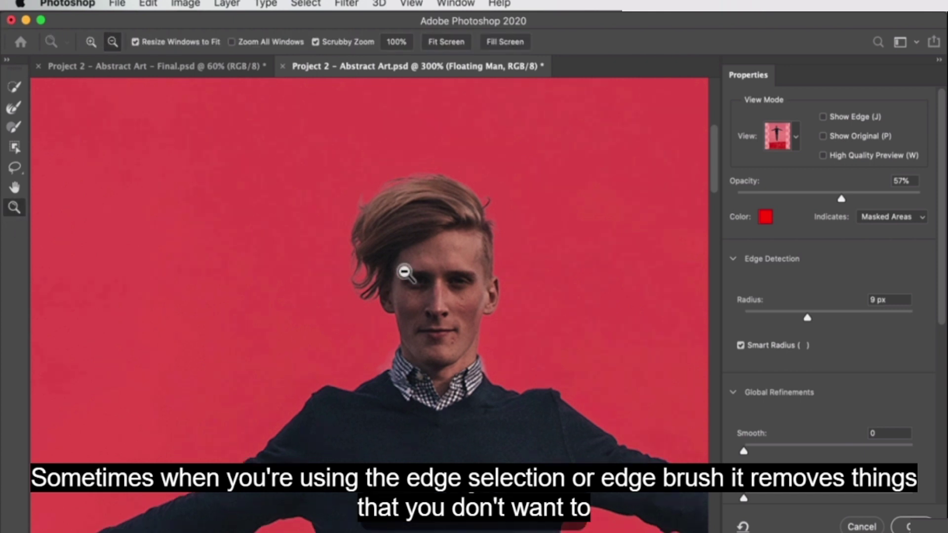
alt+click(401, 269)
alt+click(505, 396)
drag(482, 452, 383, 211)
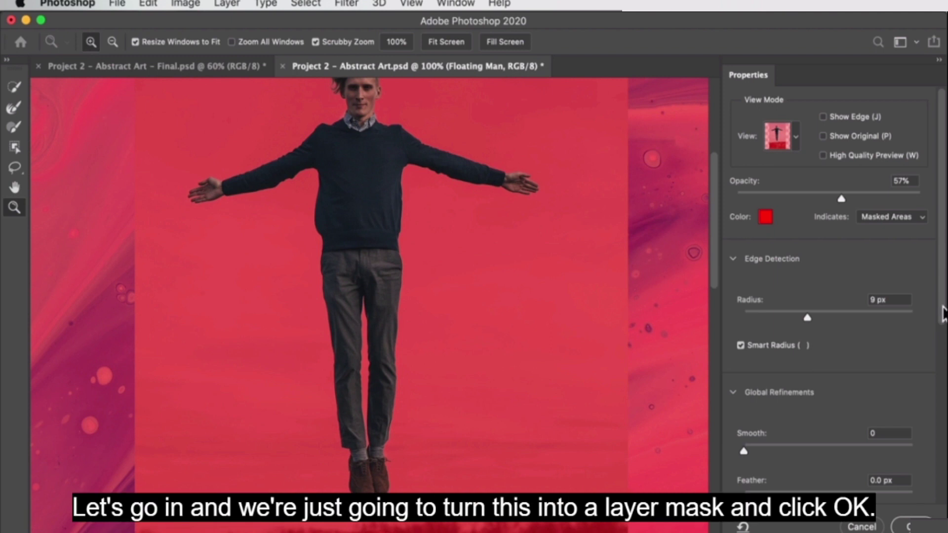
Set the selection output to Layer Mask and apply it to the Floating Man layer.
scroll(942, 306, down, 5)
click(844, 454)
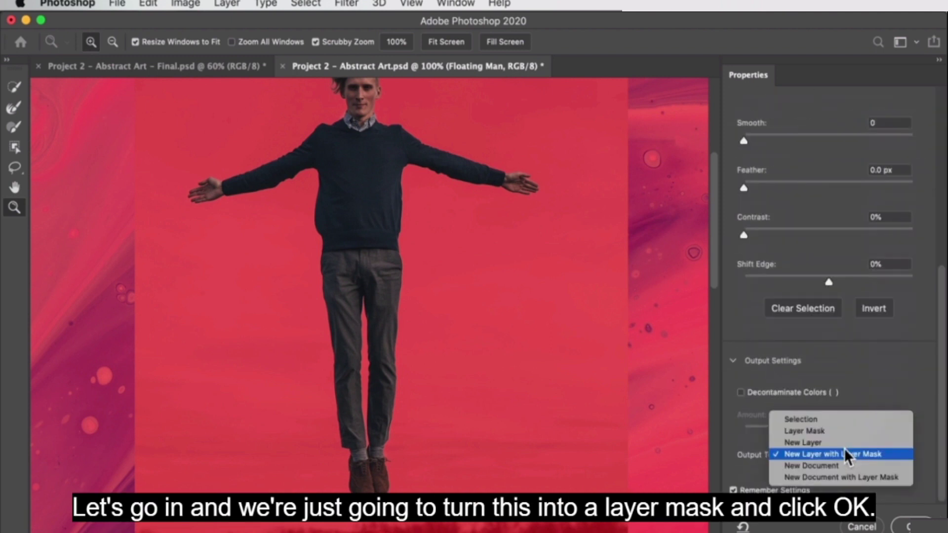
click(847, 435)
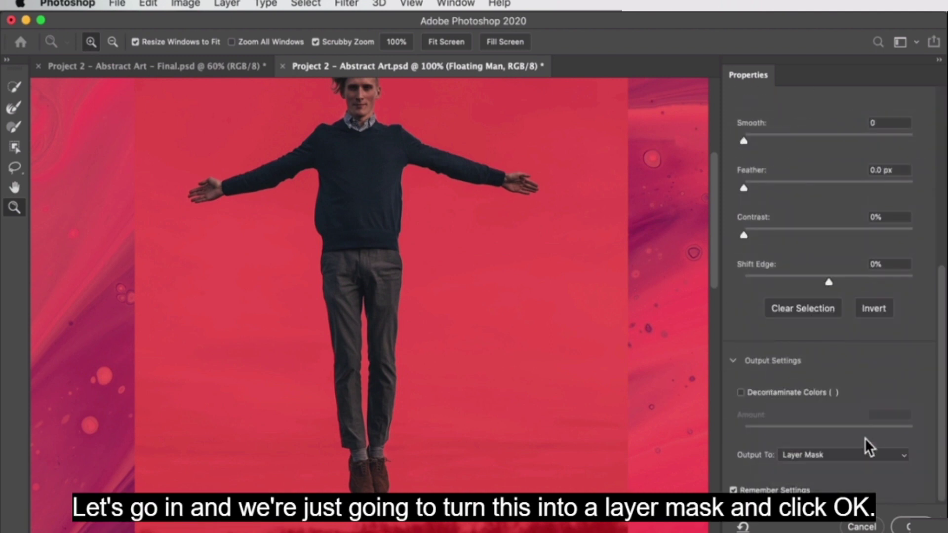
click(914, 526)
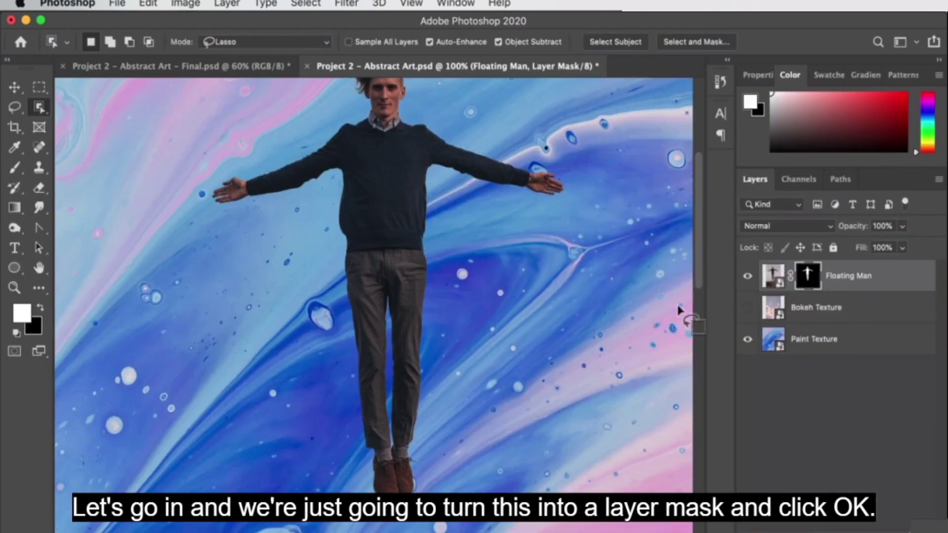
Scale the masked floating man up to 144.28% and position him at the centre of the canvas.
key(z)
alt+click(474, 255)
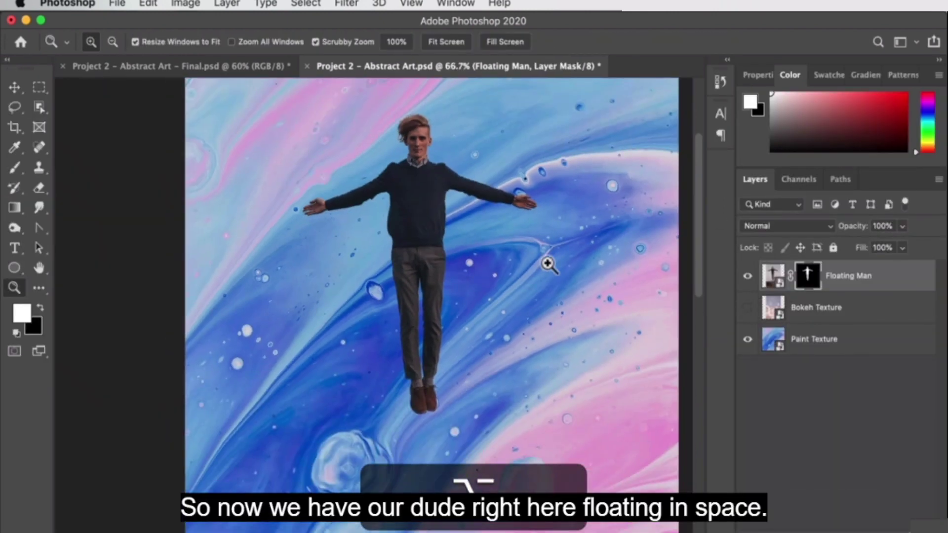
alt+click(547, 264)
key(v)
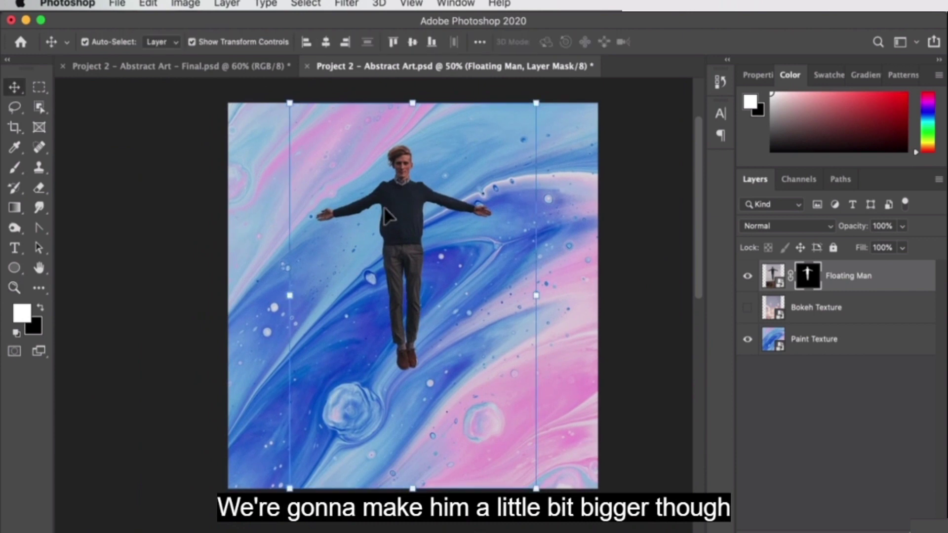
mouse_move(536, 488)
mouse_down()
mouse_move(583, 530)
mouse_move(548, 490)
mouse_up()
drag(429, 276, 461, 406)
drag(461, 271, 439, 304)
drag(612, 143, 647, 84)
drag(501, 213, 475, 217)
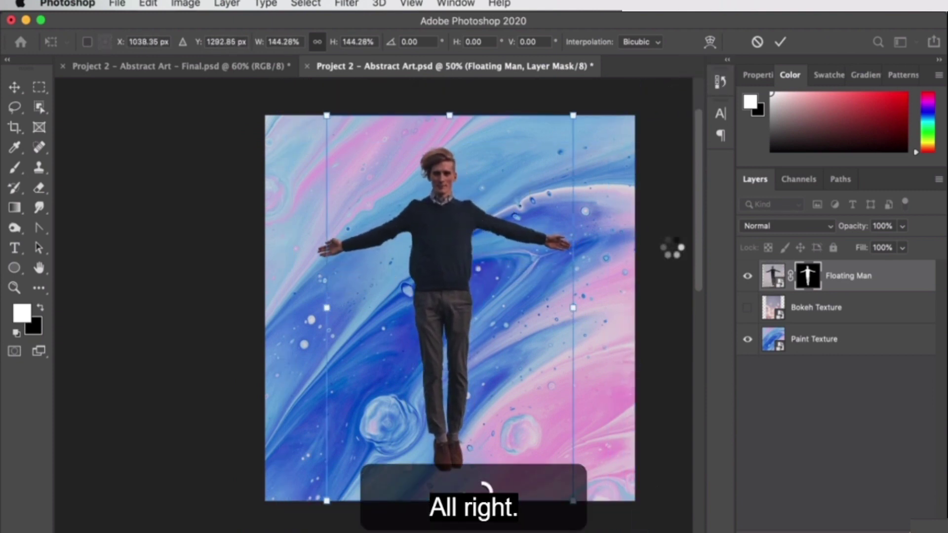
Place the Floating Man layer beneath the Bokeh Texture layer and make the bokeh texture visible.
click(852, 306)
drag(849, 277, 880, 326)
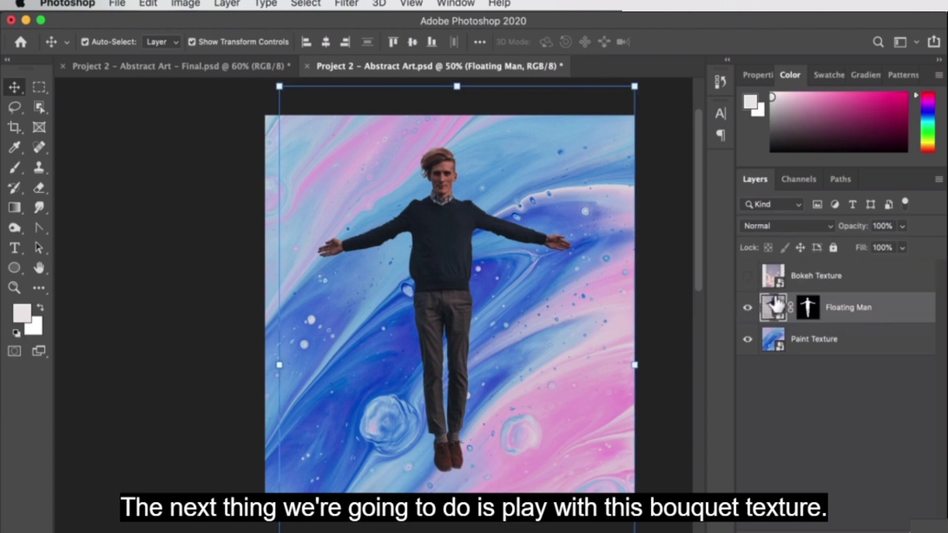
click(748, 277)
Scale the Bokeh Texture layer up to 13.87% so it extends past the canvas edges, and add a layer mask to it.
click(508, 311)
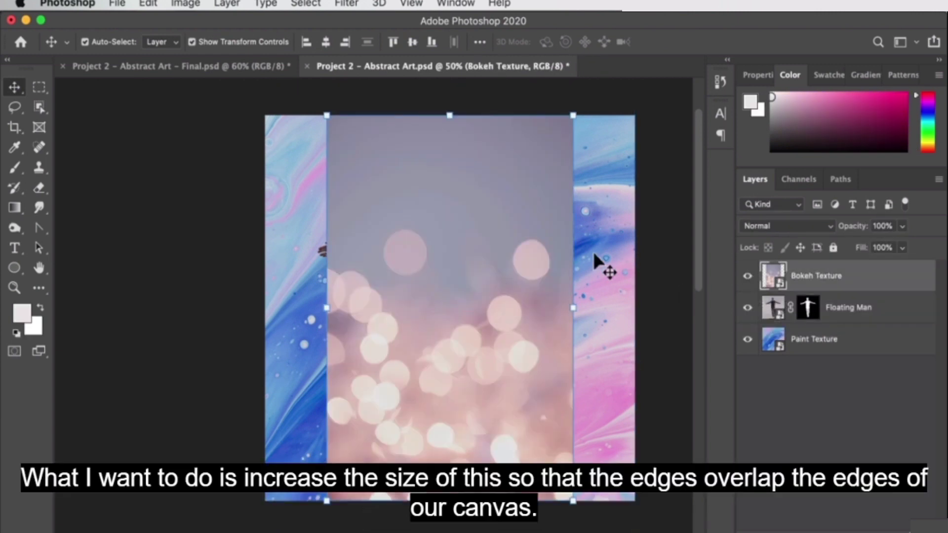
drag(566, 306, 649, 287)
mouse_move(404, 310)
mouse_down()
mouse_move(416, 211)
mouse_move(404, 313)
mouse_up()
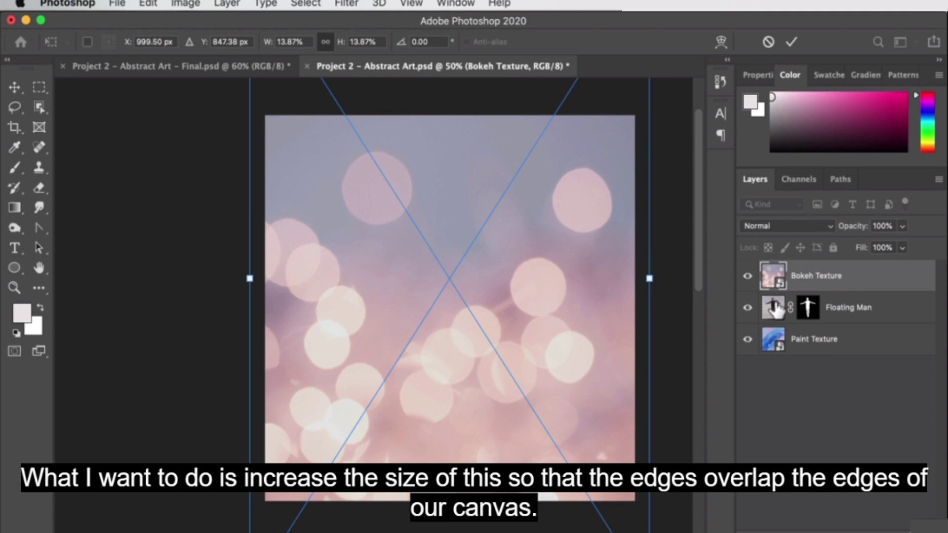
key(Return)
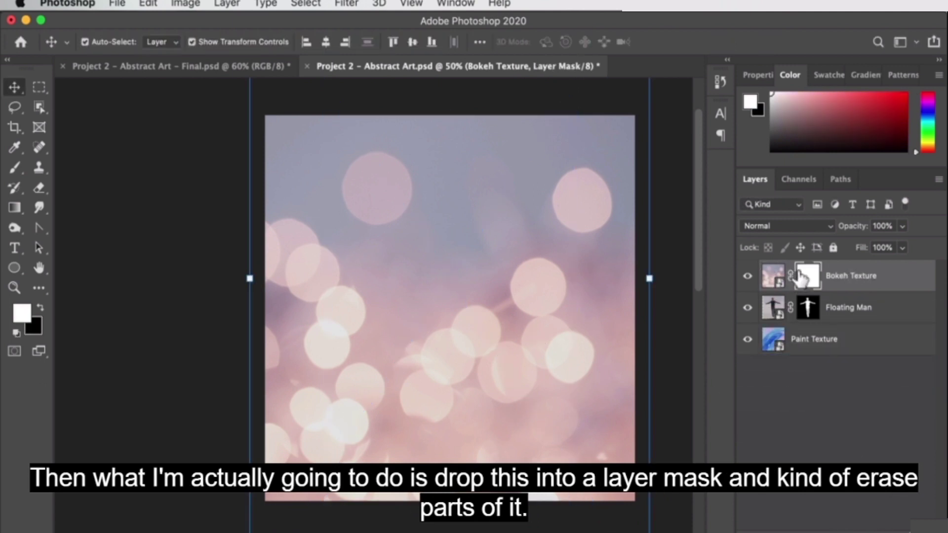
Set up a soft brush with a size of 2350 px and 0% hardness for painting on the Bokeh Texture mask.
key(b)
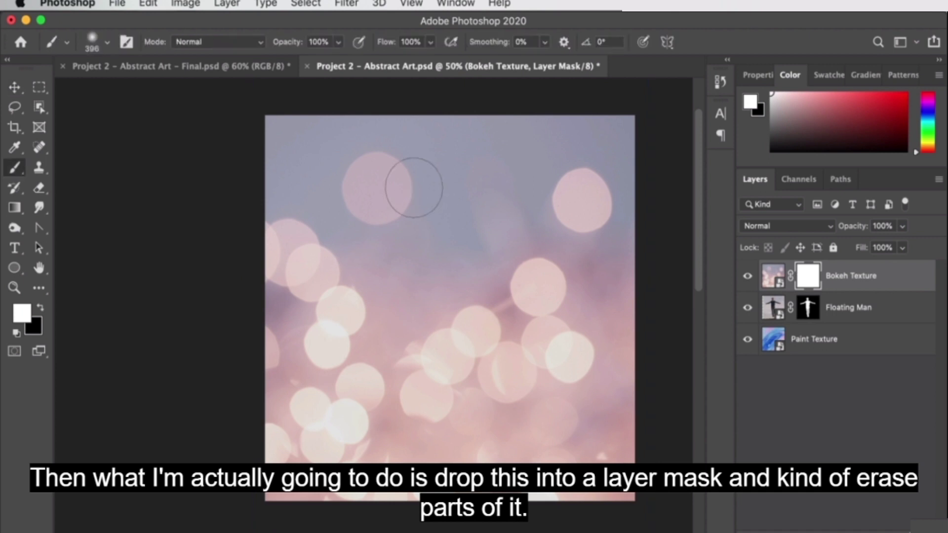
drag(387, 256, 562, 292)
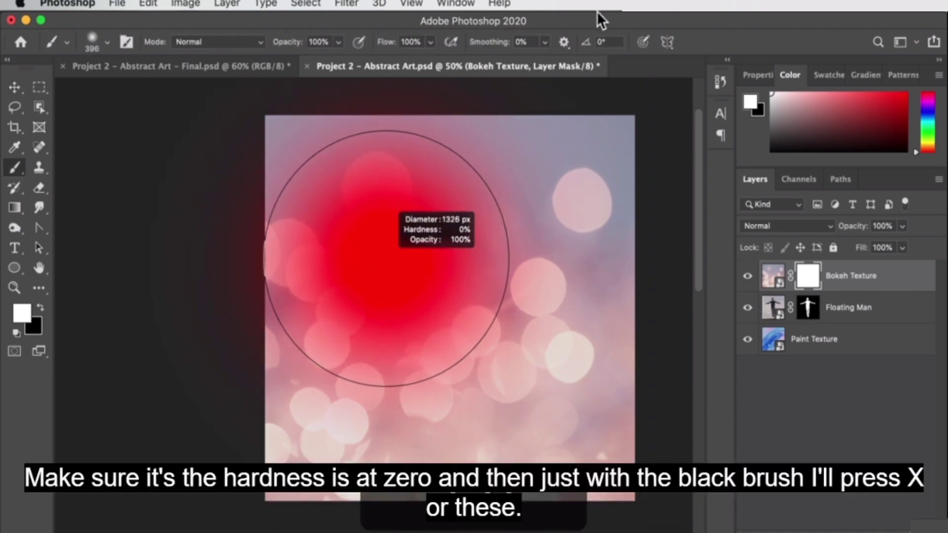
mouse_move(318, 316)
mouse_down()
mouse_move(447, 252)
mouse_move(523, 242)
mouse_up()
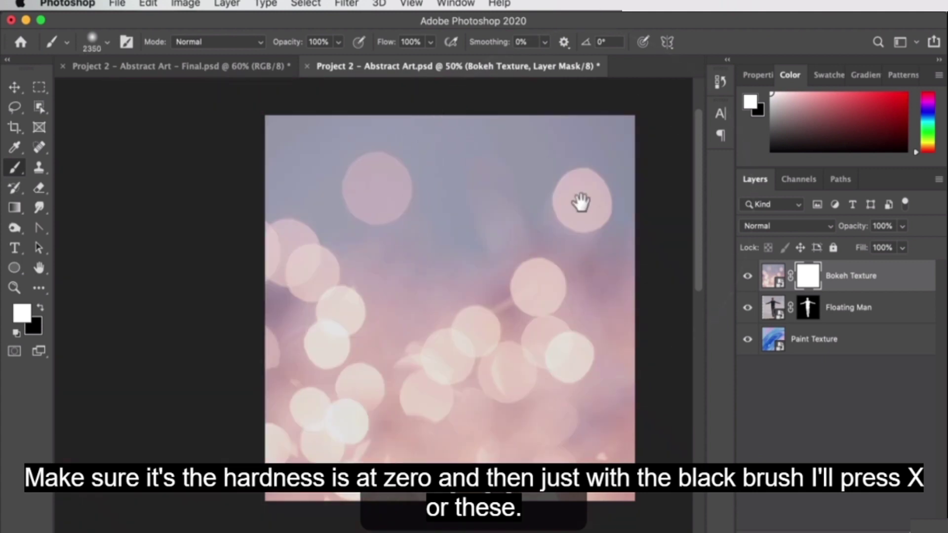
drag(581, 203, 482, 330)
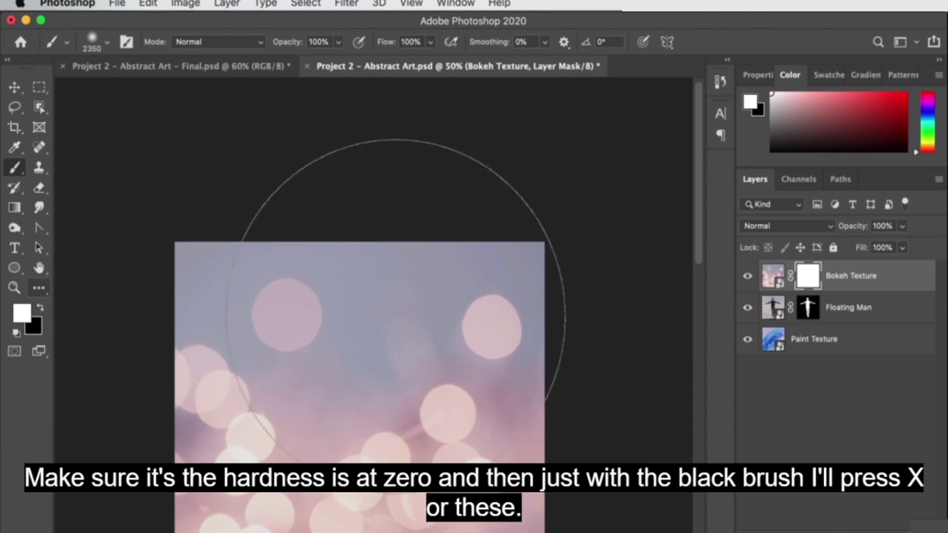
Set the foreground color to black for brushing away parts of the bokeh texture.
key(x)
click(15, 314)
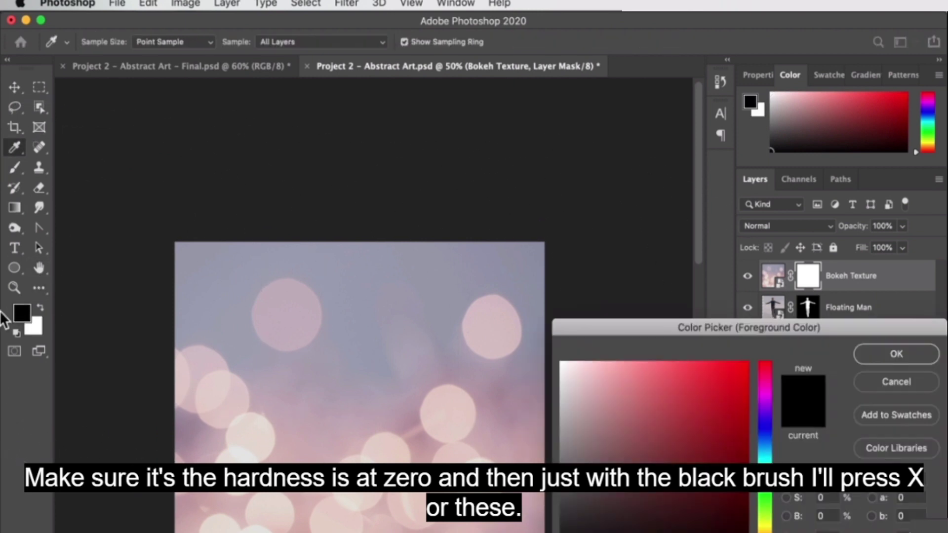
click(907, 380)
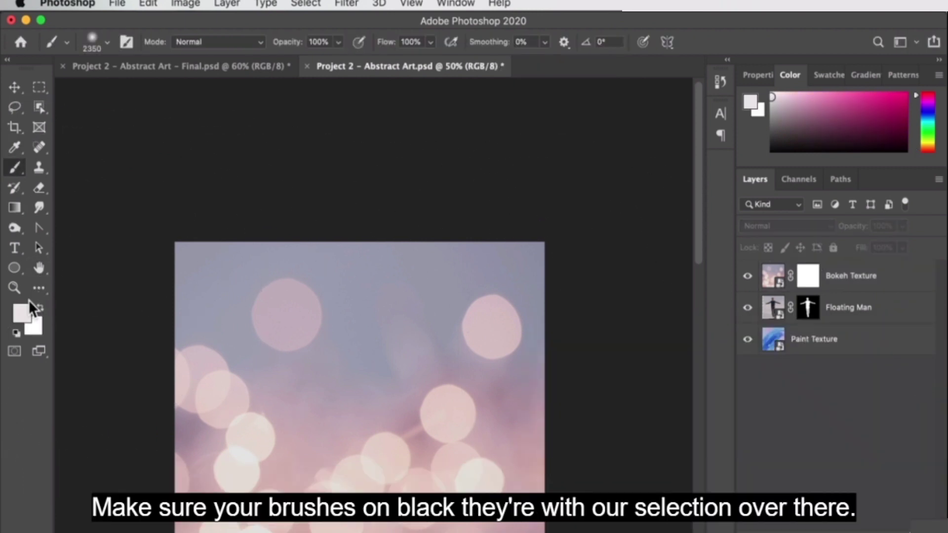
click(26, 313)
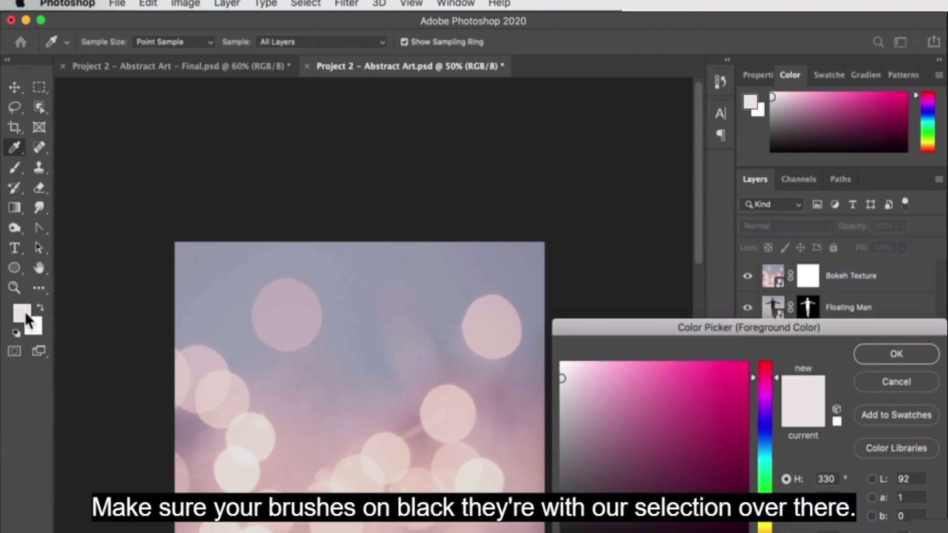
drag(563, 425, 560, 530)
drag(636, 346, 633, 252)
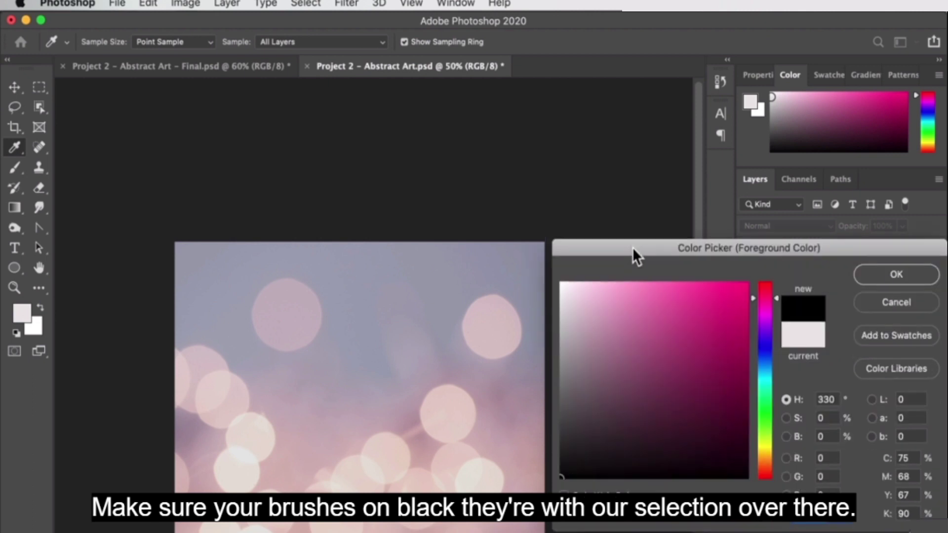
click(888, 272)
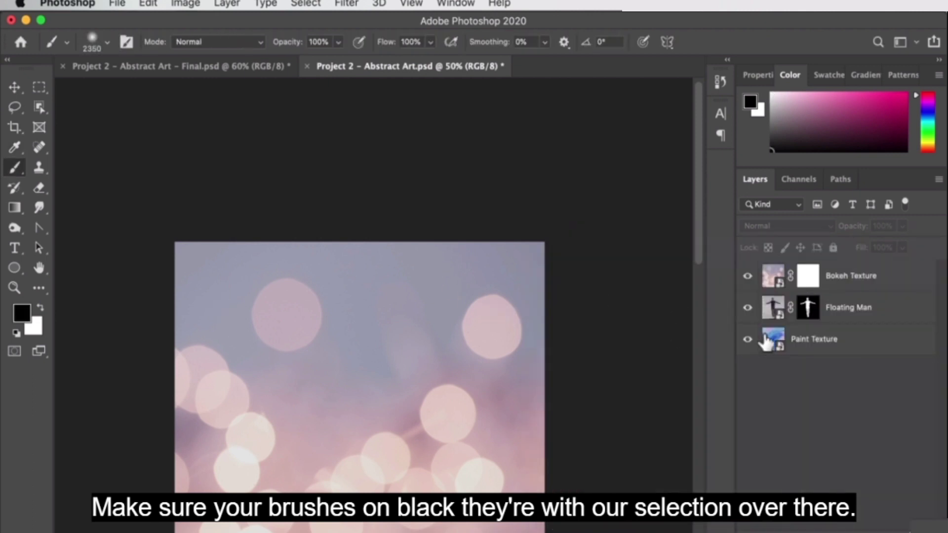
Paint black on the Bokeh Texture mask over the canvas's upper area to reveal the man and the paint texture.
click(808, 282)
drag(429, 307, 298, 293)
drag(512, 327, 512, 184)
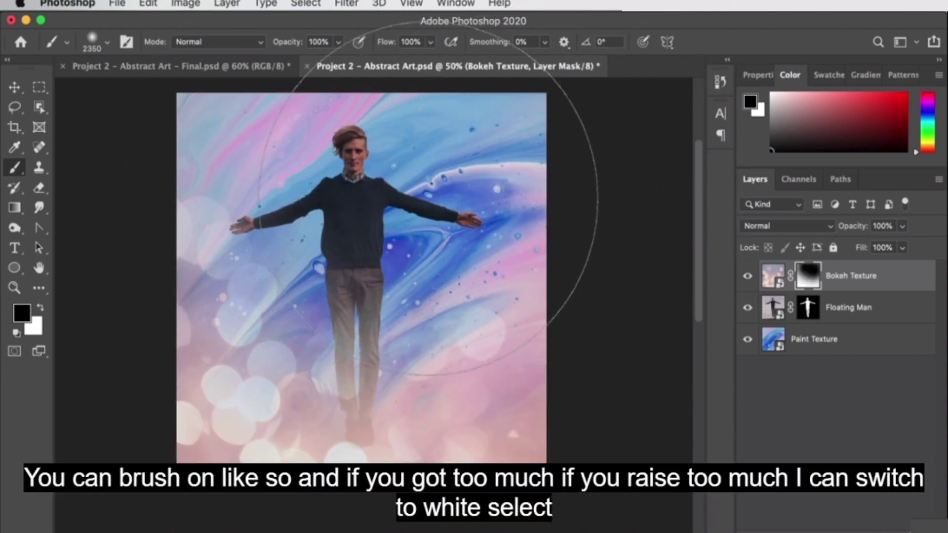
Refine the Bokeh Texture mask with a 1625 px brush, alternating white and black to restore bokeh at the lower left and blend the lower right.
key(x)
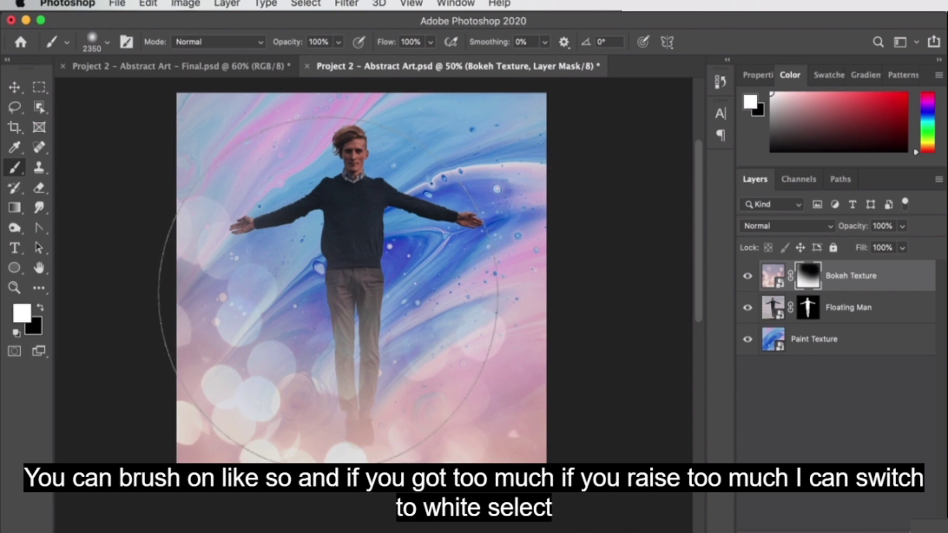
drag(377, 289, 275, 303)
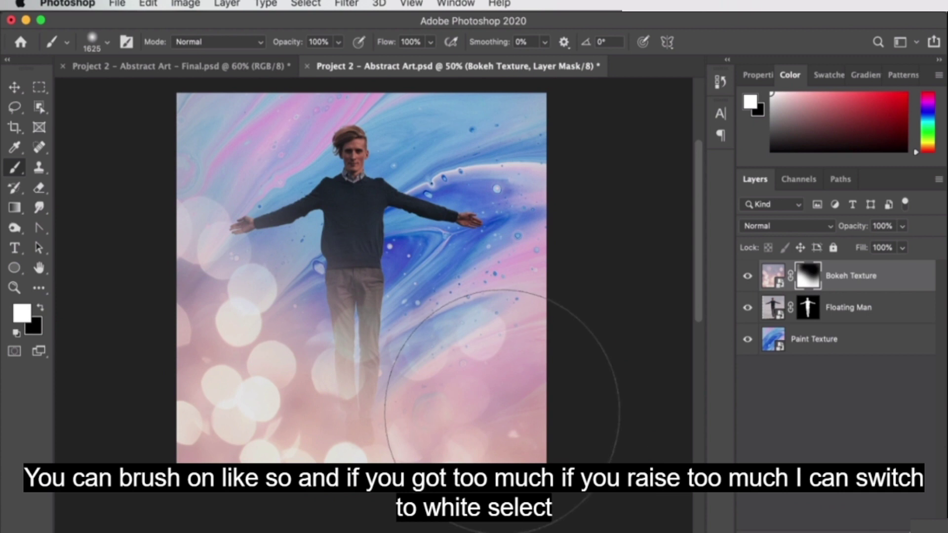
key(x)
drag(491, 307, 549, 295)
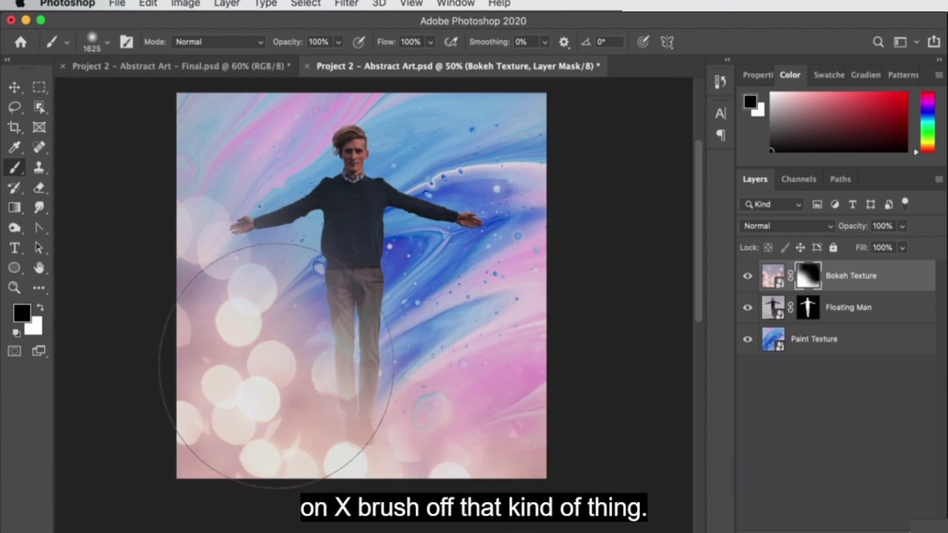
key(x)
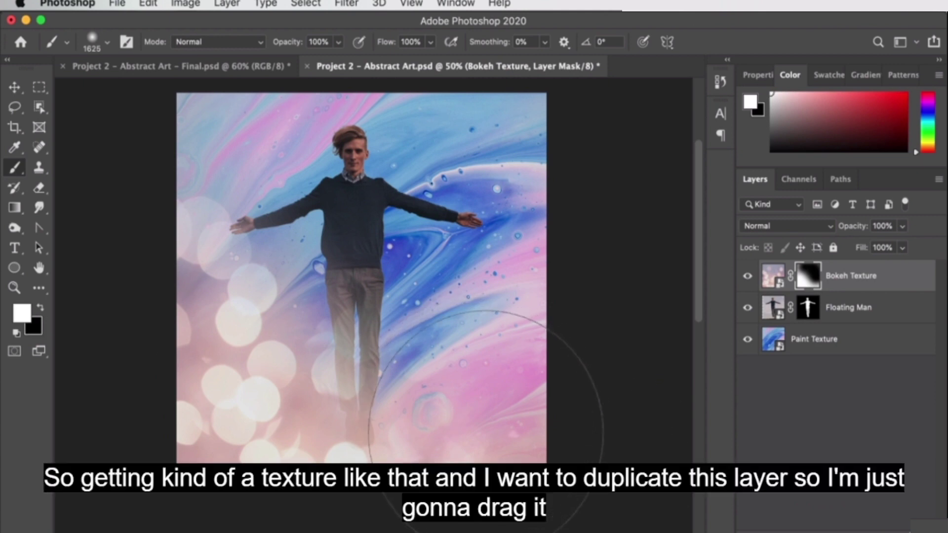
drag(444, 385, 535, 425)
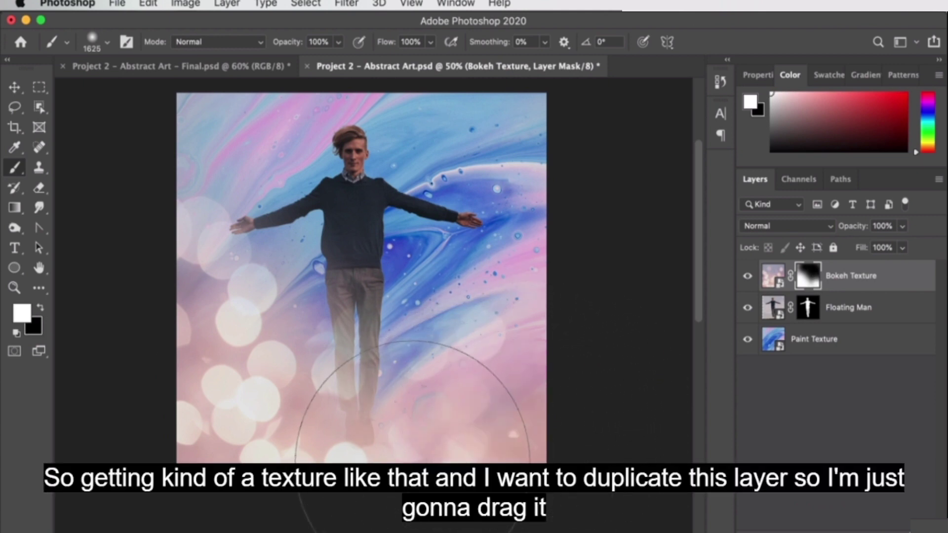
Duplicate the masked Bokeh Texture layer.
key(v)
mouse_move(419, 249)
mouse_down()
mouse_move(423, 291)
mouse_move(429, 265)
mouse_up()
drag(873, 288, 902, 529)
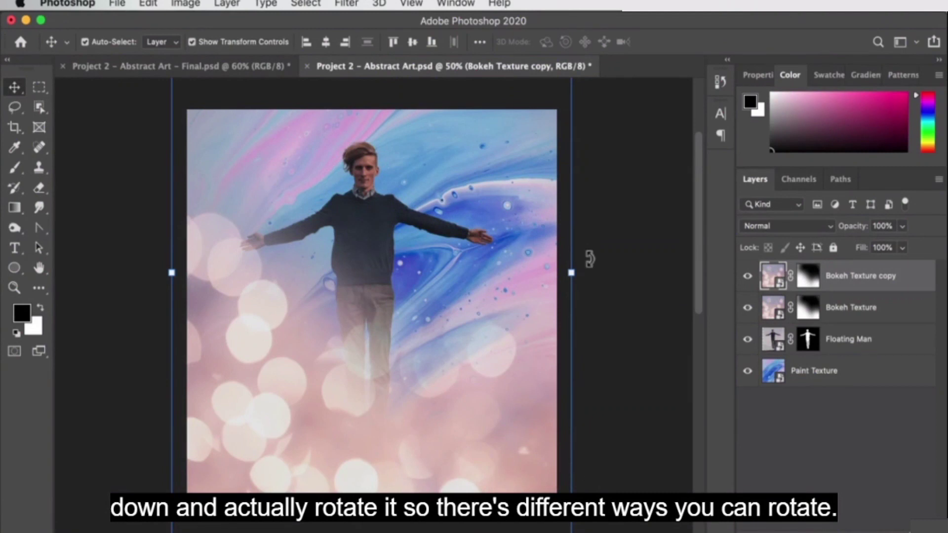
Try rotating the Bokeh Texture copy freehand around its centre, and undo the rotations.
drag(589, 258, 306, 479)
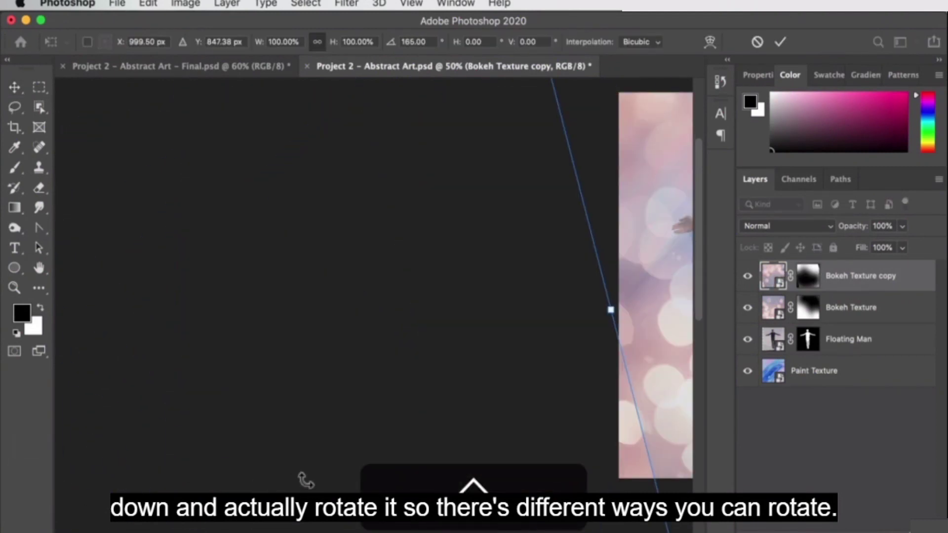
key(super+z)
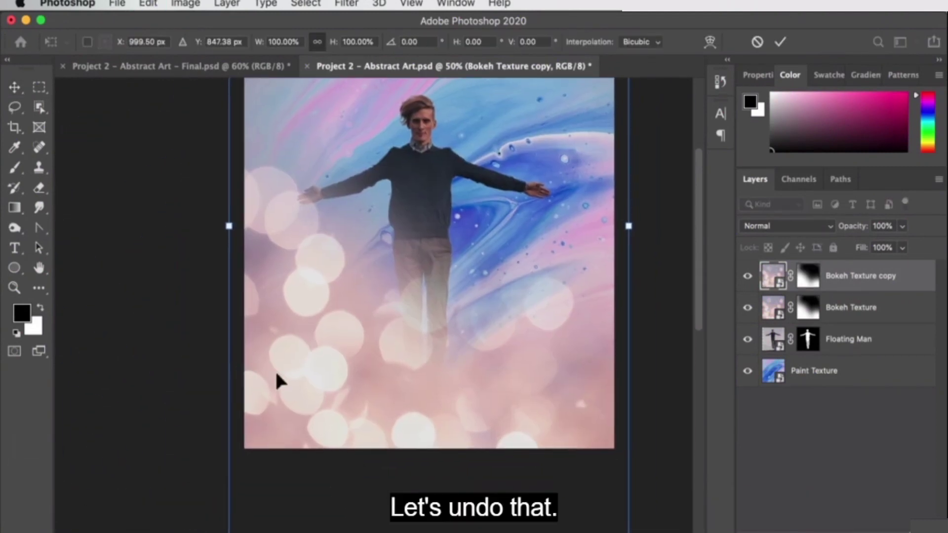
key(alt)
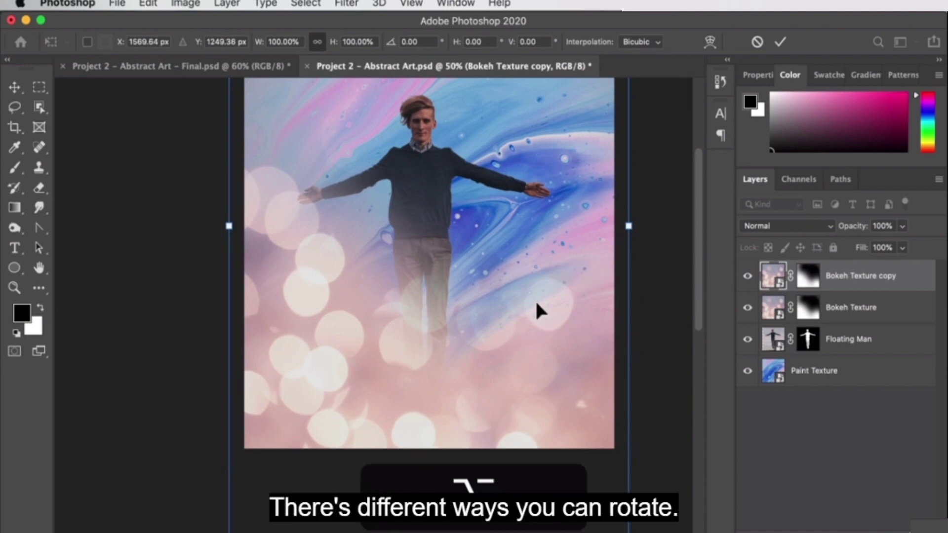
key(z)
alt+click(481, 287)
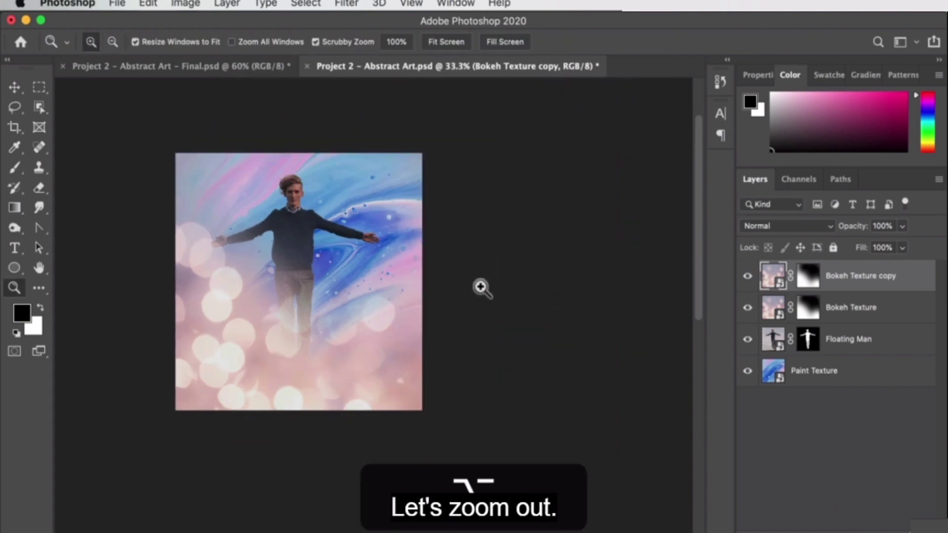
key(v)
drag(333, 275, 414, 302)
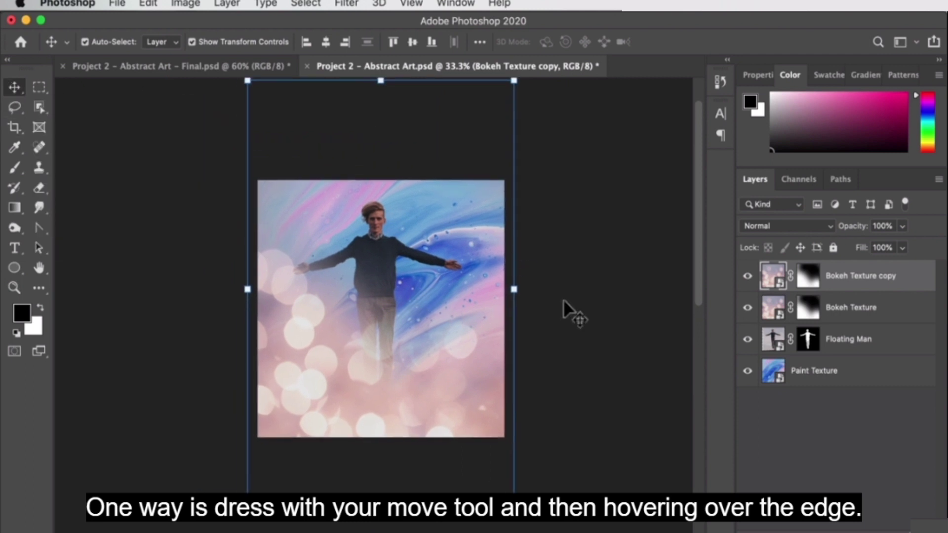
drag(528, 285, 284, 413)
drag(516, 245, 208, 277)
key(super+z)
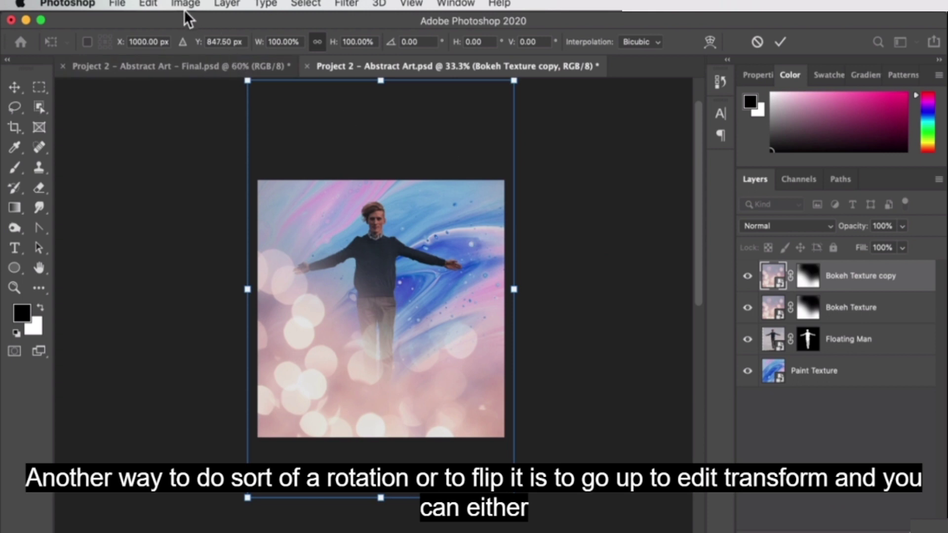
Try flipping the Bokeh Texture copy vertically and horizontally, and undo both flips.
click(146, 4)
mouse_move(218, 362)
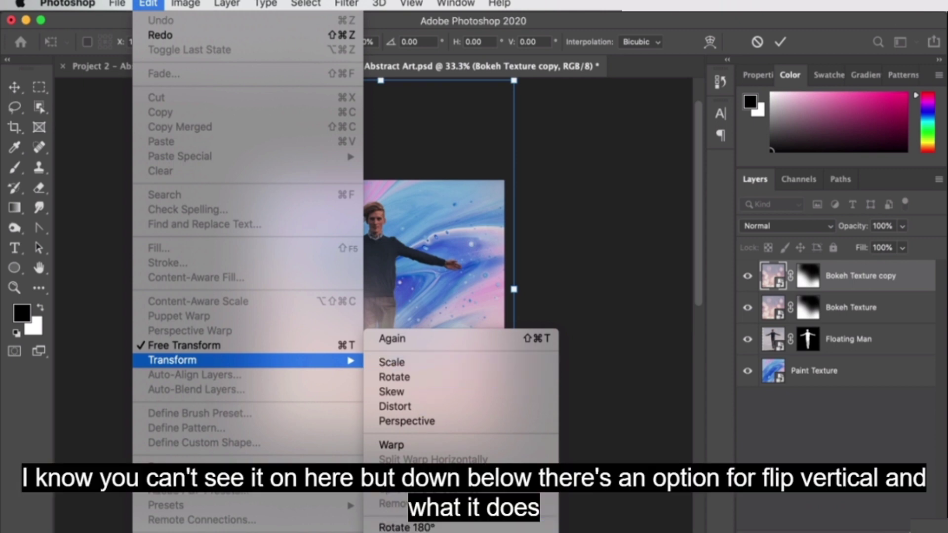
click(547, 531)
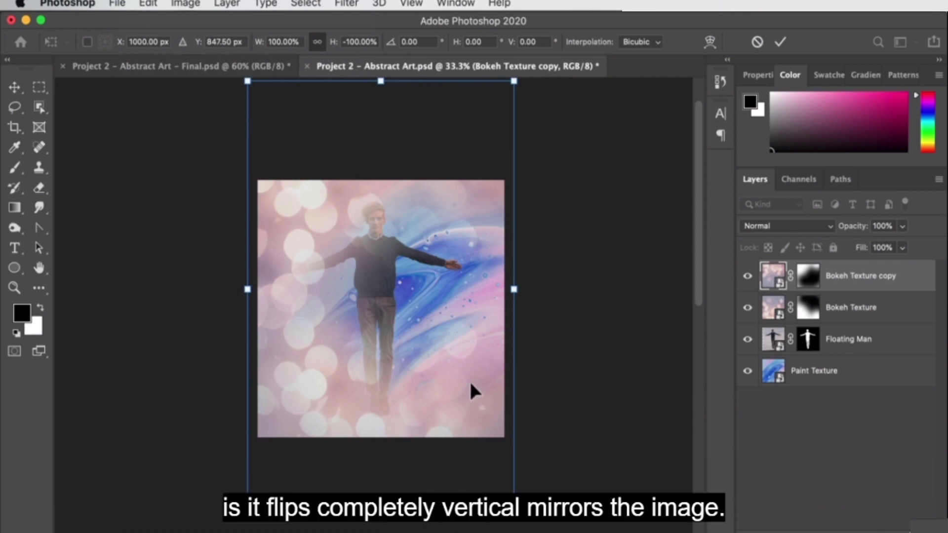
click(196, 4)
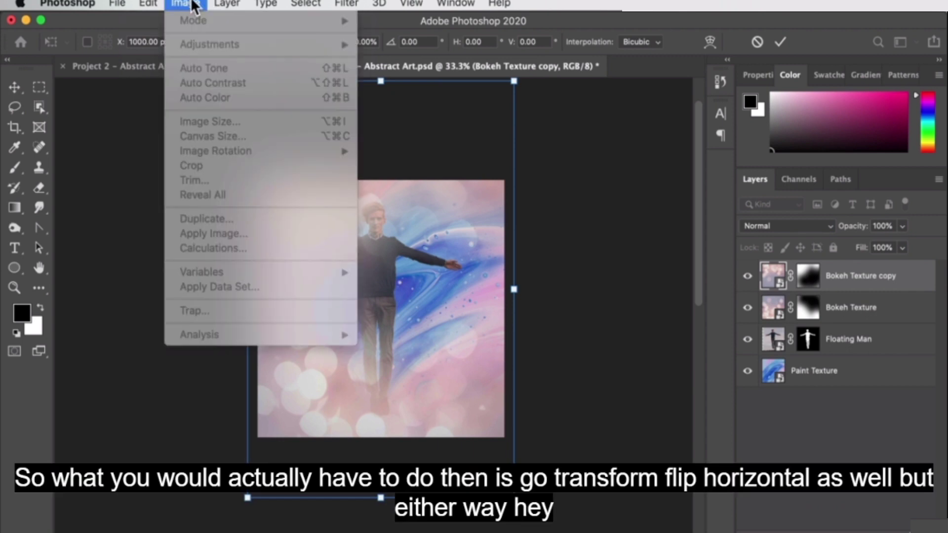
mouse_move(148, 4)
mouse_move(316, 360)
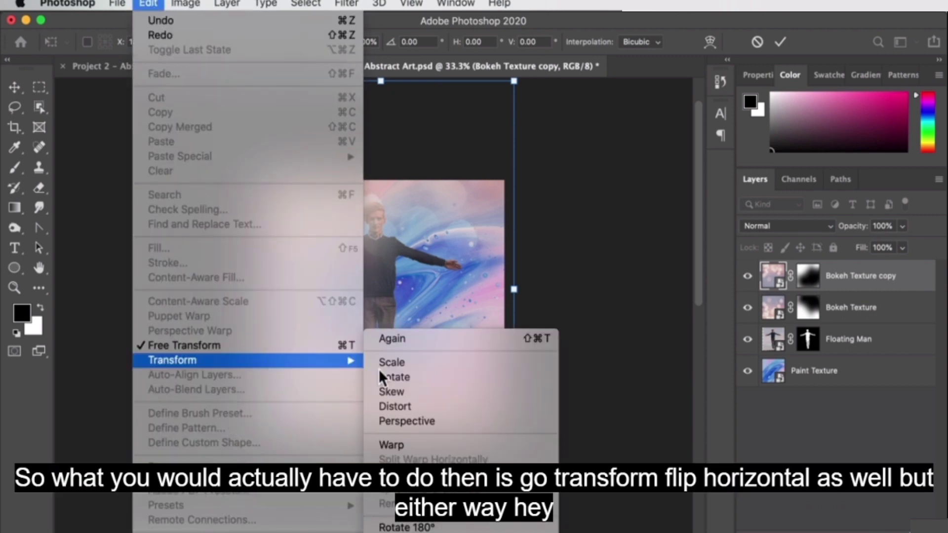
click(406, 527)
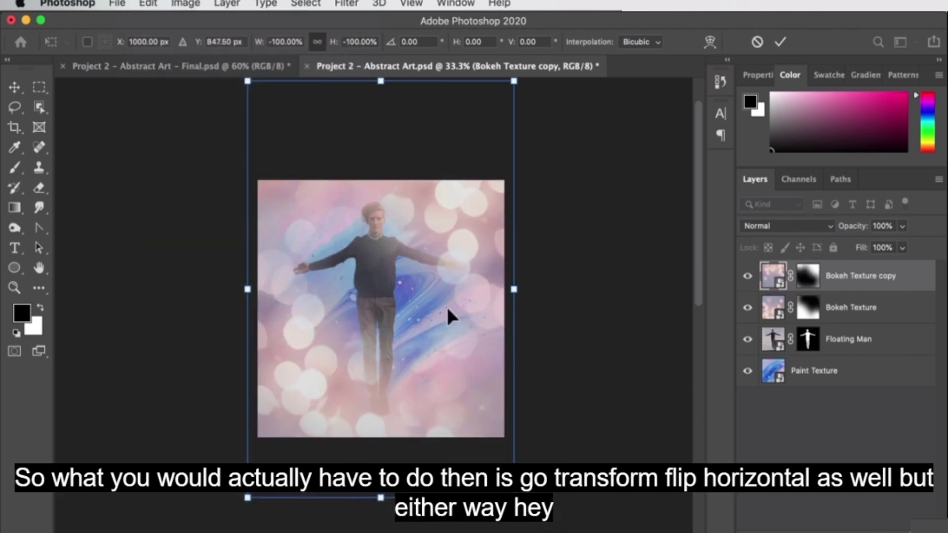
key(super+z)
key(super+z)
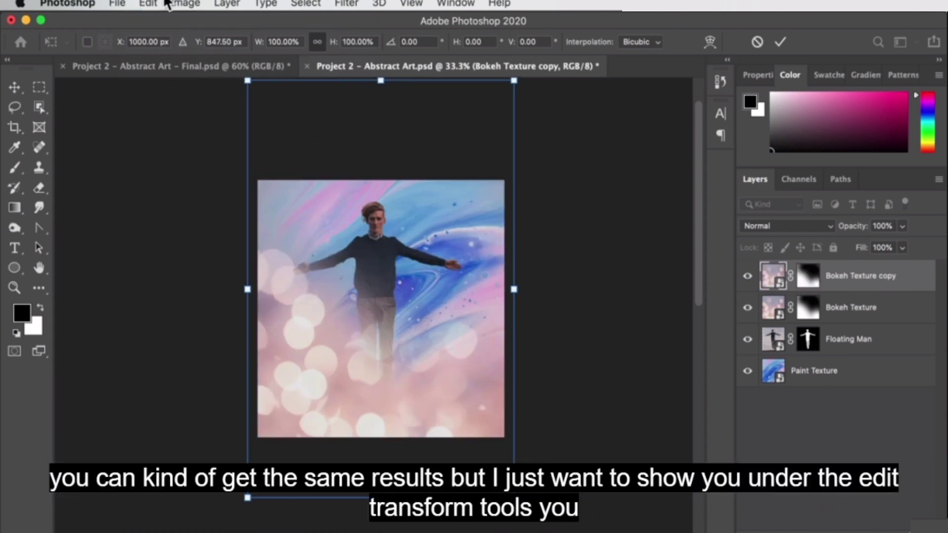
Turn the Bokeh Texture copy upside down by flipping it both horizontally and vertically, giving -100% width and height.
click(148, 4)
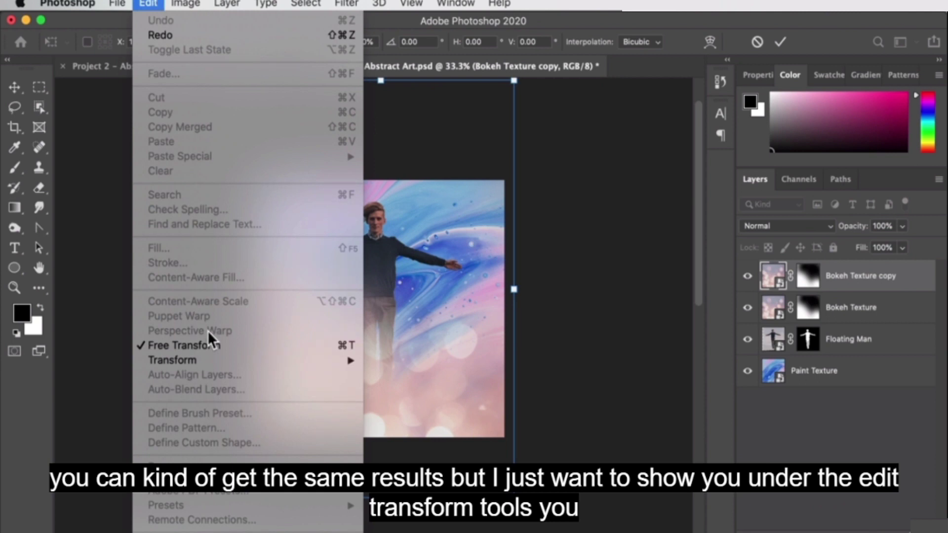
mouse_move(249, 362)
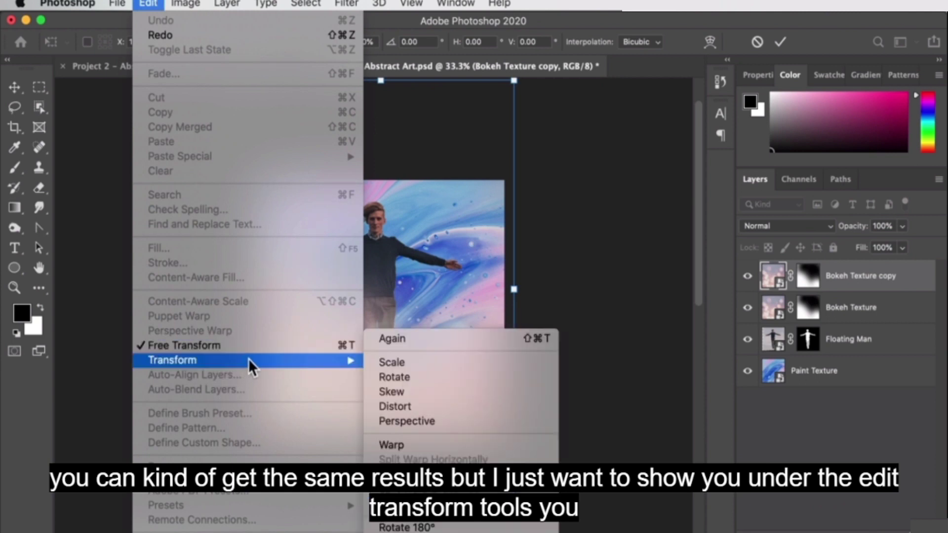
click(498, 375)
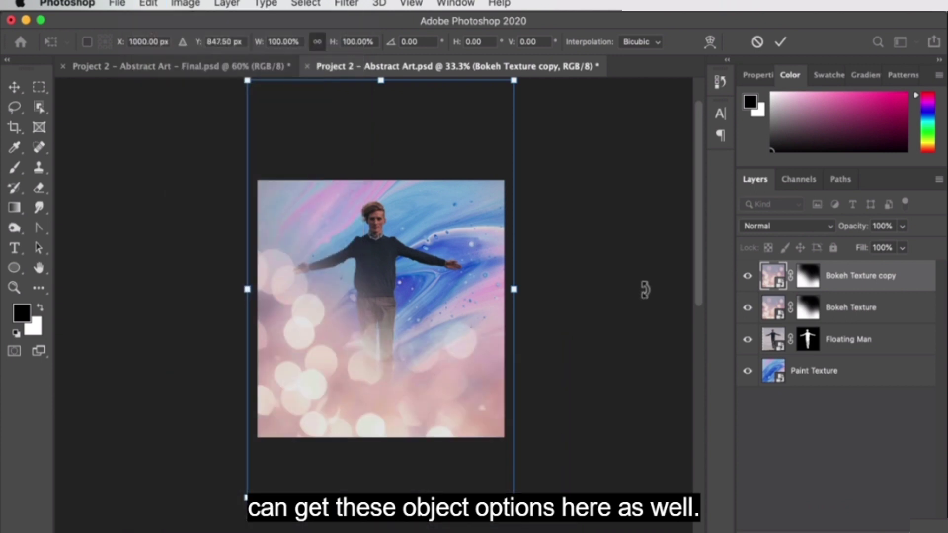
drag(533, 192, 94, 306)
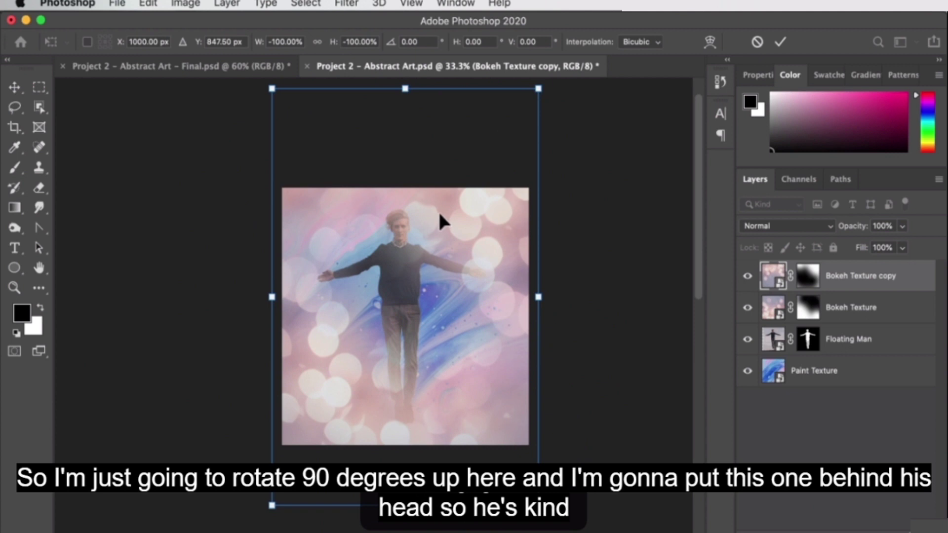
Place the Bokeh Texture copy layer directly beneath the Floating Man layer and shift the texture slightly upward on the canvas.
drag(883, 279, 871, 359)
click(637, 249)
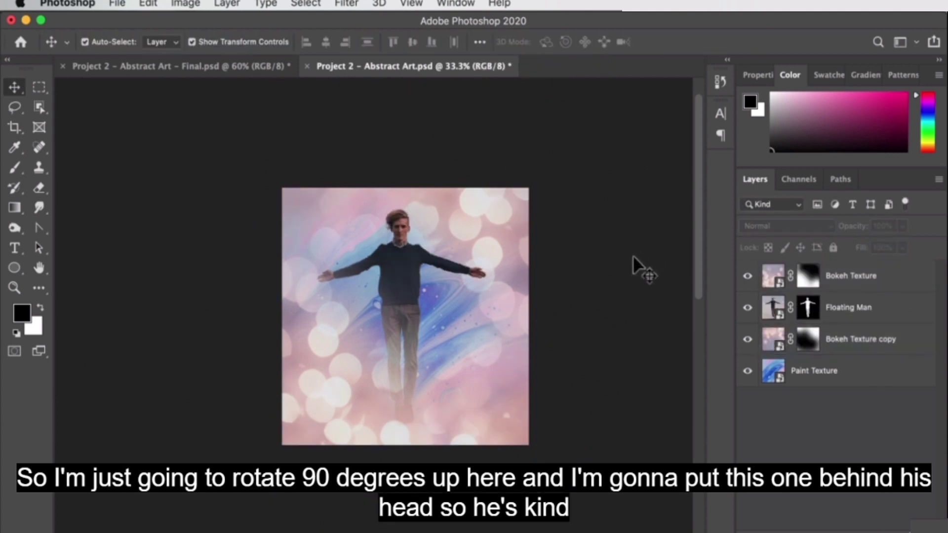
drag(472, 202, 503, 213)
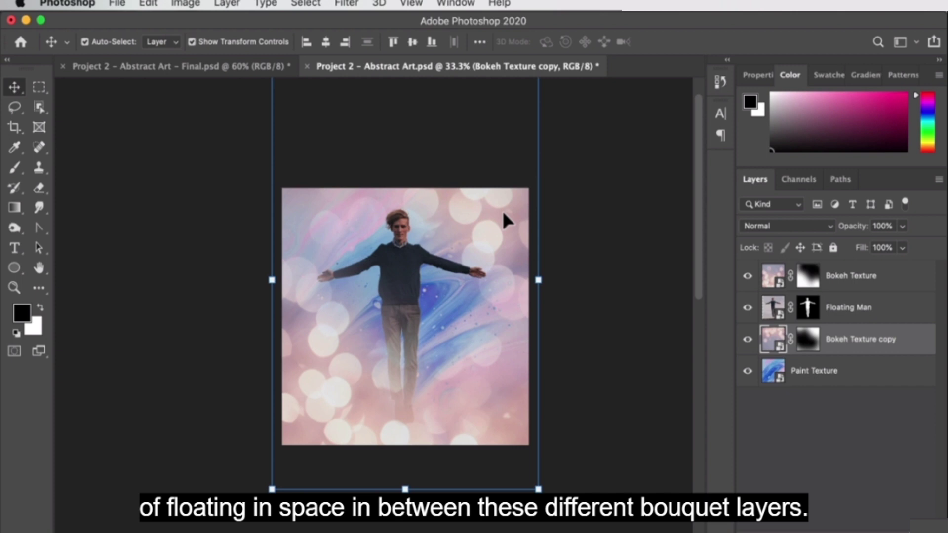
Paint black on the Bokeh Texture copy's mask with the 1625 px brush to reveal more paint texture at the artwork's upper left.
click(807, 339)
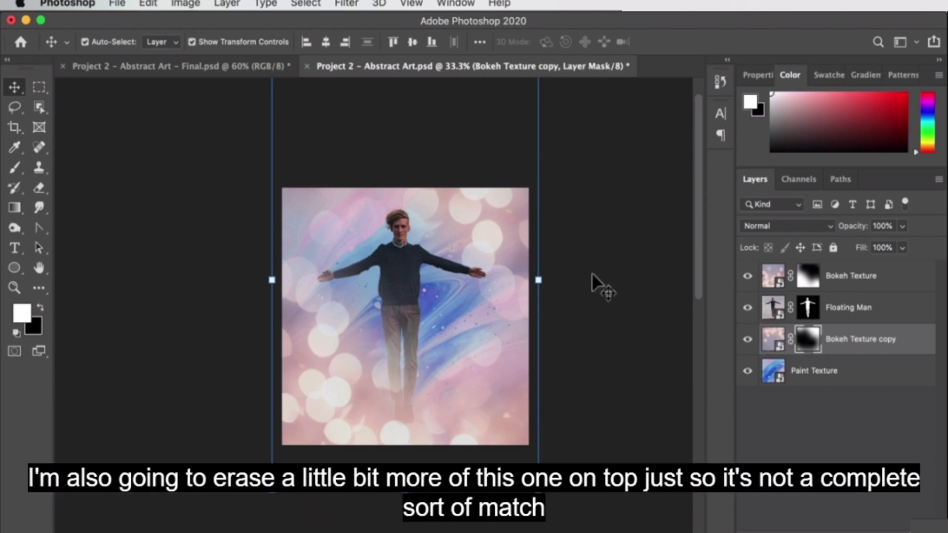
key(b)
mouse_move(476, 275)
mouse_down()
mouse_move(444, 306)
mouse_move(504, 326)
mouse_up()
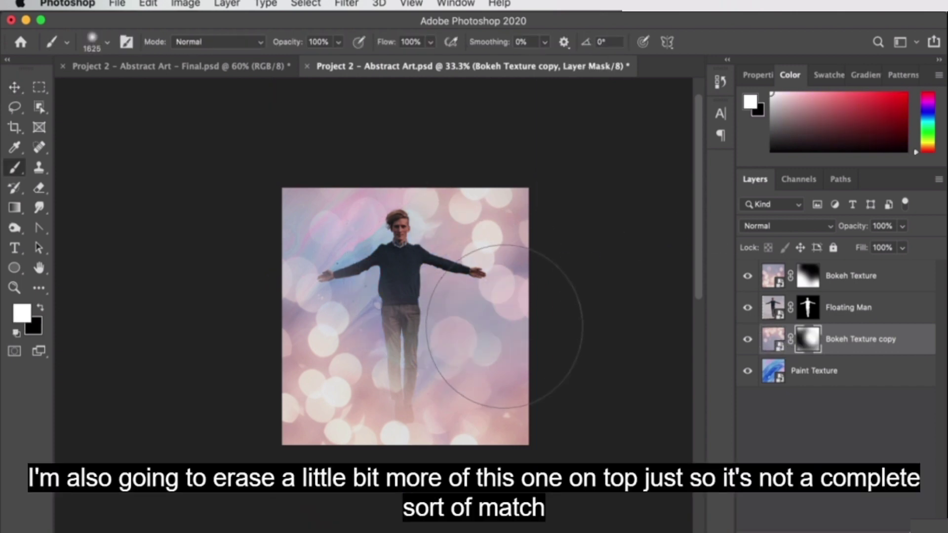
key(super+z)
key(x)
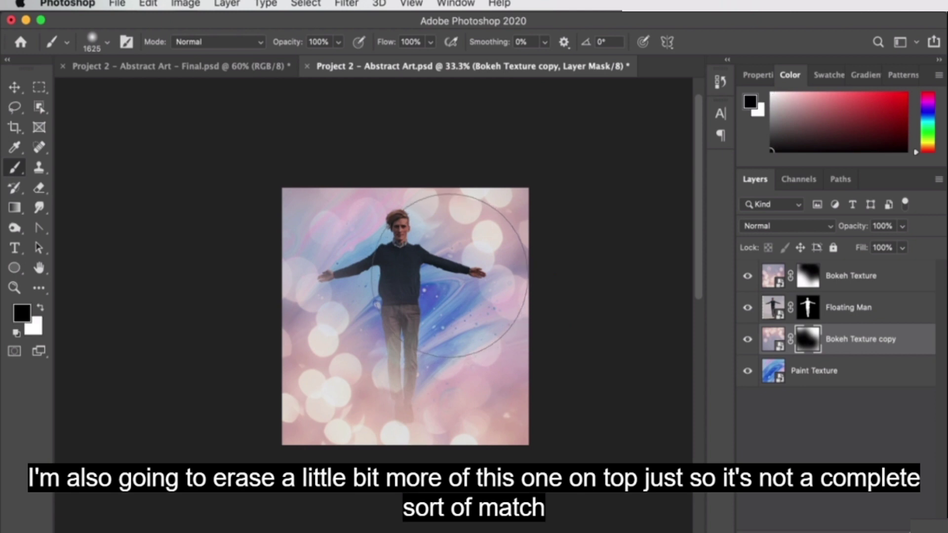
drag(449, 274, 454, 274)
key(super+z)
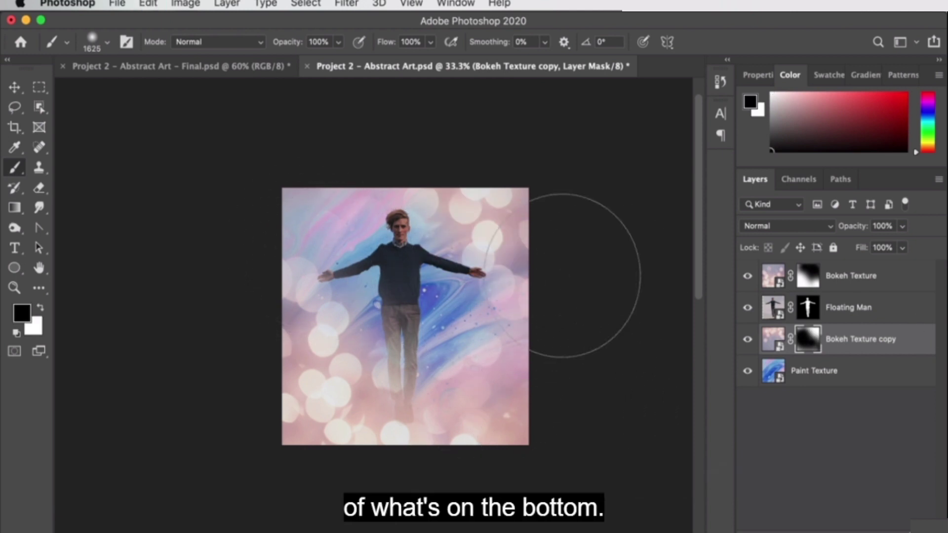
Set the opacity of both the Bokeh Texture layer and the Bokeh Texture copy layer to 75%.
key(v)
click(174, 144)
key(super+0)
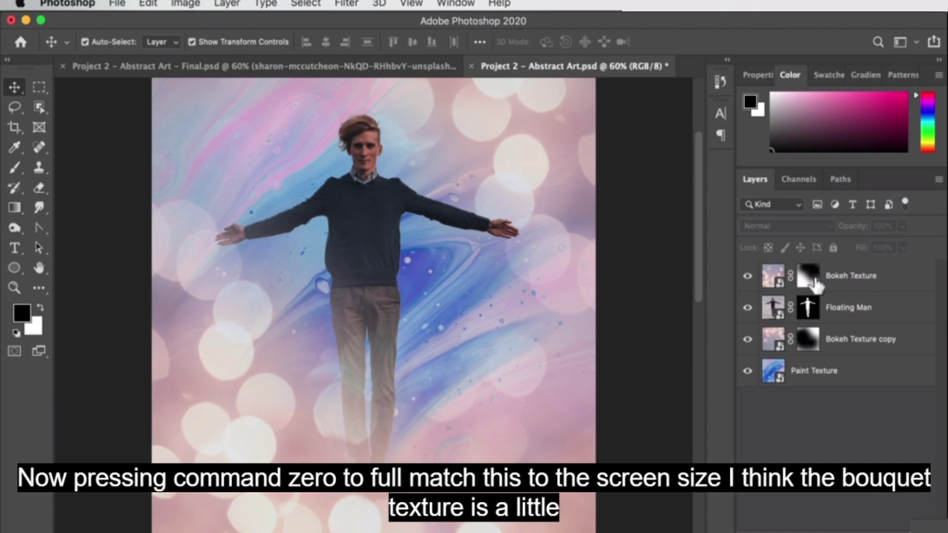
click(903, 290)
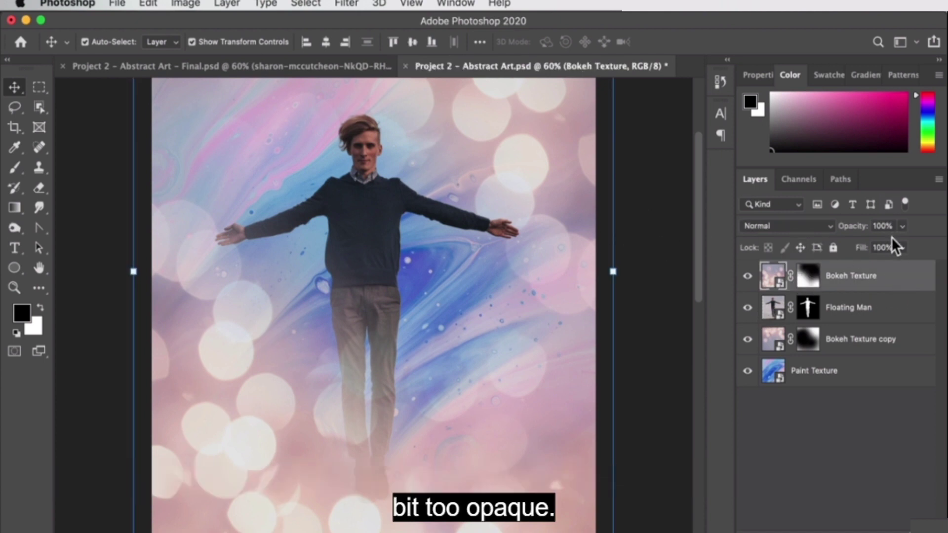
text(75)
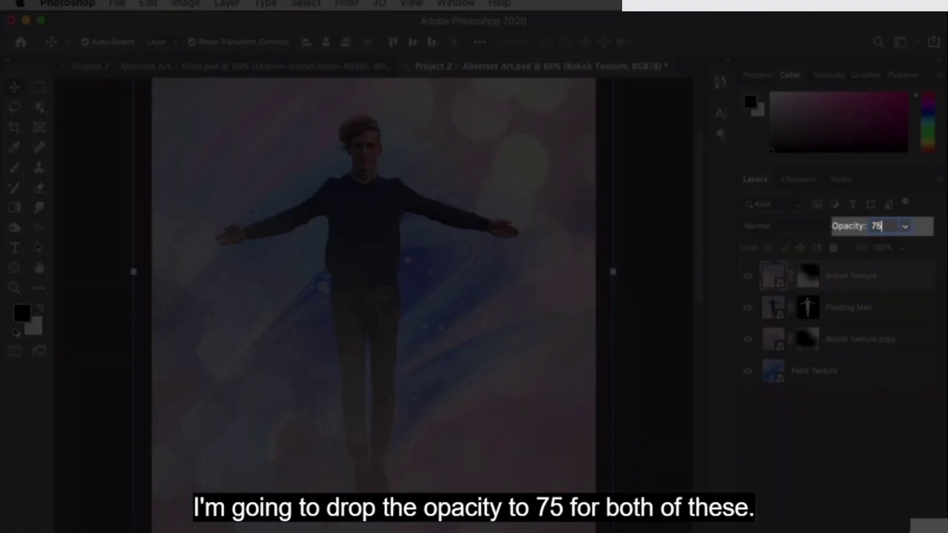
key(Return)
click(829, 340)
click(880, 226)
text(75)
key(Return)
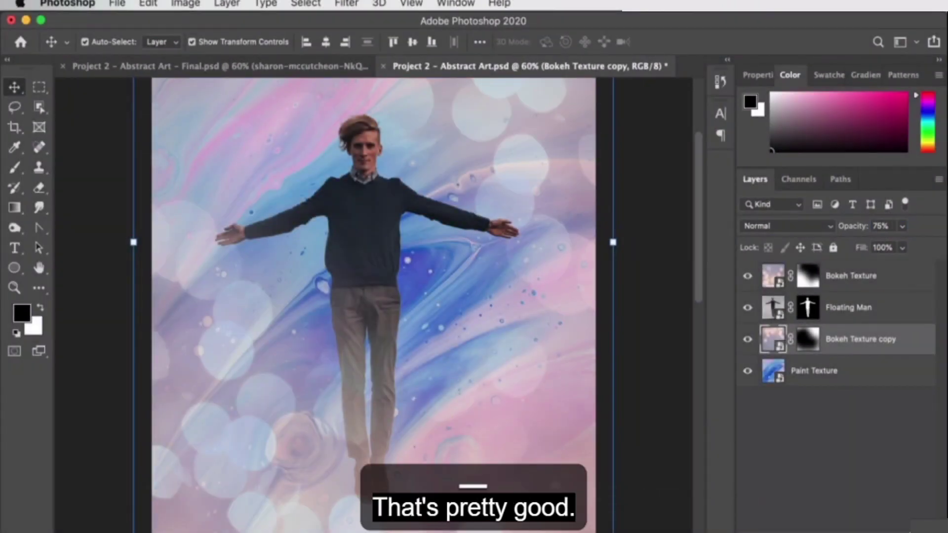
Activate the Ellipse tool in Shape mode and set its stroke to no color.
click(618, 216)
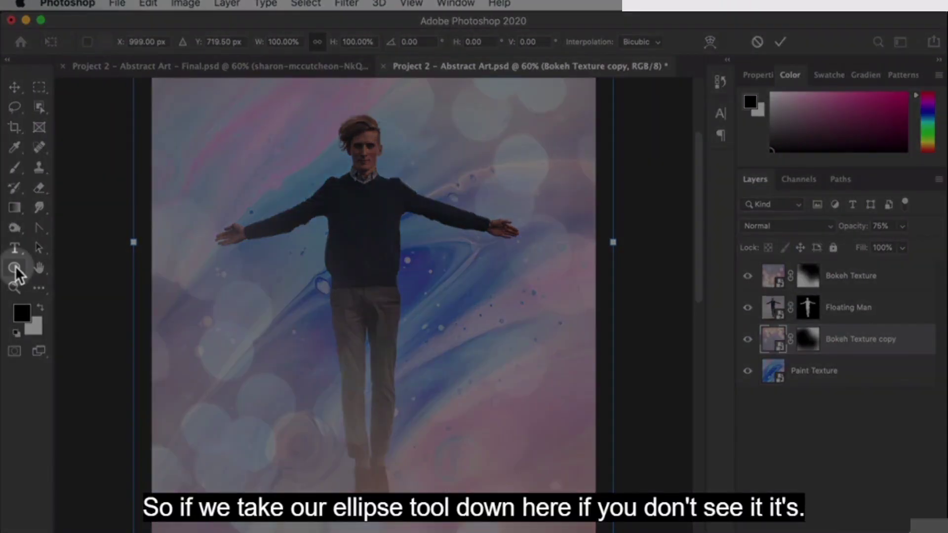
click(15, 269)
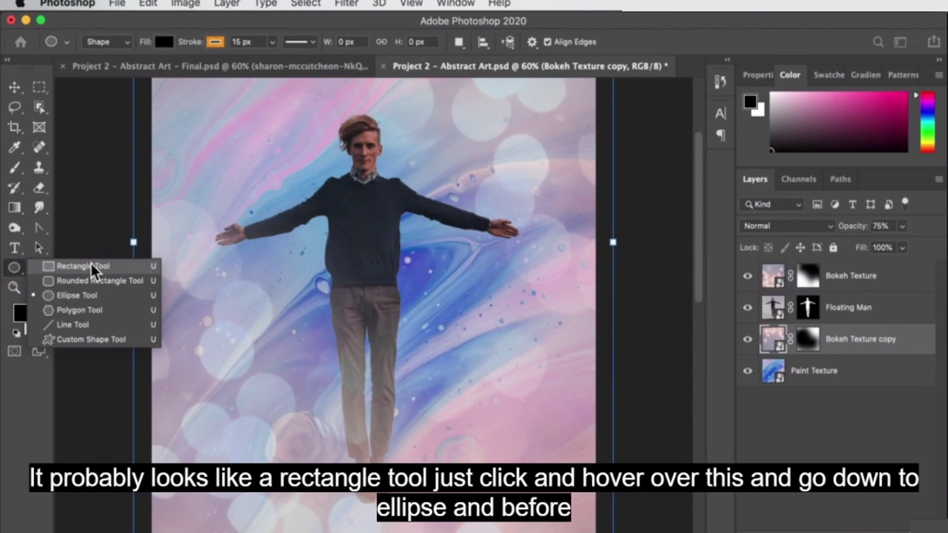
click(14, 269)
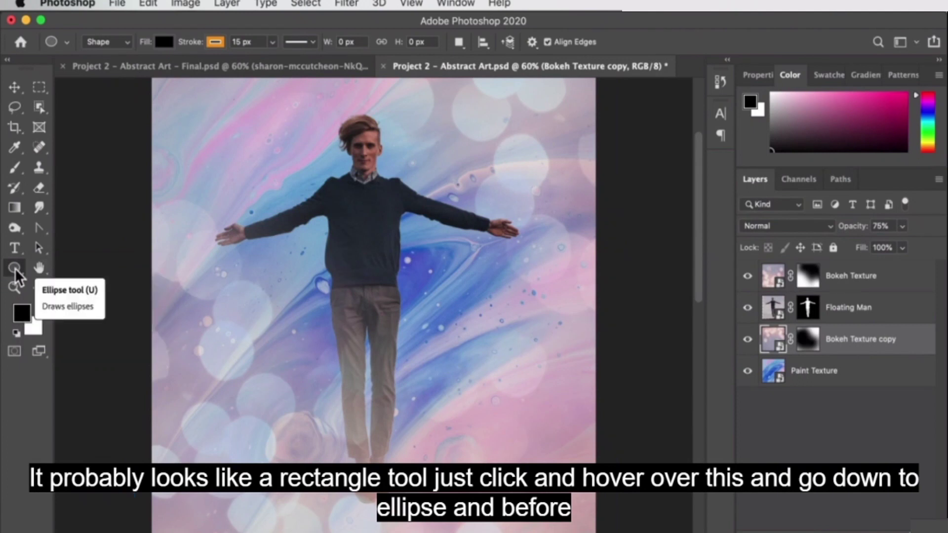
click(17, 276)
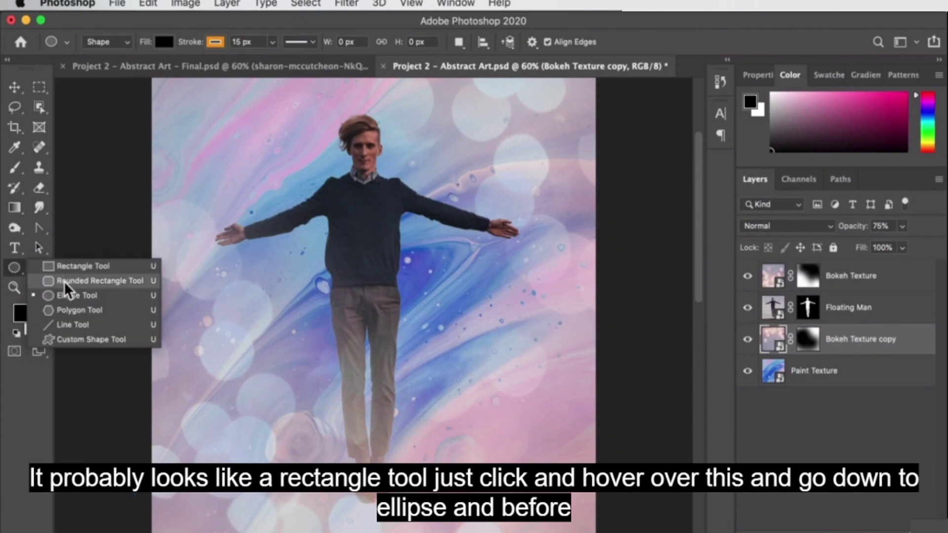
click(69, 296)
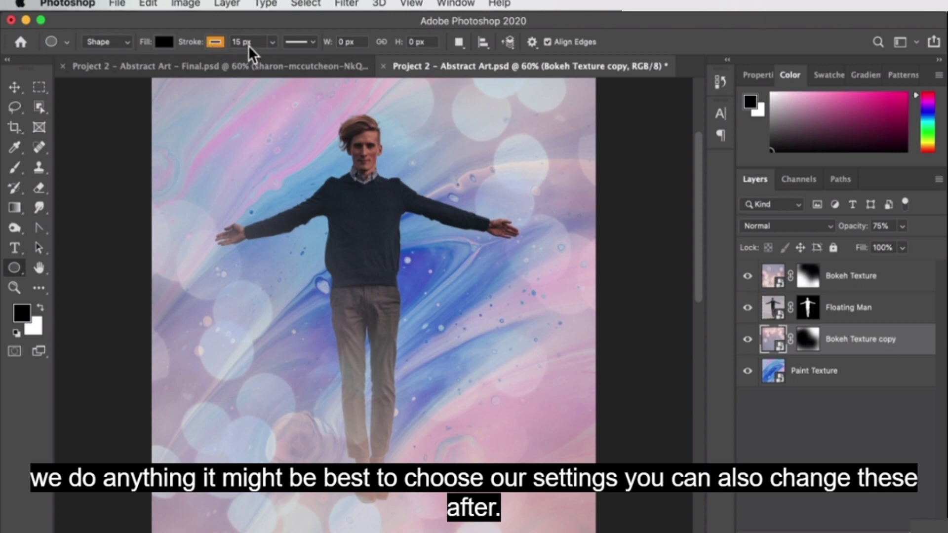
click(205, 44)
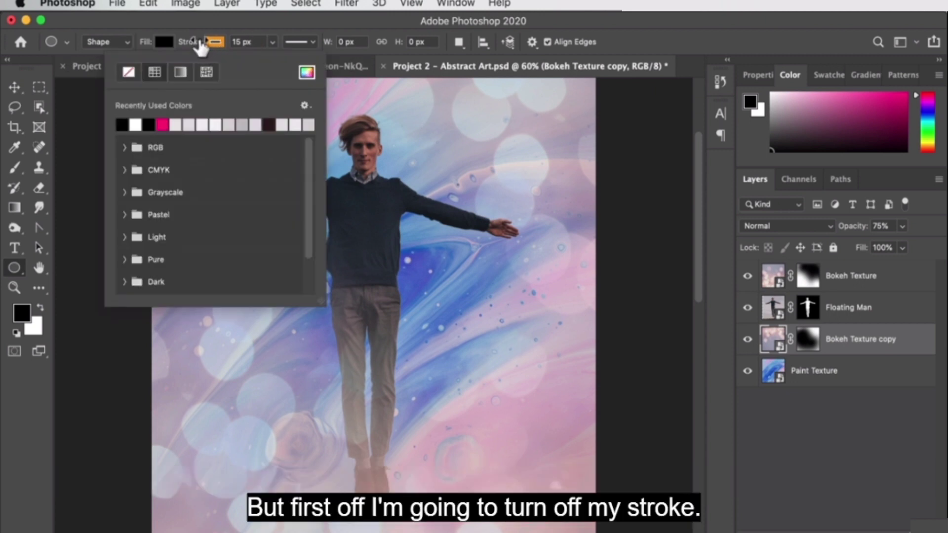
click(186, 43)
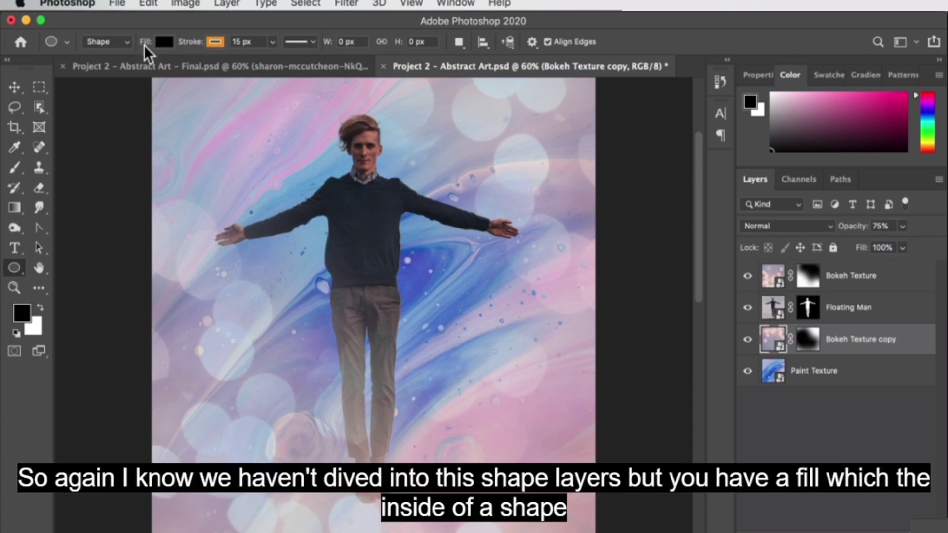
click(212, 42)
click(202, 43)
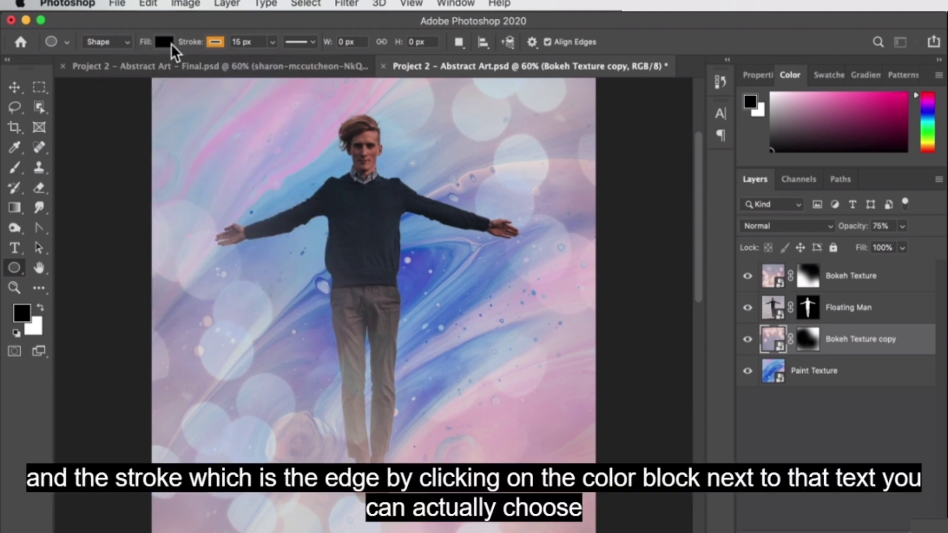
click(209, 43)
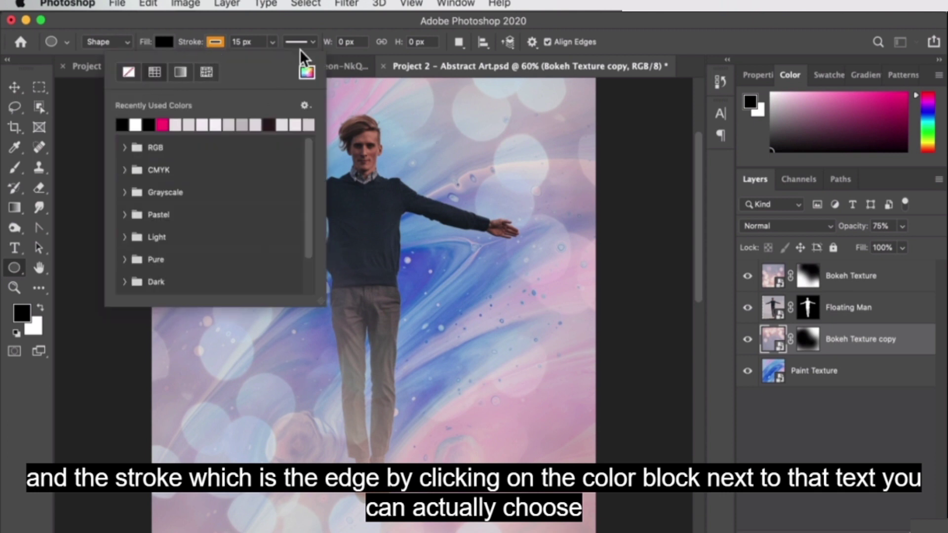
click(127, 72)
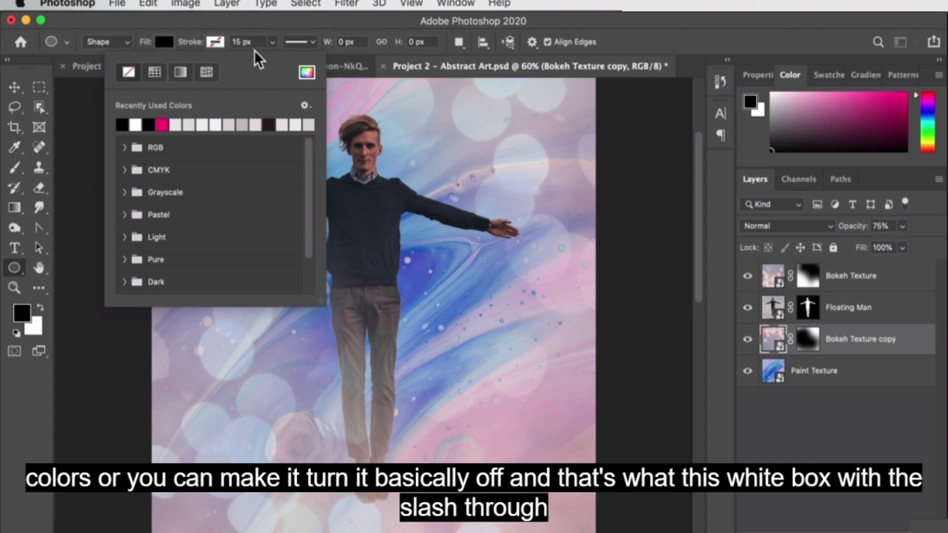
click(244, 40)
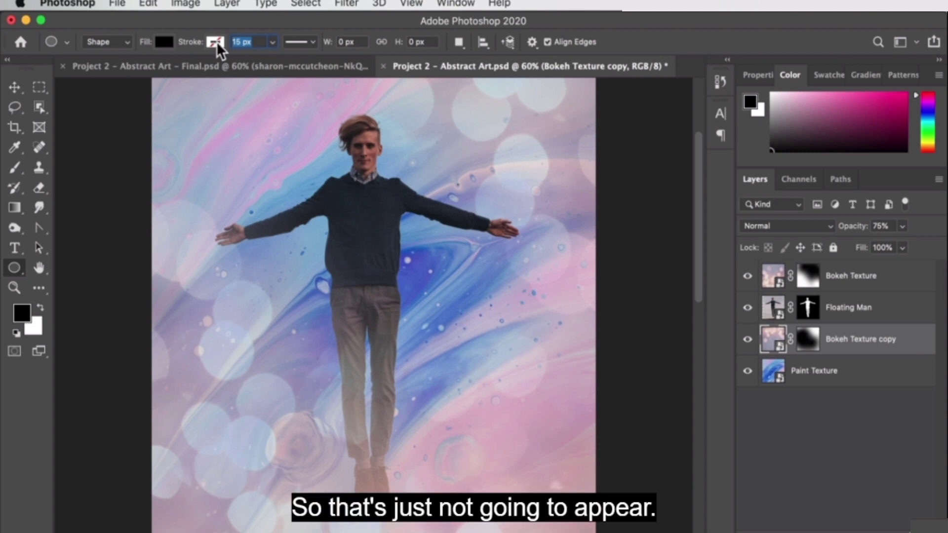
Set the ellipse fill to the blue #557dd1, sampled from the paint swirl beneath the man's outstretched arm beside his torso.
click(163, 43)
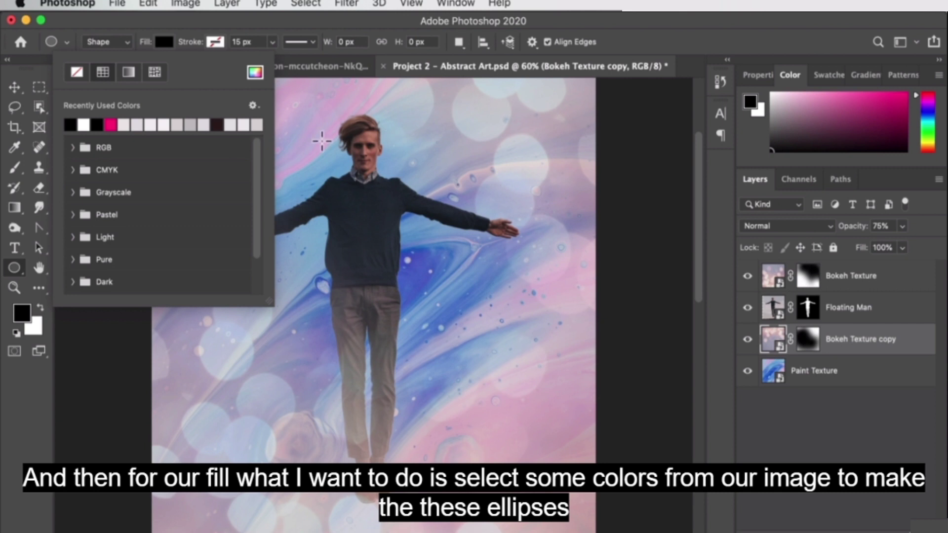
click(255, 74)
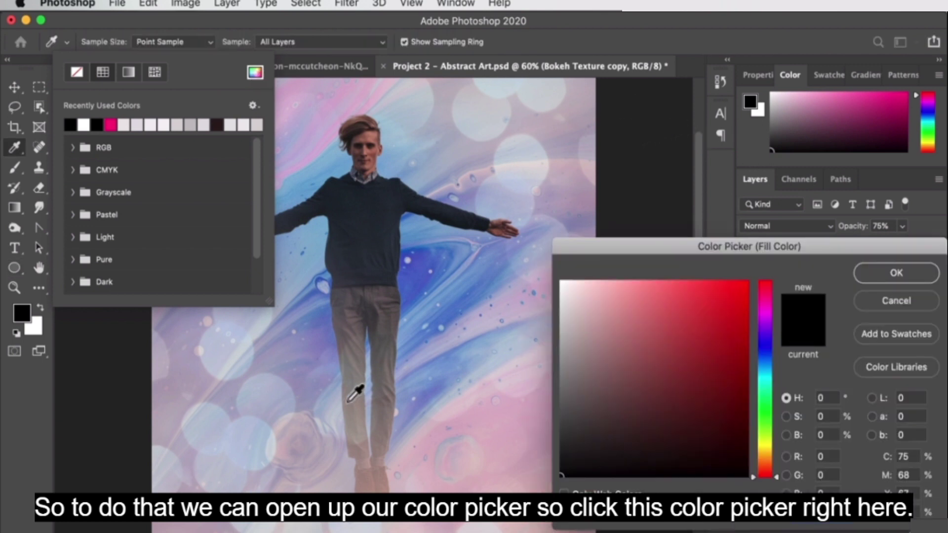
mouse_move(626, 436)
mouse_down()
mouse_move(730, 309)
mouse_move(711, 346)
mouse_move(674, 307)
mouse_move(696, 306)
mouse_move(729, 394)
mouse_move(554, 382)
mouse_move(746, 281)
mouse_move(729, 363)
mouse_move(677, 421)
mouse_move(687, 353)
mouse_up()
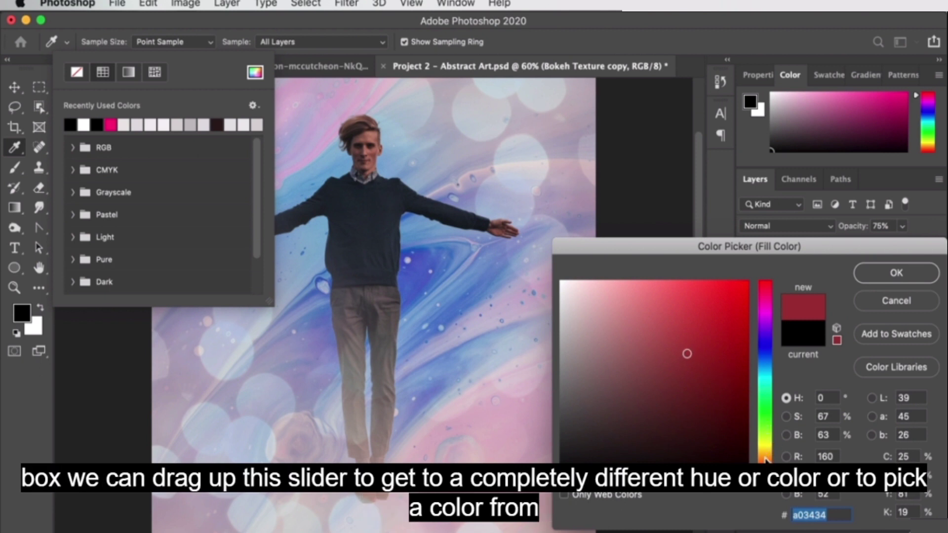
mouse_move(765, 459)
mouse_down()
mouse_move(762, 300)
mouse_move(766, 384)
mouse_up()
mouse_move(707, 336)
mouse_down()
mouse_move(661, 332)
mouse_move(726, 363)
mouse_up()
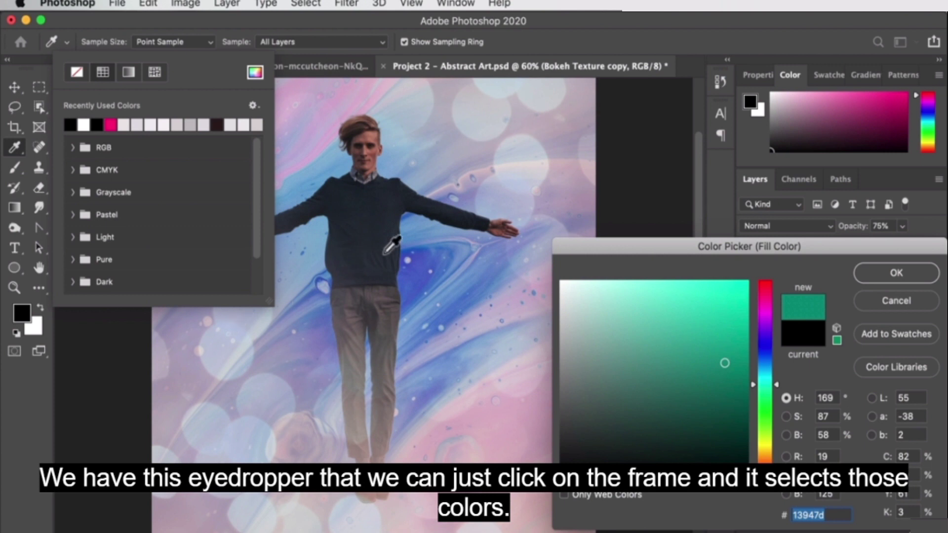
click(431, 253)
click(467, 244)
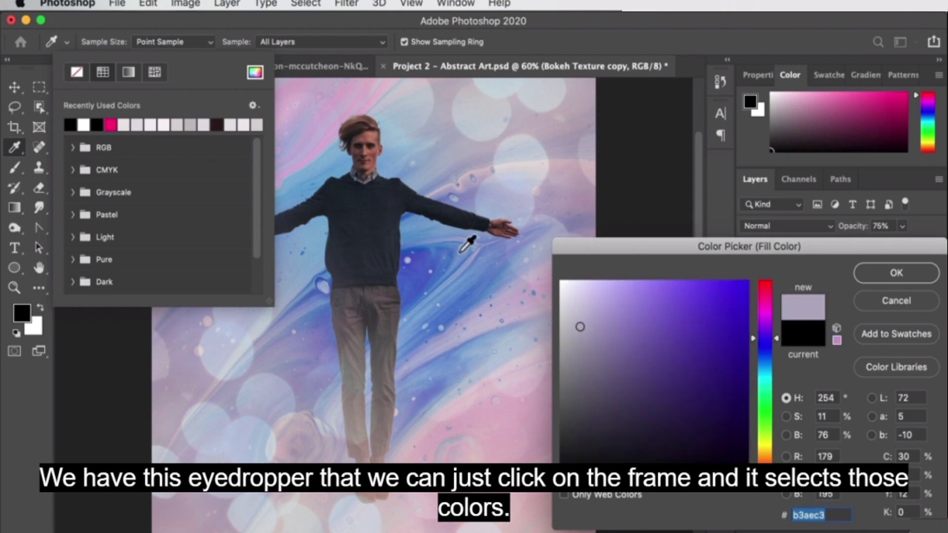
click(449, 308)
click(428, 256)
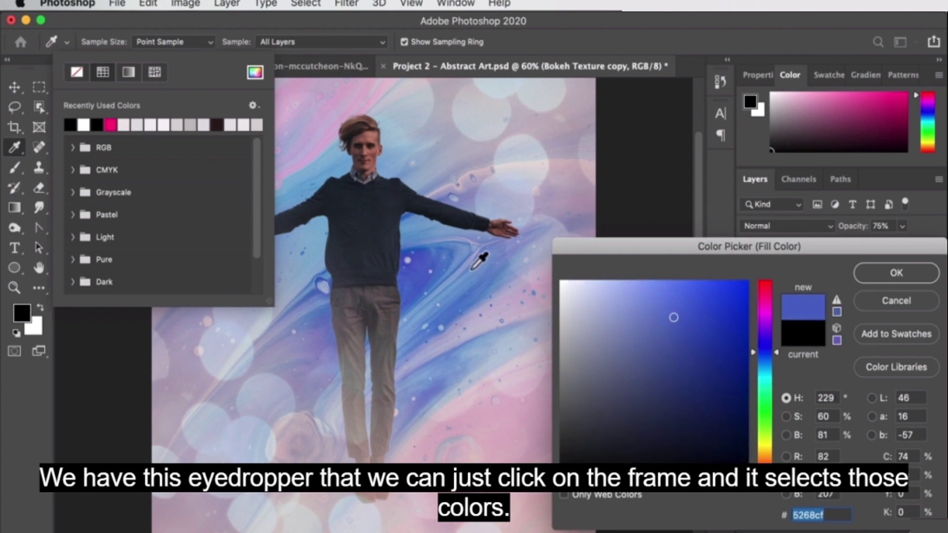
click(456, 251)
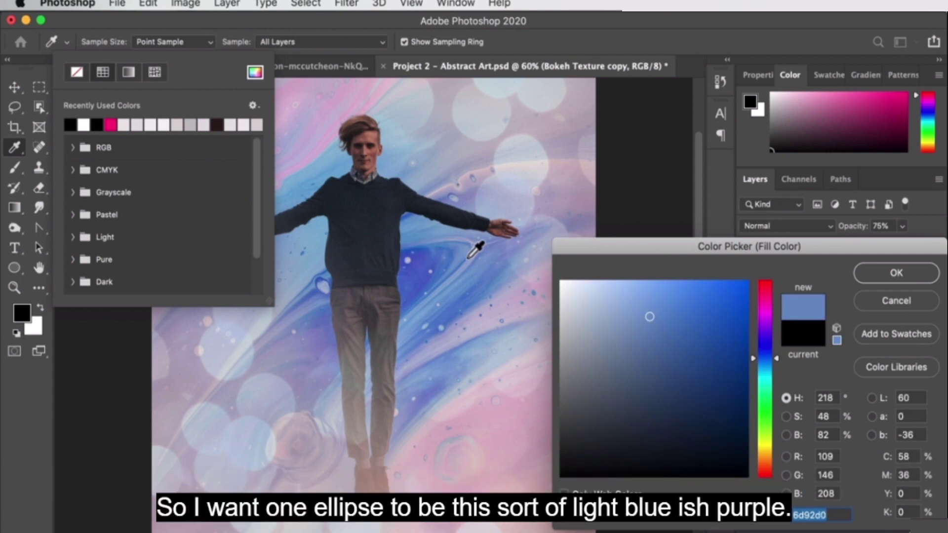
click(442, 262)
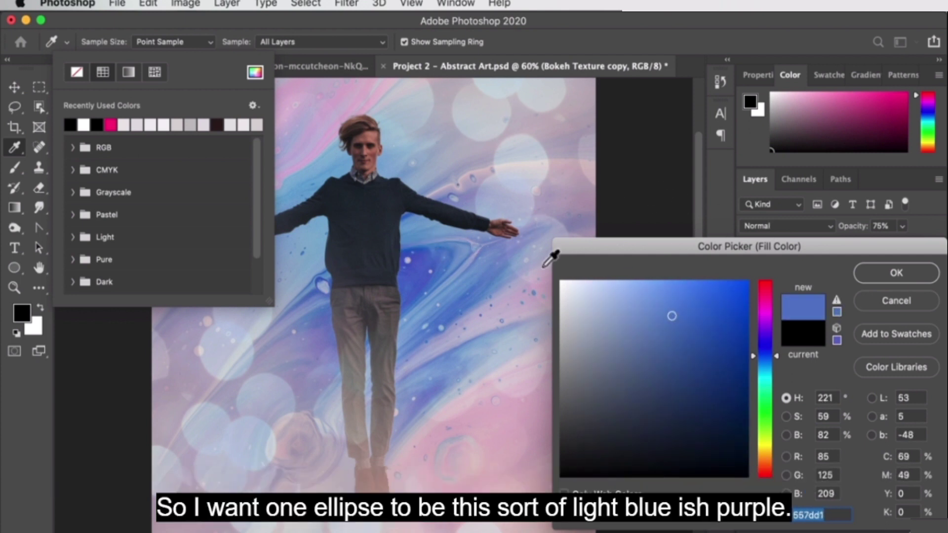
click(903, 274)
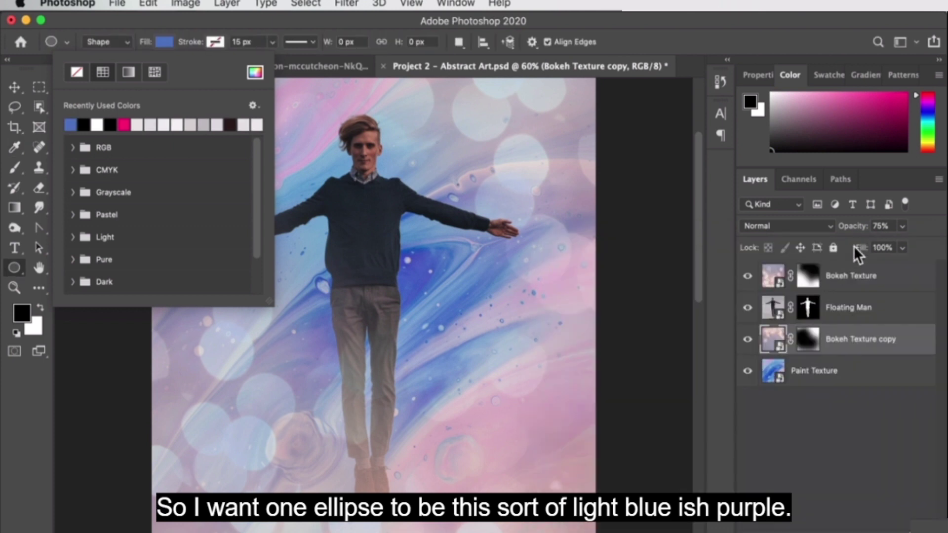
click(161, 44)
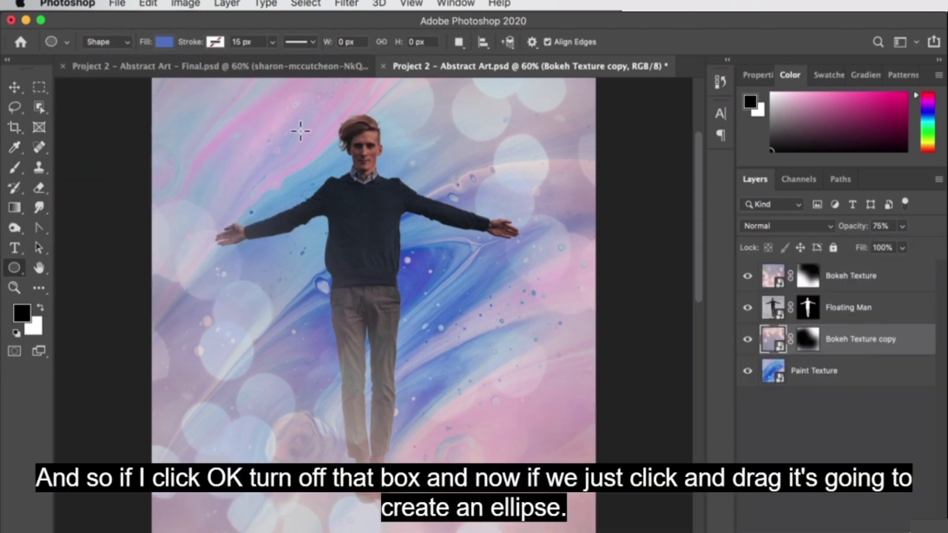
Draw a blue circle about 1264 px in diameter behind the man, shift it lower, and add a second blue circle.
drag(250, 104, 532, 393)
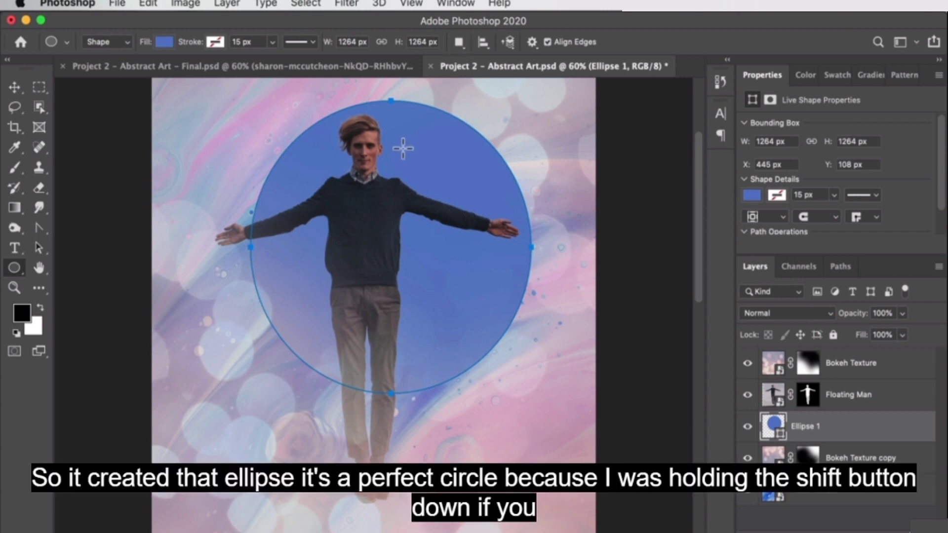
key(v)
drag(447, 183, 367, 276)
drag(316, 291, 576, 233)
key(ctrl+z)
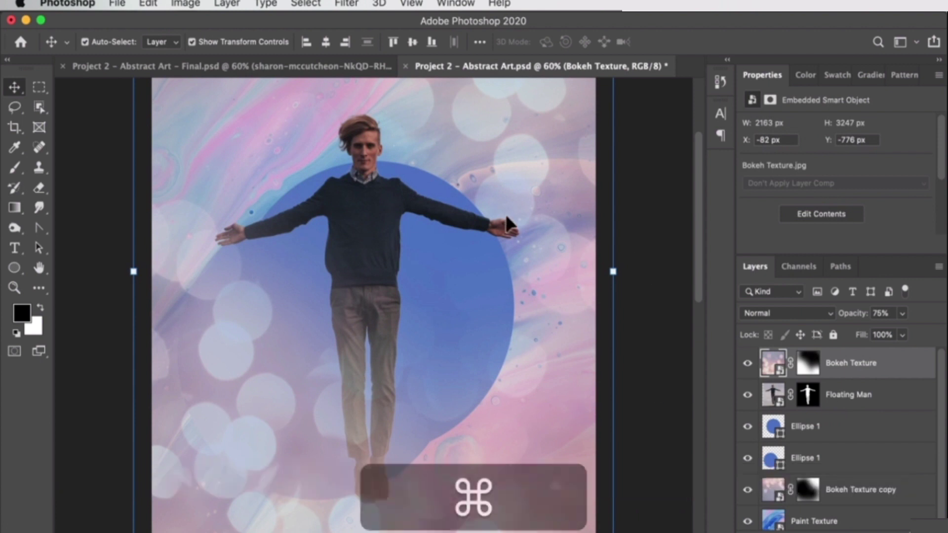
Lock the Bokeh Texture layer and the Floating Man layer.
click(834, 335)
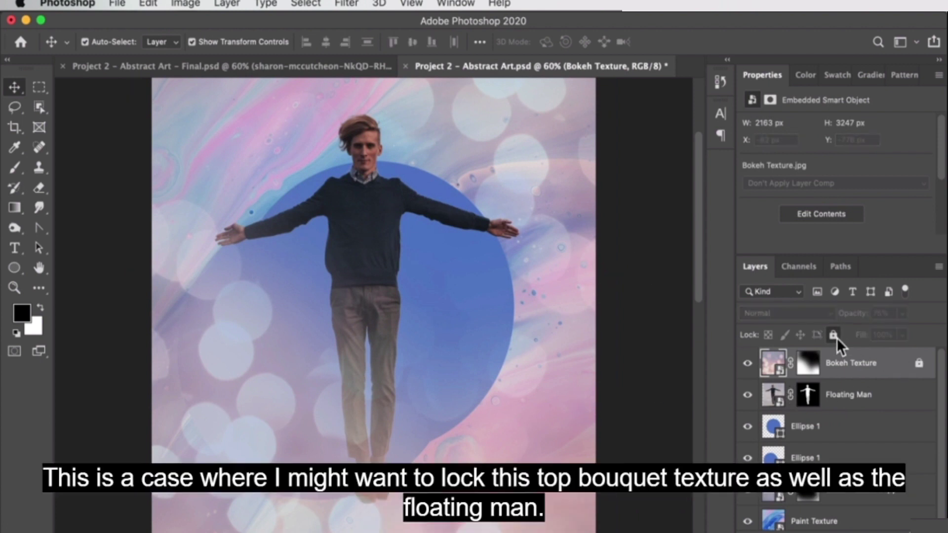
click(886, 389)
click(833, 335)
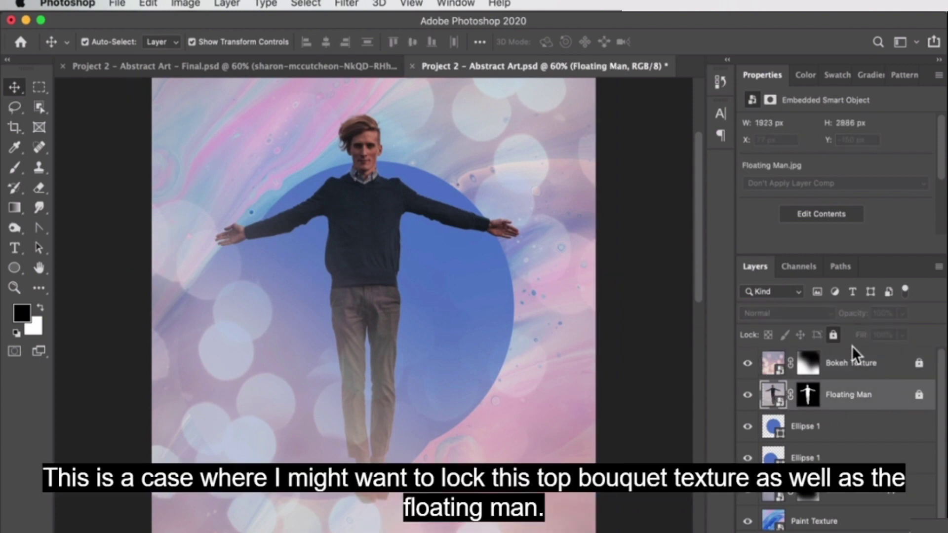
Move the larger blue circle toward the lower left, and scale the other to about 789 px behind the man's arm at the upper right.
drag(436, 185, 549, 260)
key(super+z)
drag(445, 340, 525, 306)
drag(597, 413, 481, 311)
drag(418, 266, 505, 274)
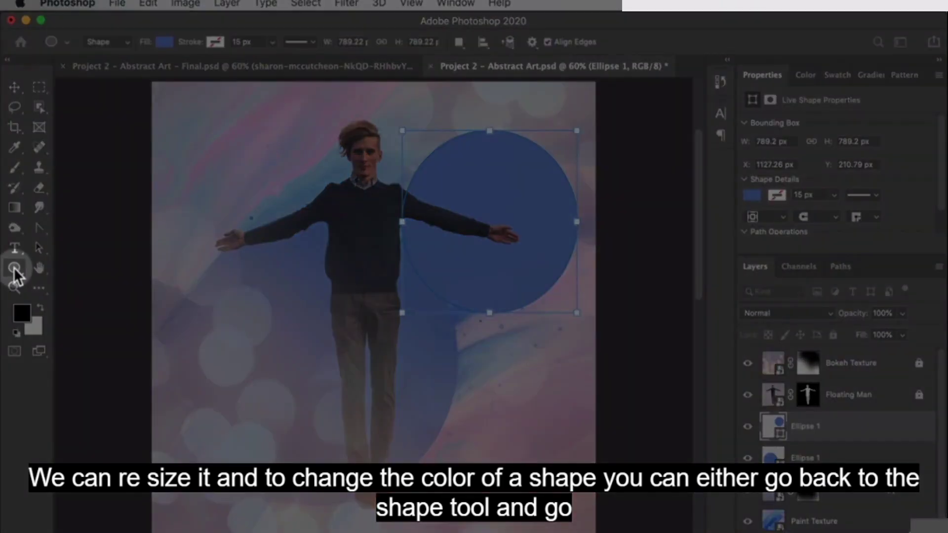
Recolor the smaller blue circle to #c494c7, starting from the pink sampled in the paint texture and making it slightly darker.
click(14, 267)
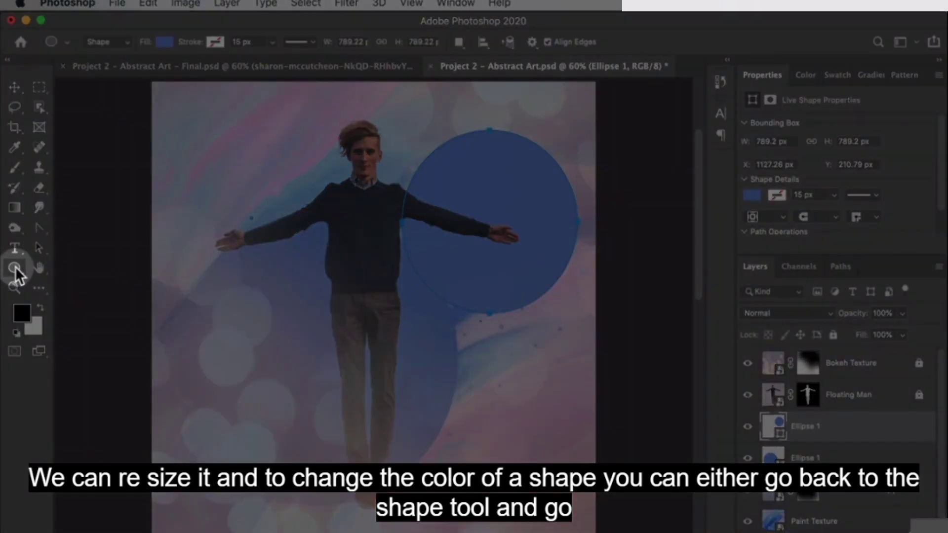
click(165, 43)
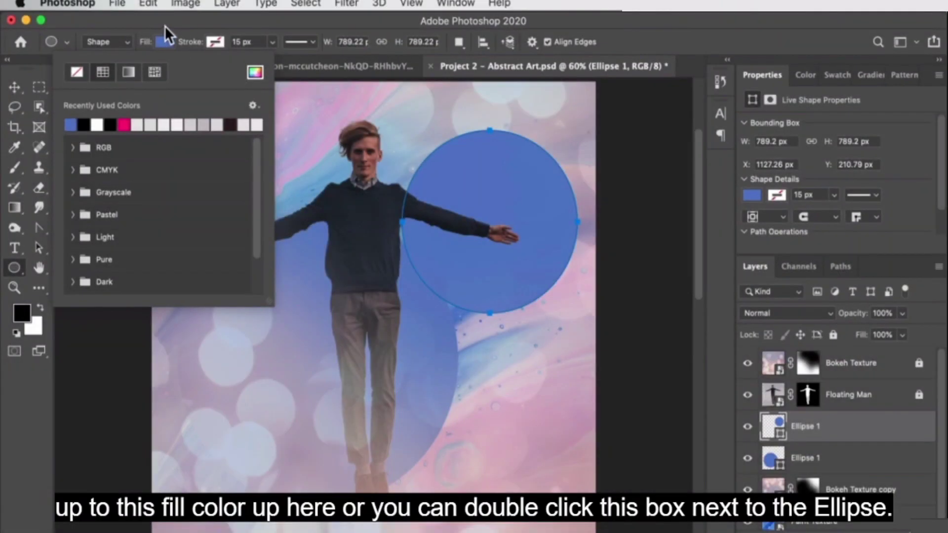
click(165, 27)
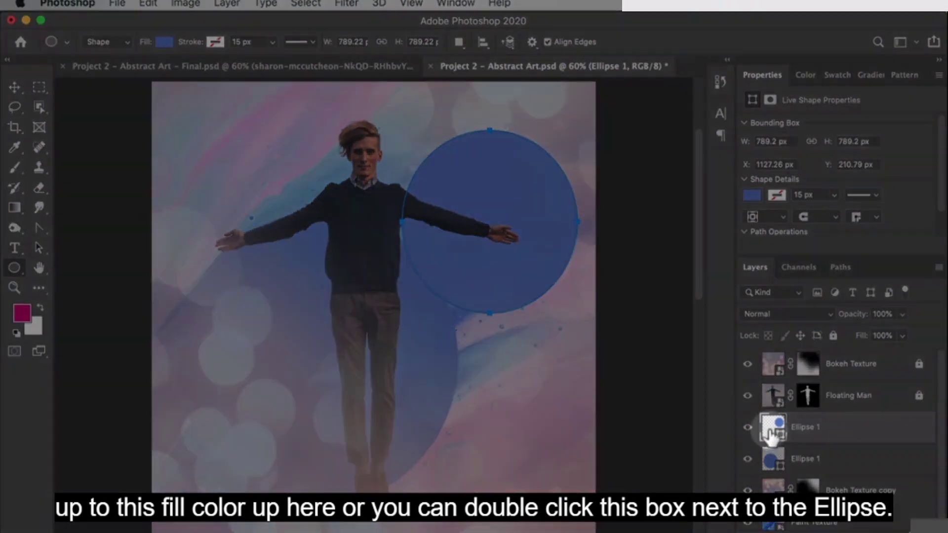
double_click(762, 422)
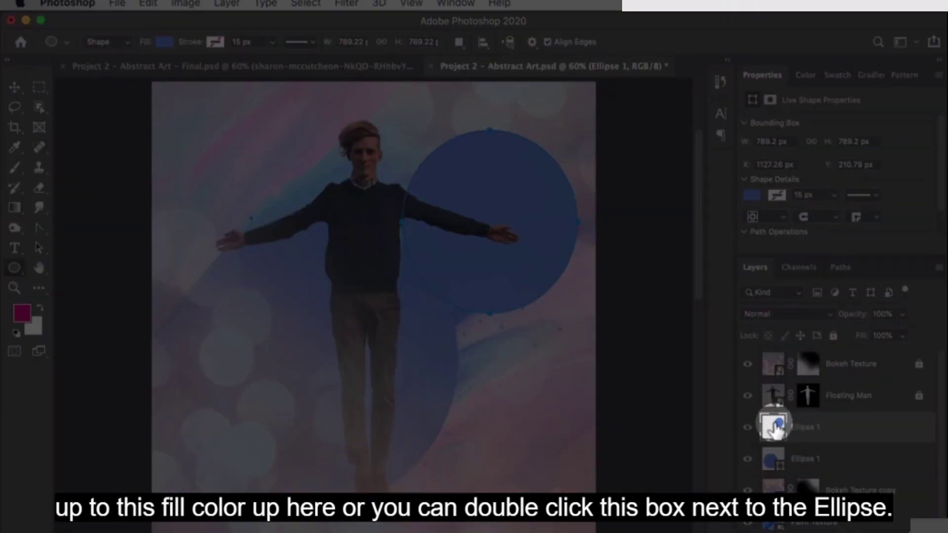
double_click(774, 427)
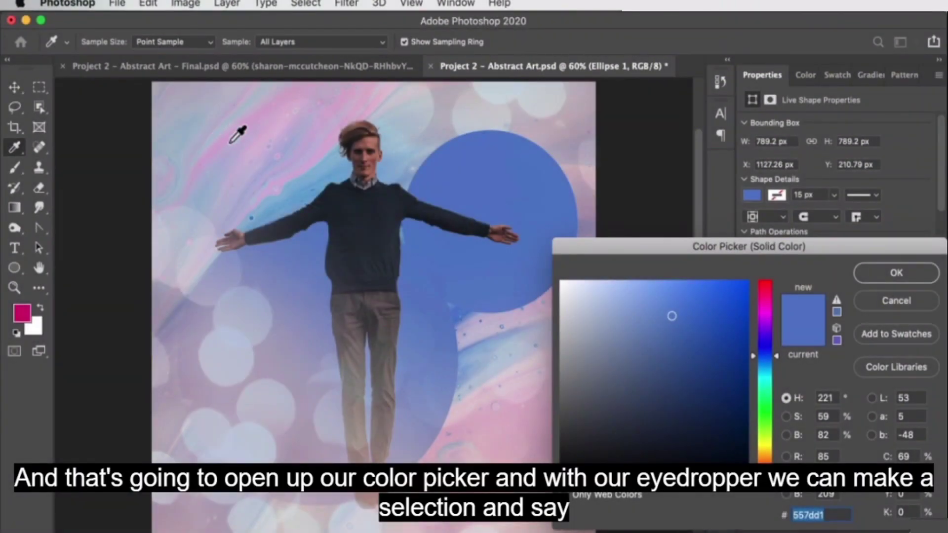
click(318, 105)
click(277, 117)
click(271, 127)
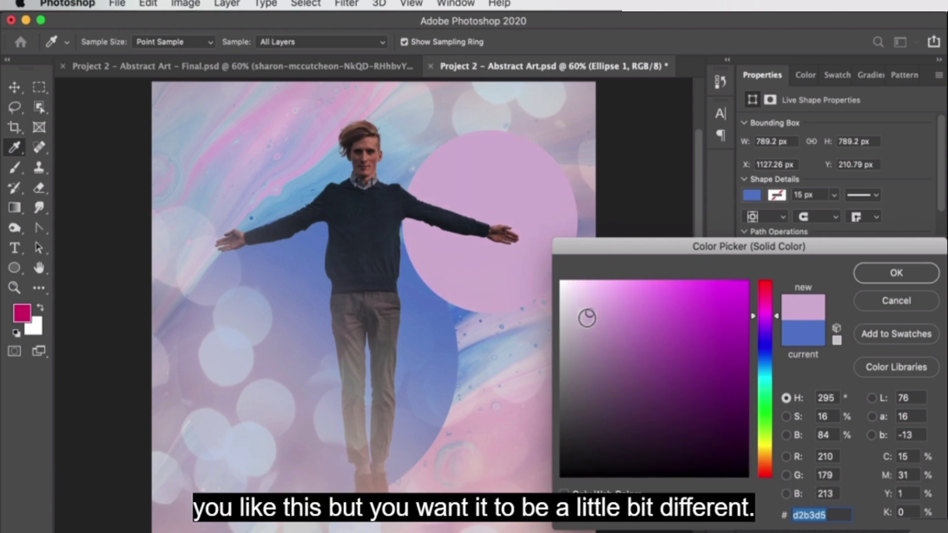
mouse_move(587, 317)
mouse_down()
mouse_move(673, 332)
mouse_move(613, 331)
mouse_up()
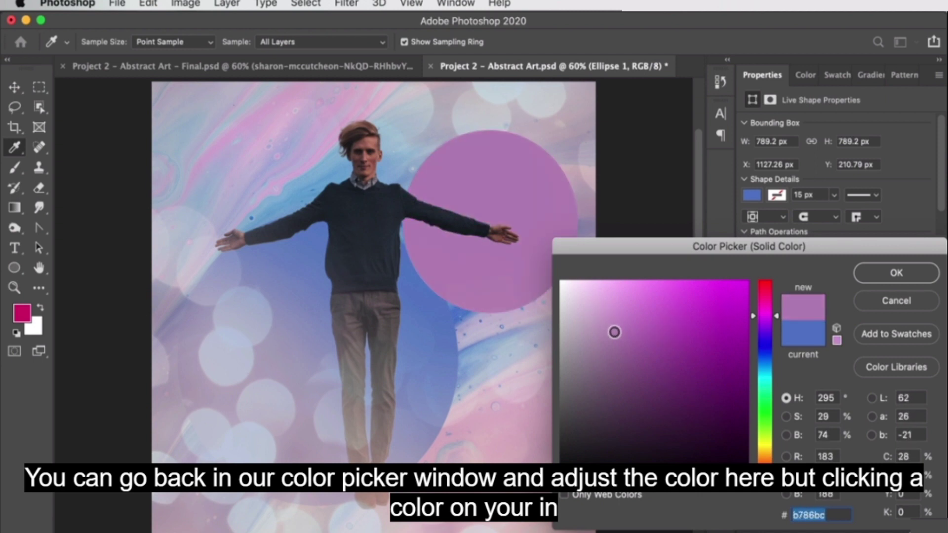
click(267, 113)
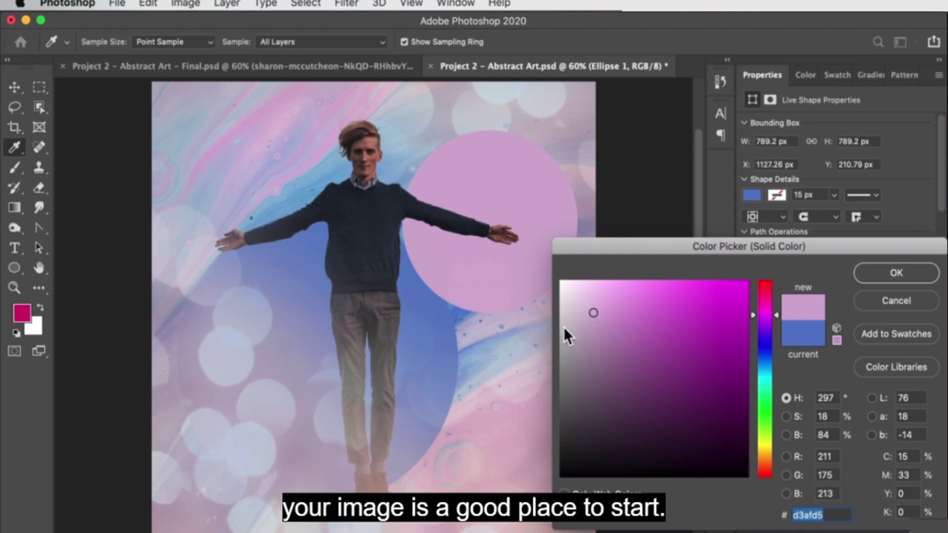
click(610, 325)
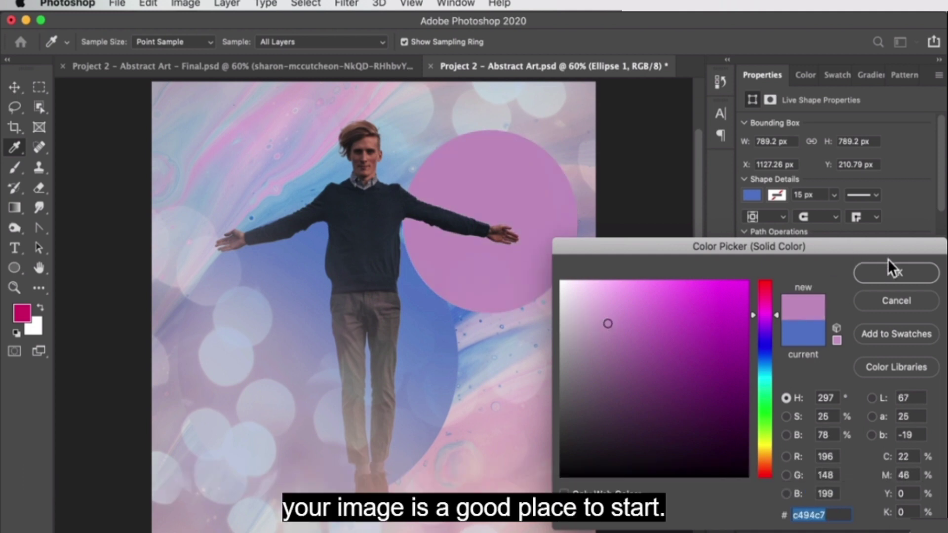
click(895, 274)
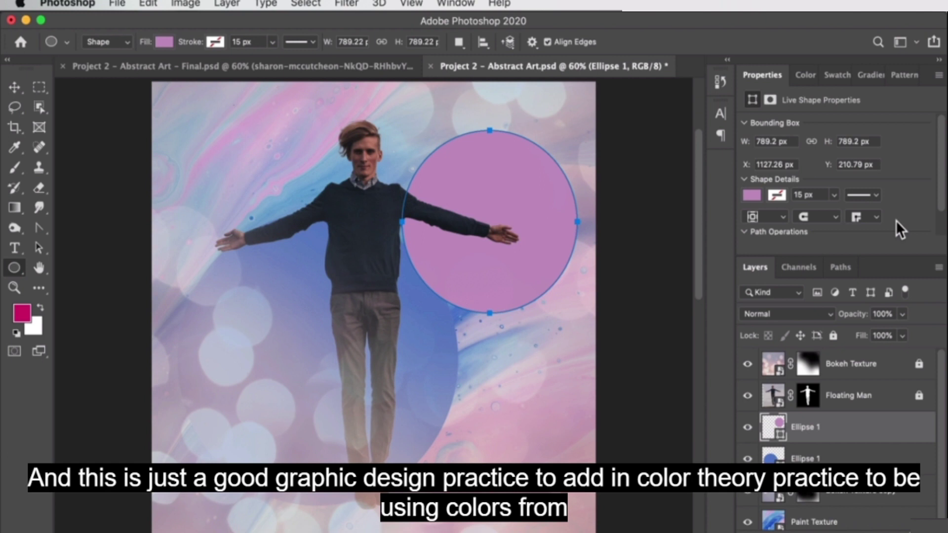
Move the pink-purple circle closer to the man's torso and duplicate it behind his head and other arm at the upper left.
key(v)
drag(492, 179, 452, 189)
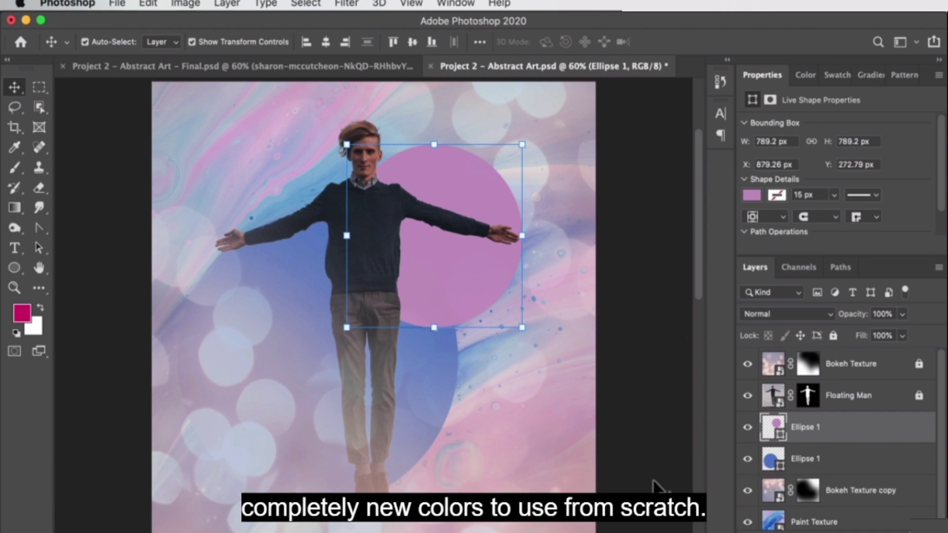
drag(444, 169, 312, 132)
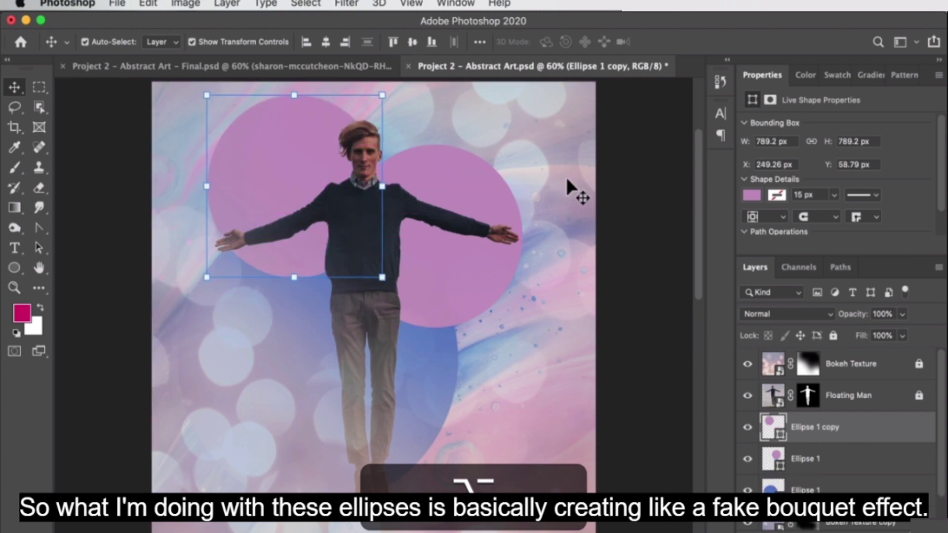
Recolor the duplicated circle to a pale yellow, RGB 225, 225, 211, and shift it closer behind the man's head.
double_click(768, 430)
click(472, 117)
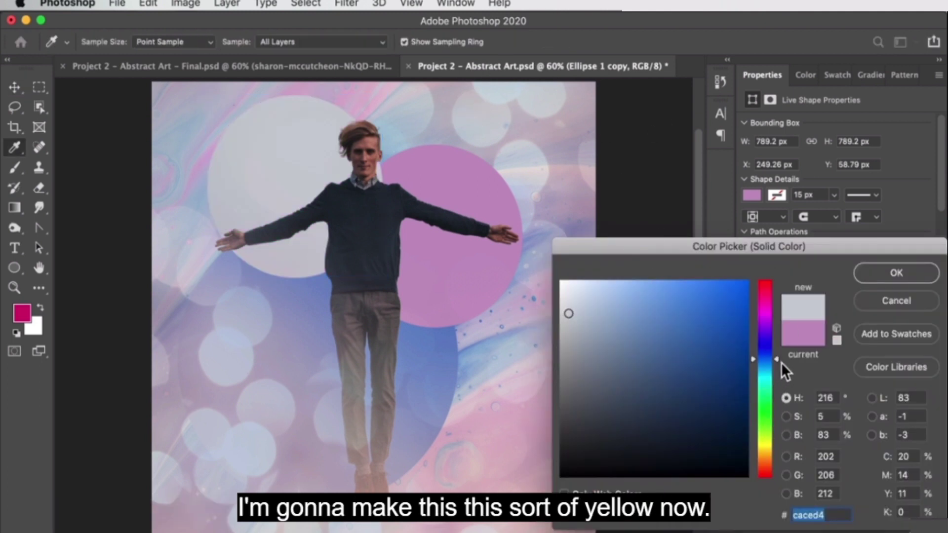
drag(778, 366, 776, 443)
click(573, 303)
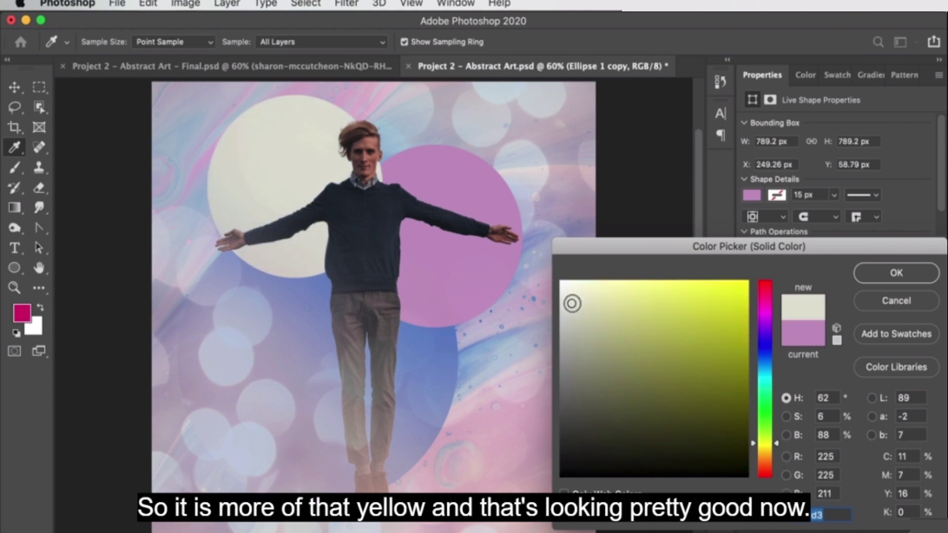
click(892, 276)
key(v)
drag(299, 146, 330, 157)
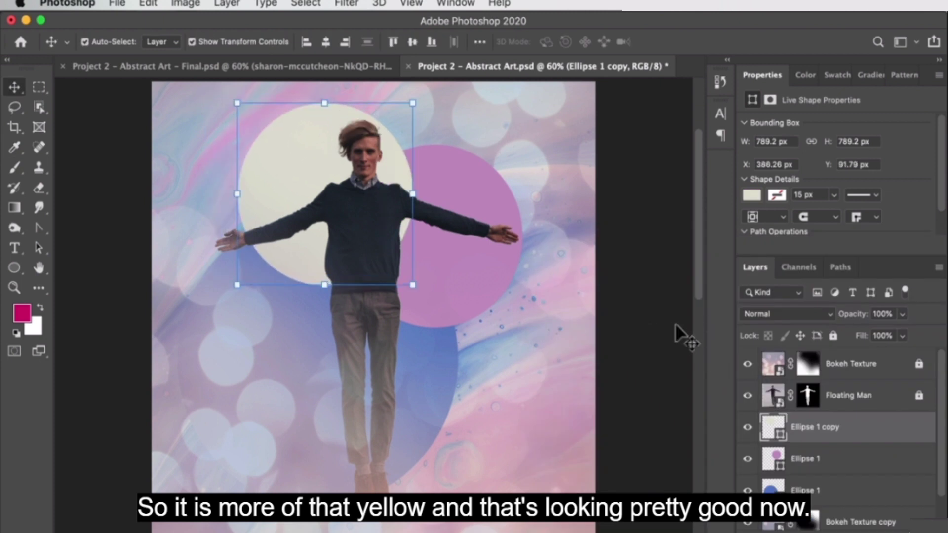
Unlock the Floating Man layer and move the man slightly down, to about X 81 px, Y -108 px.
key(z)
alt+click(482, 253)
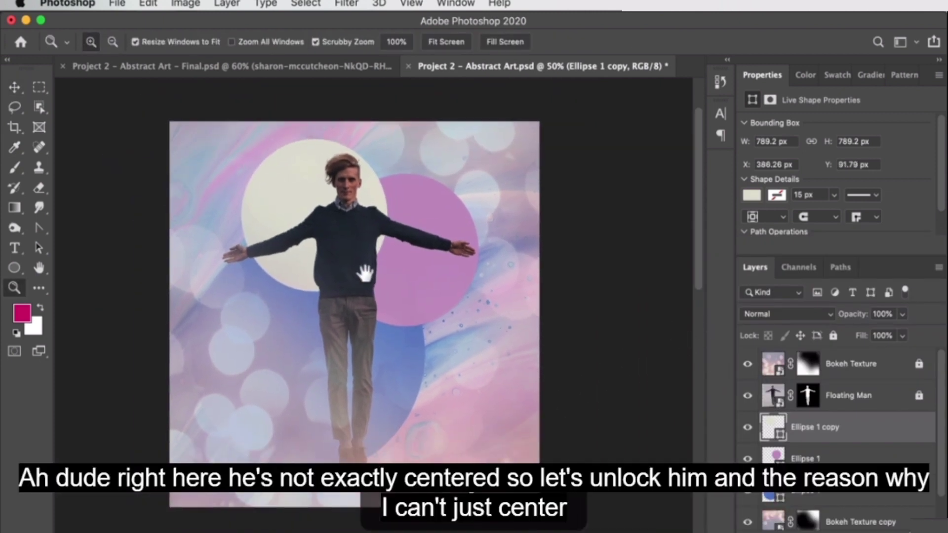
key(v)
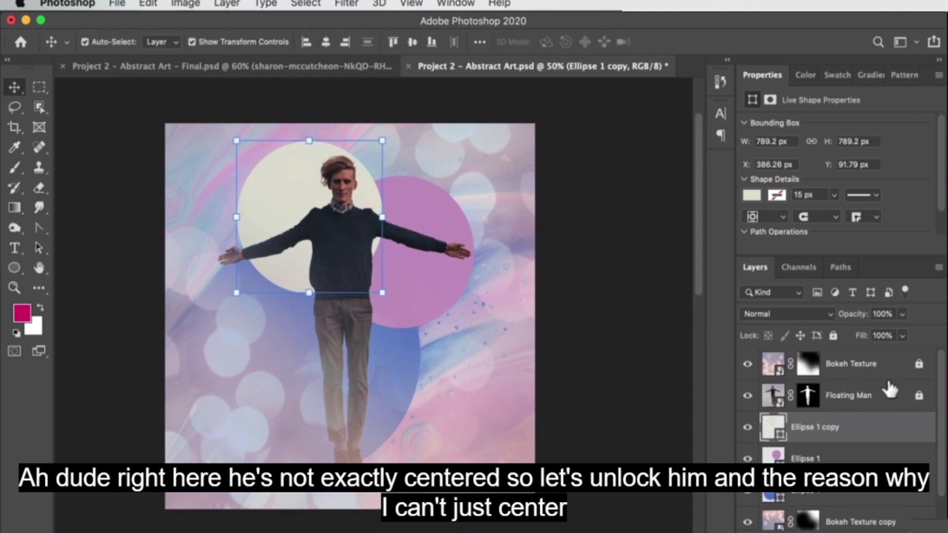
click(808, 393)
key(/)
mouse_move(346, 270)
mouse_down()
mouse_move(348, 280)
mouse_move(348, 253)
mouse_up()
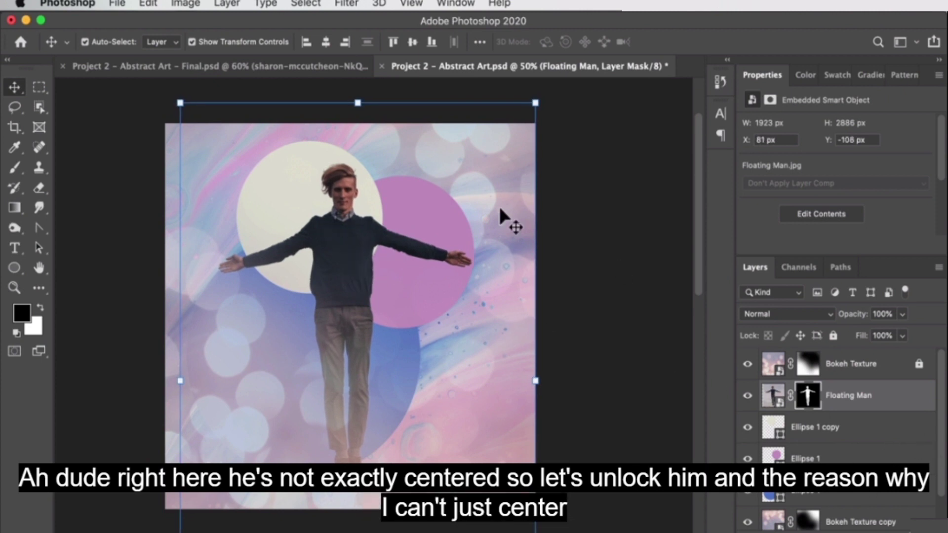
Try to align the Floating Man layer to the vertical center of the canvas, and undo the alignment.
click(479, 43)
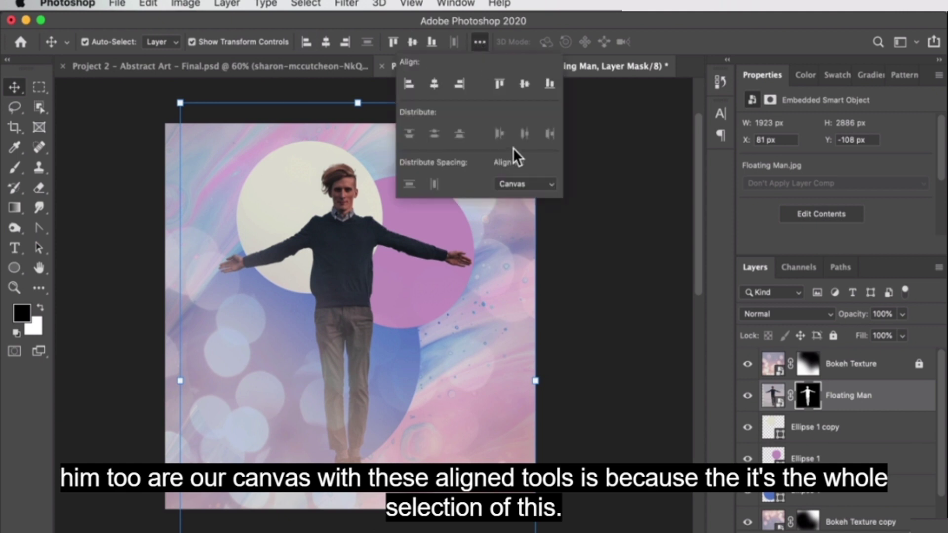
click(331, 42)
click(410, 47)
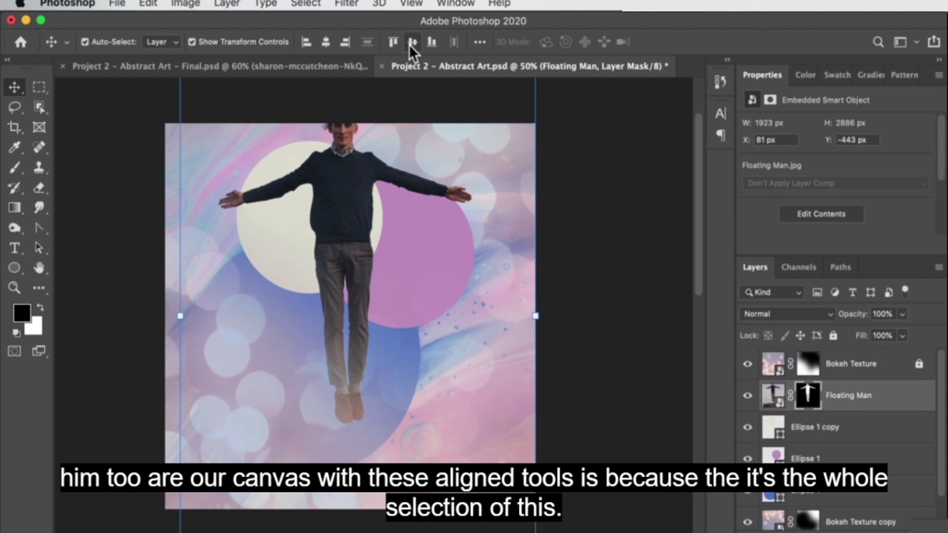
key(super+z)
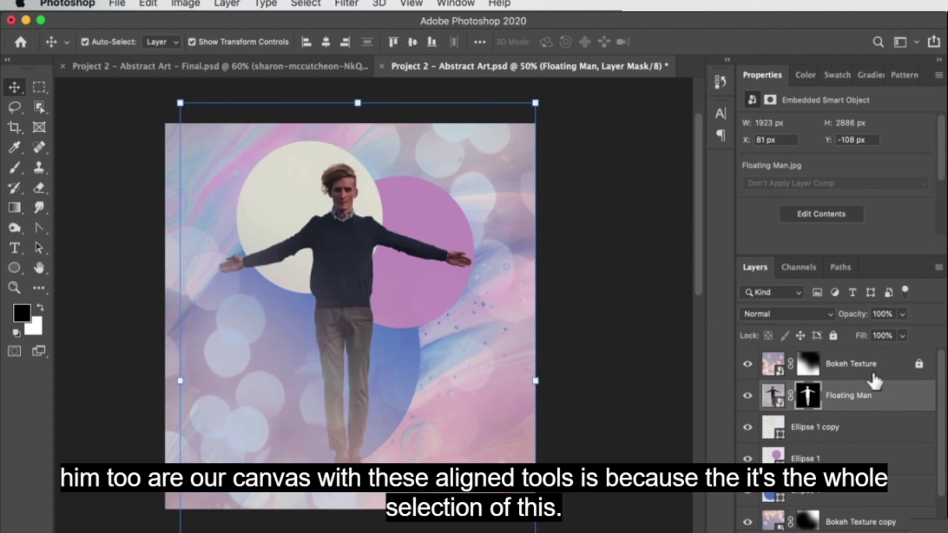
drag(364, 243, 387, 262)
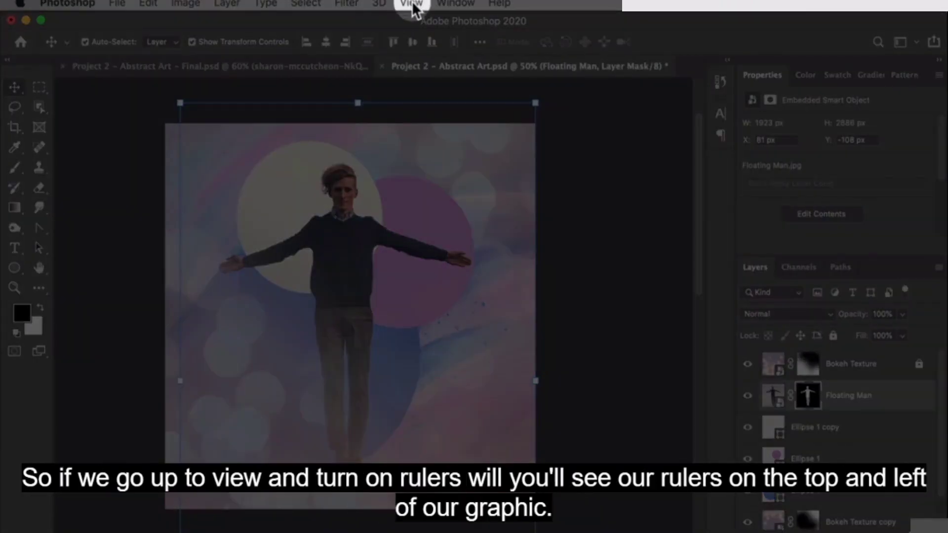
Show the rulers around the canvas and deselect the Floating Man layer.
click(411, 3)
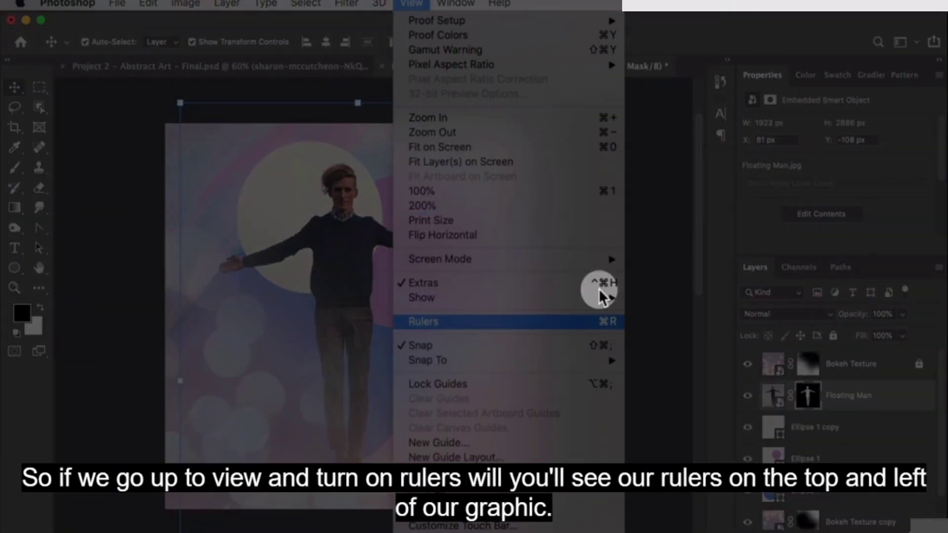
click(600, 322)
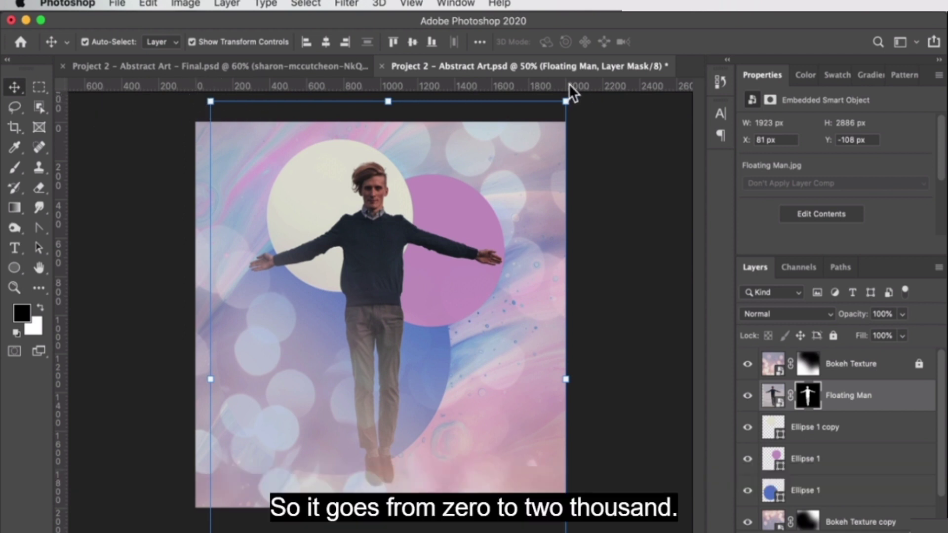
click(634, 139)
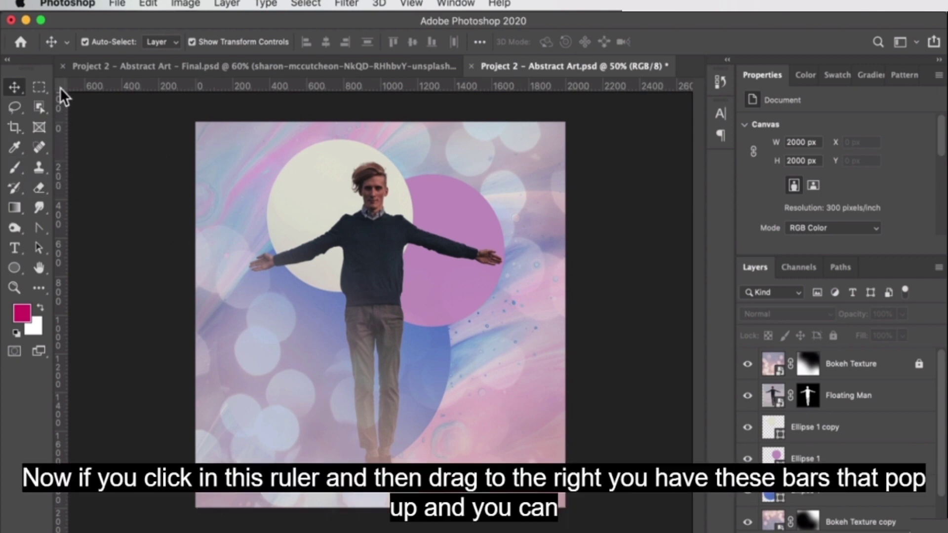
Place a vertical and a horizontal guide through the center of the canvas, both at 1000 px.
drag(62, 242, 384, 252)
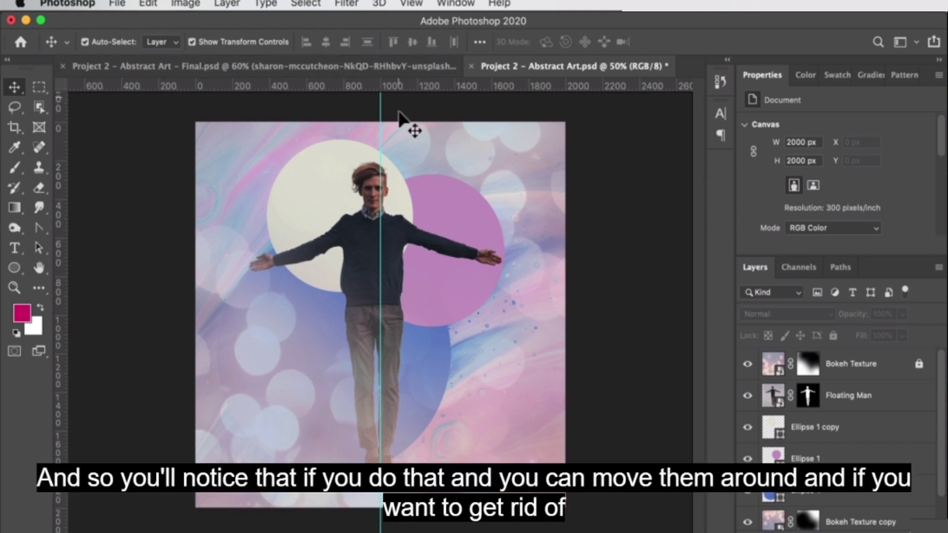
drag(381, 110, 4, 87)
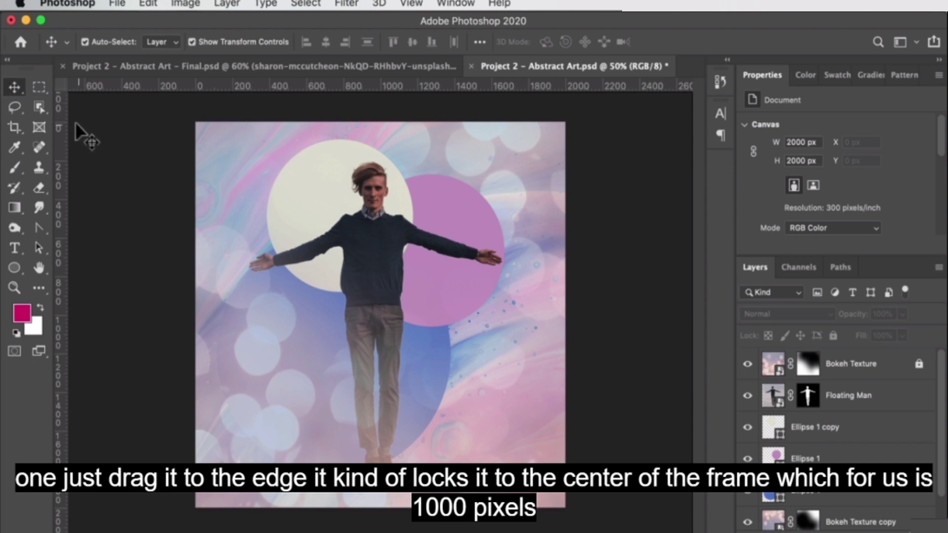
drag(61, 114, 385, 140)
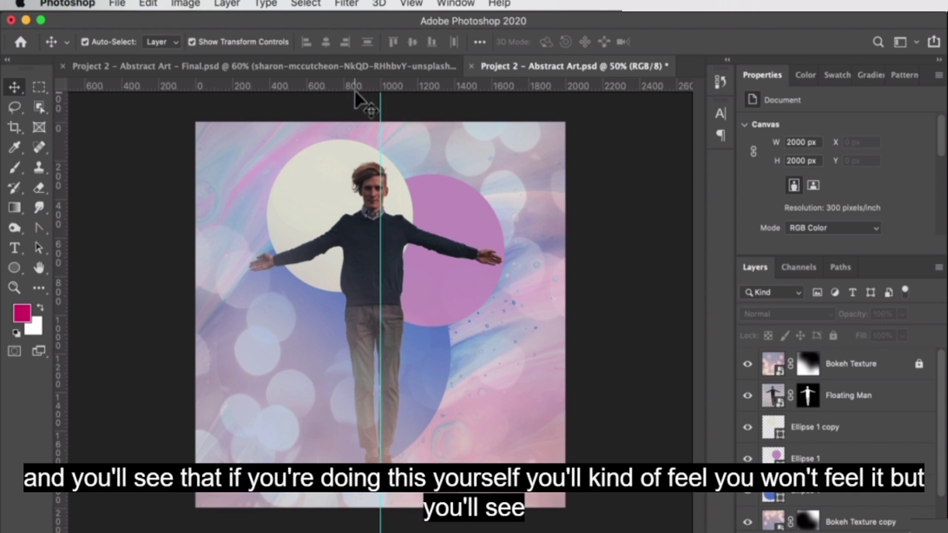
drag(352, 87, 366, 315)
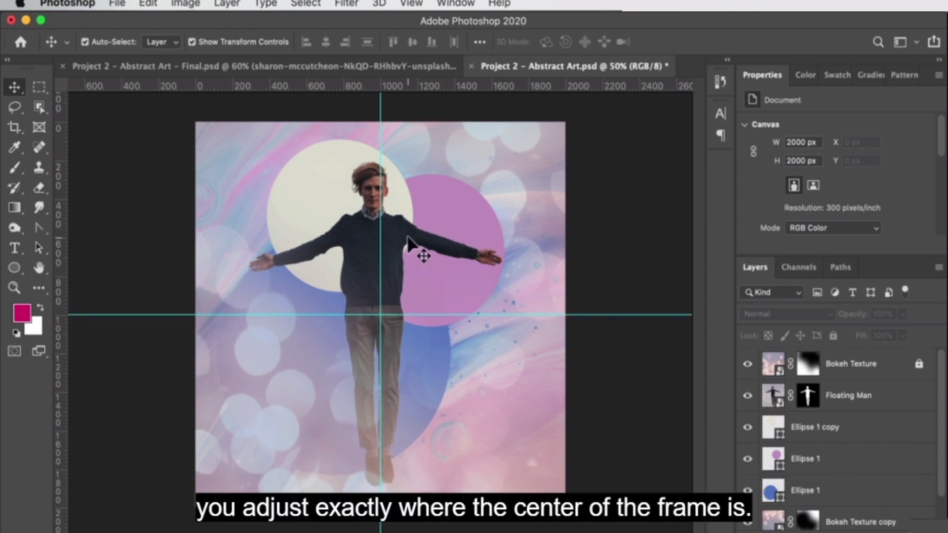
Move the floating man so his nose sits on the vertical center guide, at about X 118 px, Y -124 px.
drag(347, 223, 366, 234)
key(Up)
key(Up)
key(Up)
key(Up)
key(Up)
key(Up)
key(Up)
key(Up)
key(Up)
key(Up)
key(Up)
key(Up)
key(Right)
key(Right)
key(Up)
key(Up)
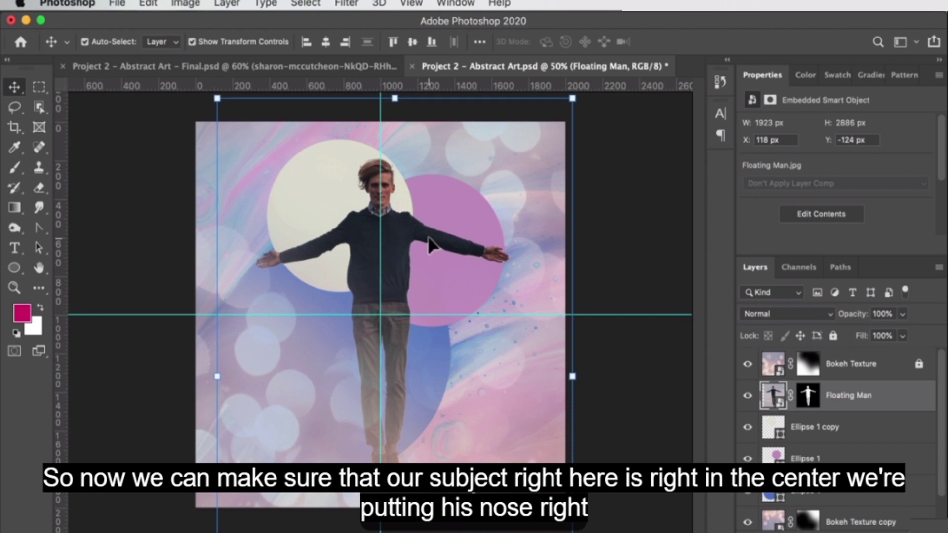
Nudge the Floating Man layer horizontally to X 122 px so his nose sits on the vertical center guide.
key(z)
click(395, 242)
click(393, 244)
click(393, 244)
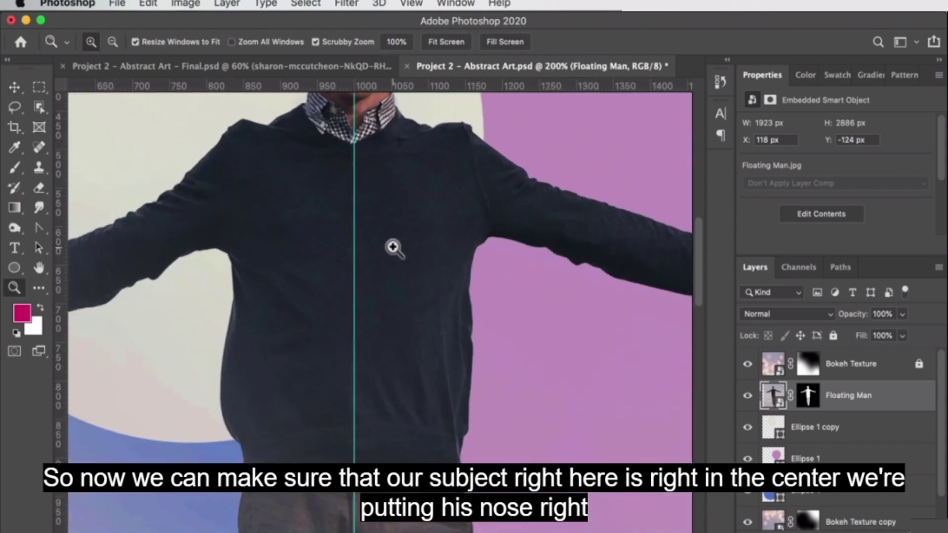
drag(392, 245, 451, 340)
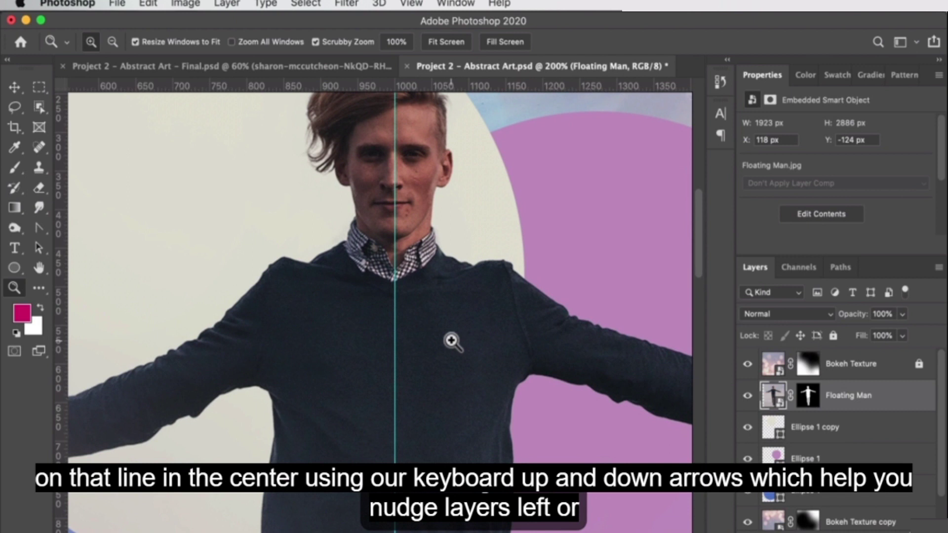
key(v)
key(Right)
key(Right)
key(Left)
key(Left)
key(Left)
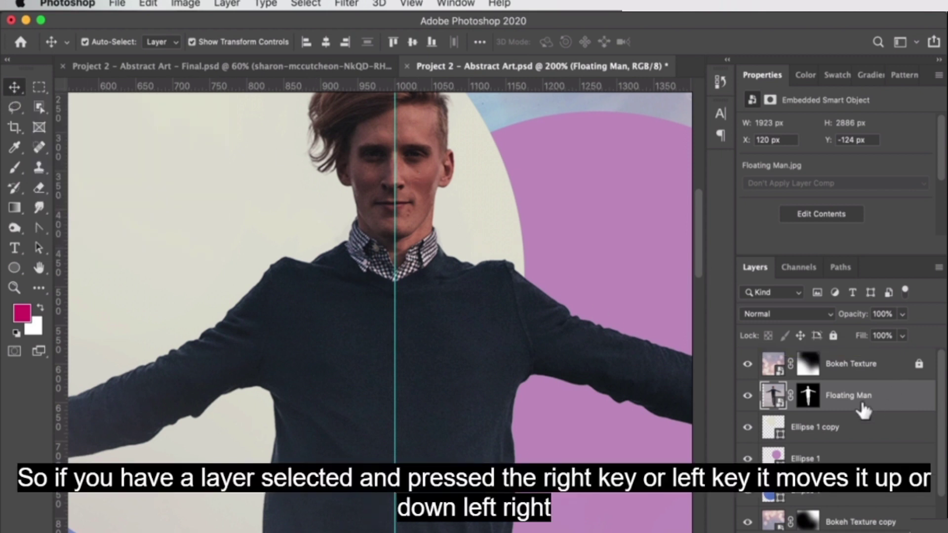
key(Right)
key(Right)
key(Right)
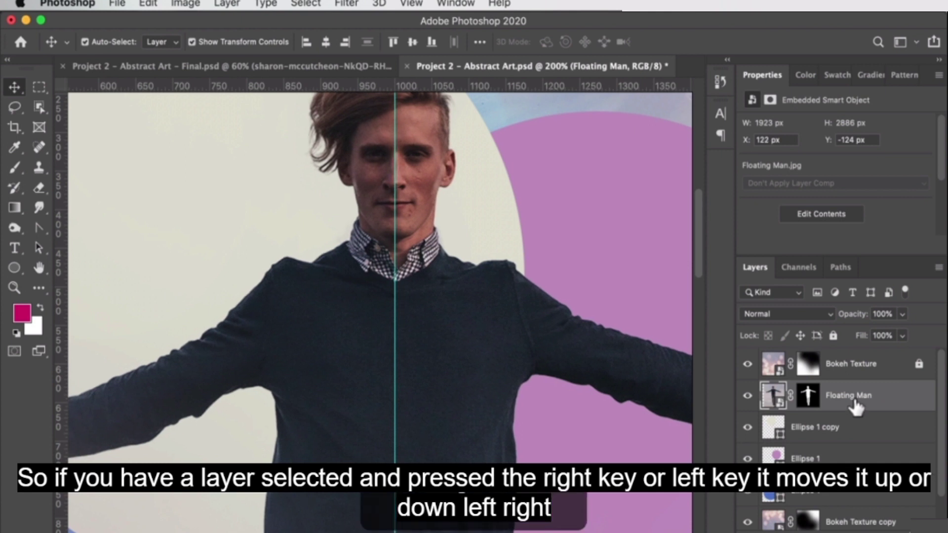
key(Left)
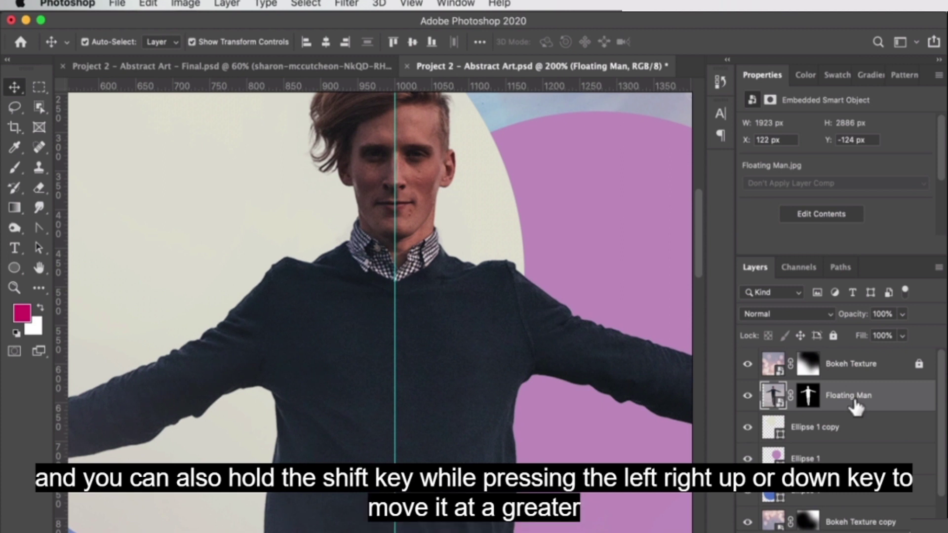
Nudge the Floating Man layer vertically in small and large increments, ending at Y -118 px.
key(Down)
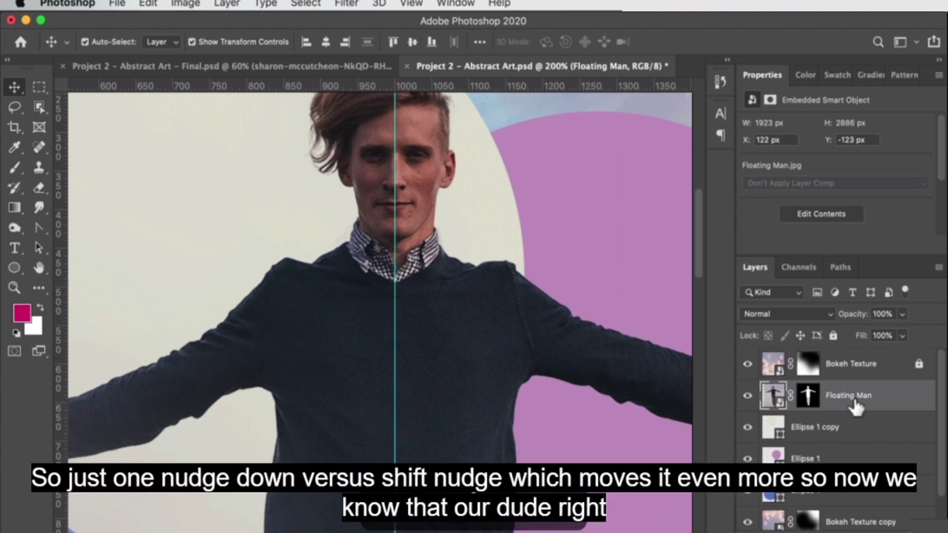
key(shift+Down)
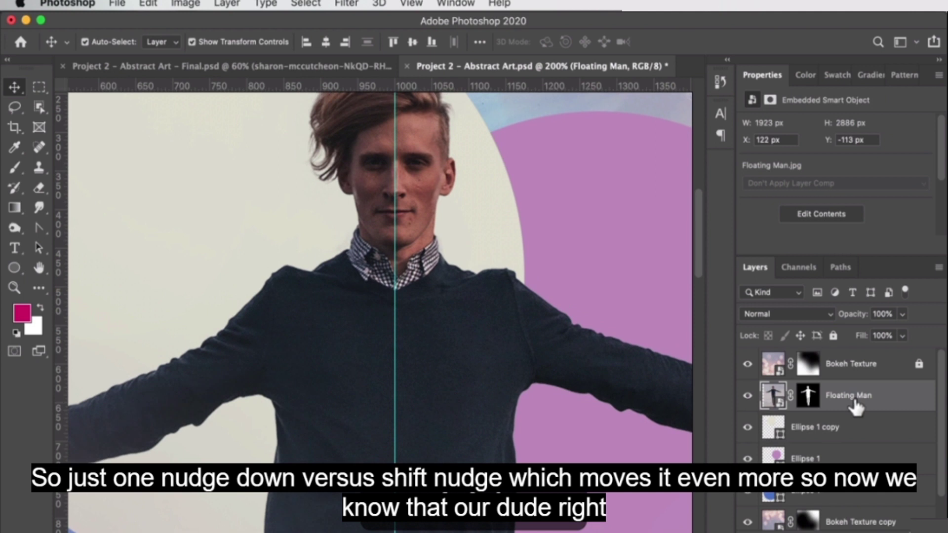
key(Up)
key(Up)
key(Up)
key(Up)
key(Up)
key(z)
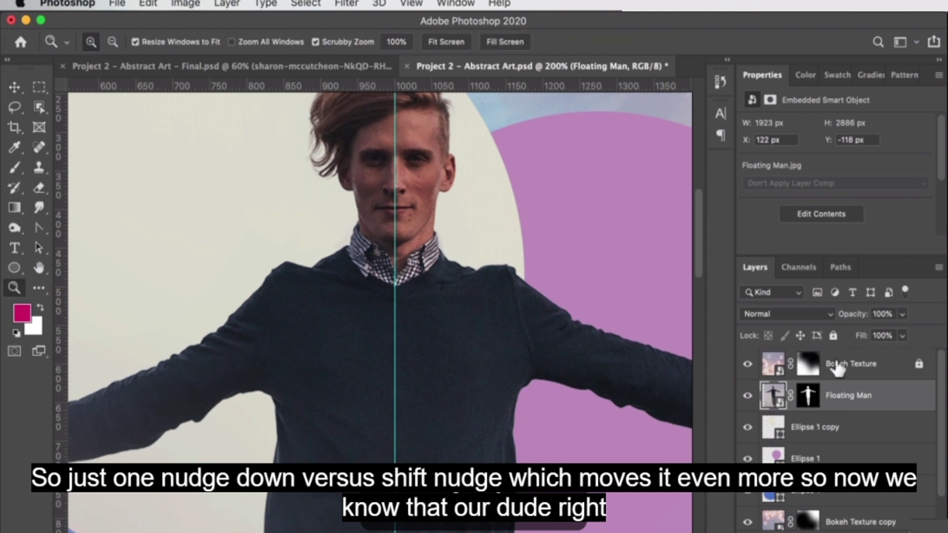
alt+click(544, 278)
alt+click(587, 322)
alt+click(565, 369)
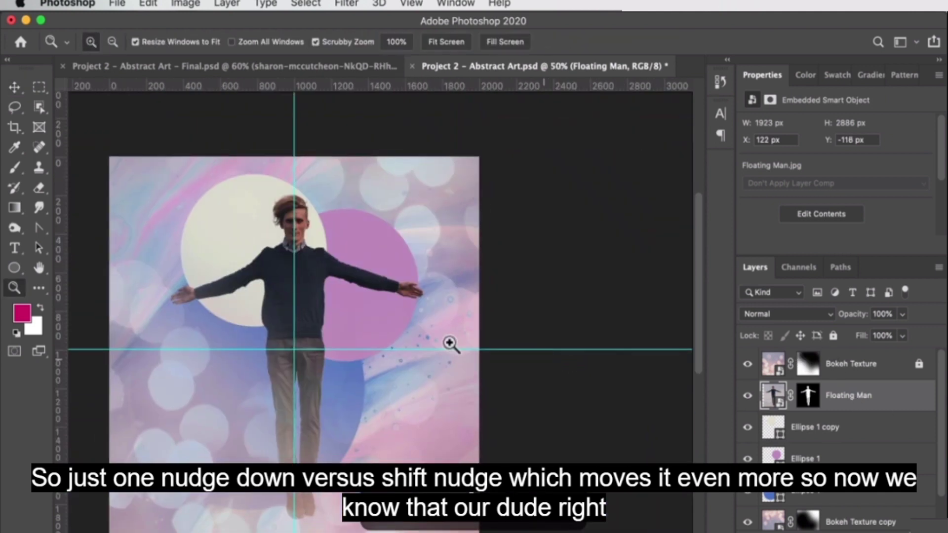
scroll(423, 355, left, 5)
scroll(423, 355, down, 2)
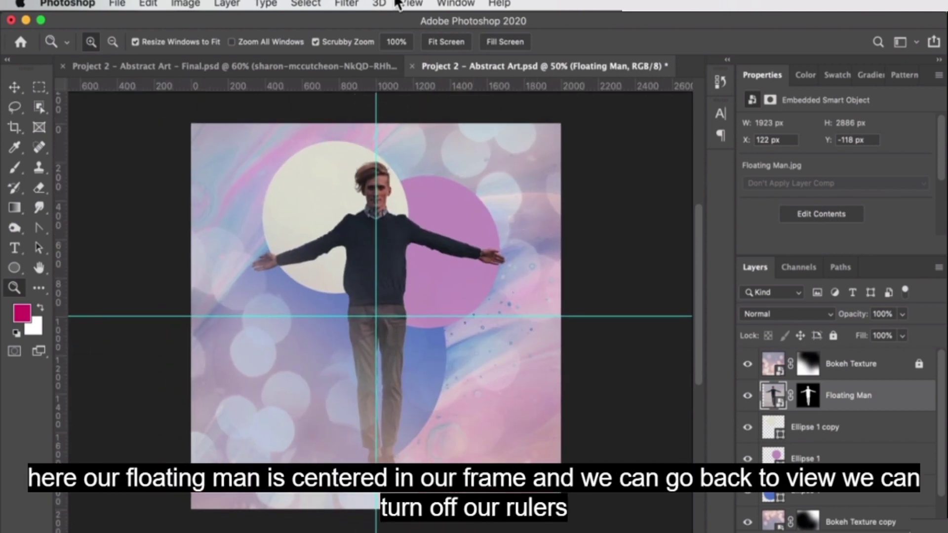
Hide the rulers and clear all guides from the canvas.
click(413, 4)
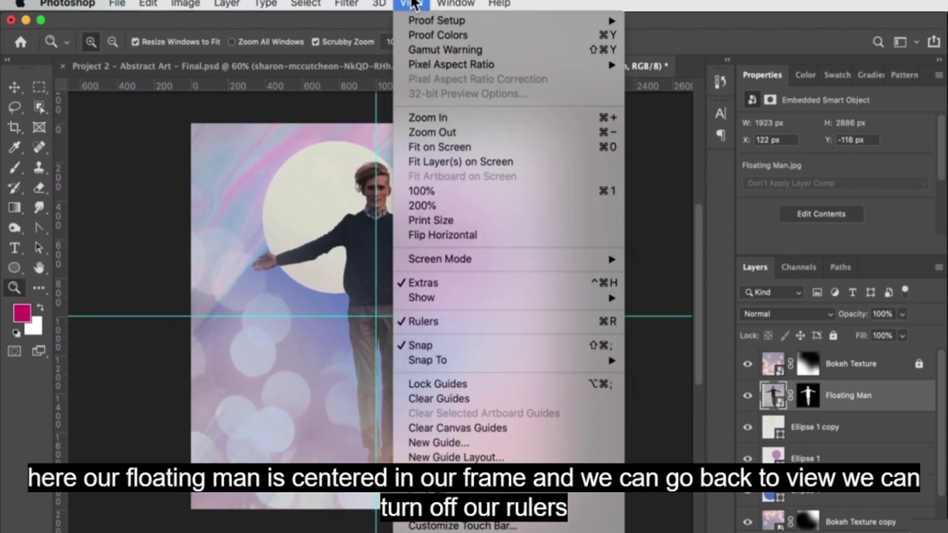
click(456, 327)
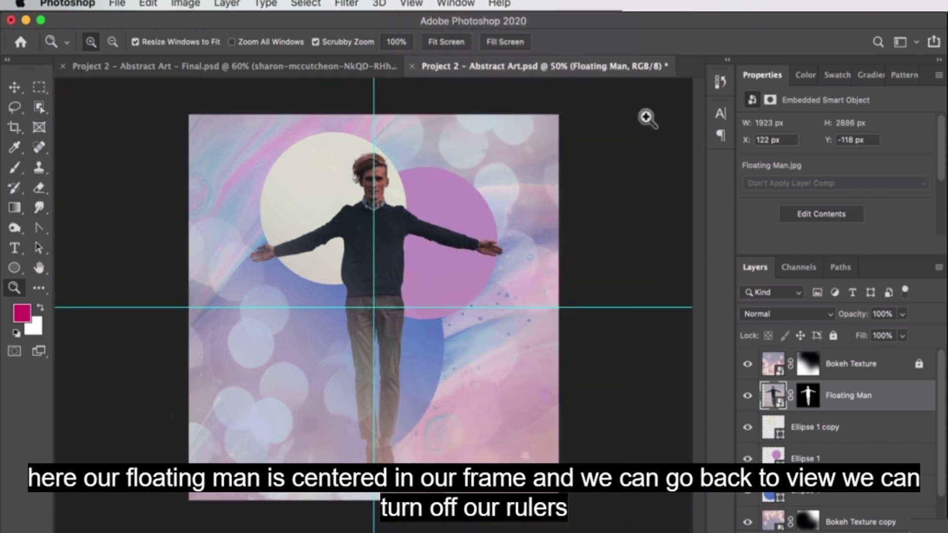
click(351, 4)
mouse_move(420, 6)
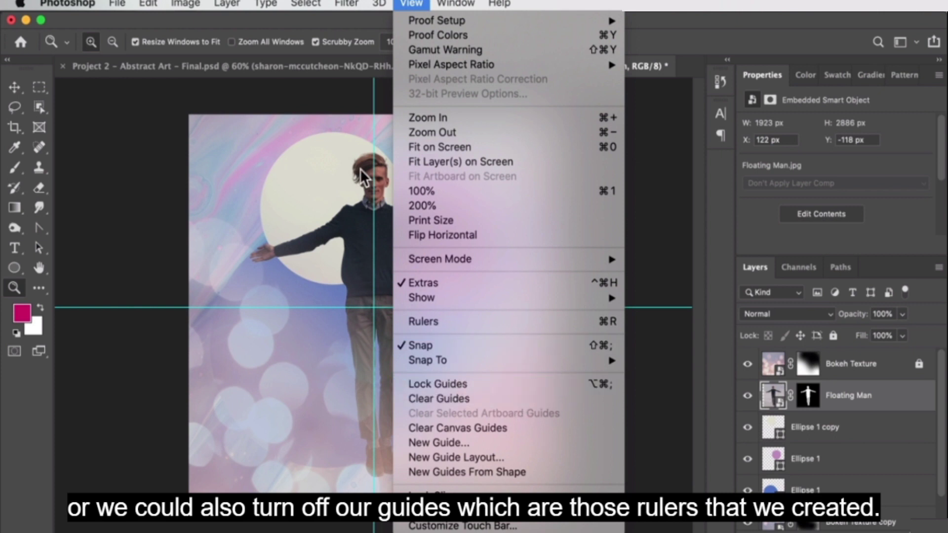
click(609, 402)
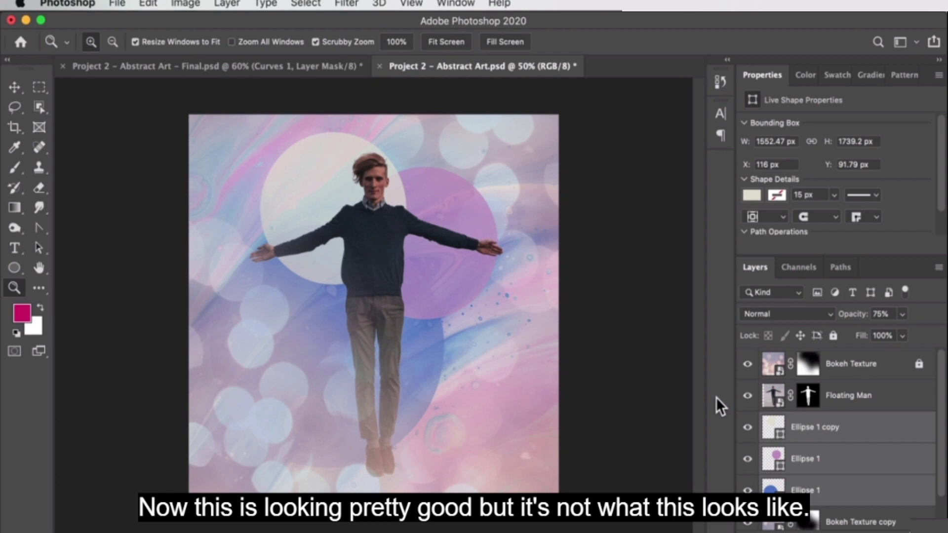
Compare the composition with Project 2 – Abstract Art – Final.psd and examine that document's Curves 1 adjustment.
click(336, 69)
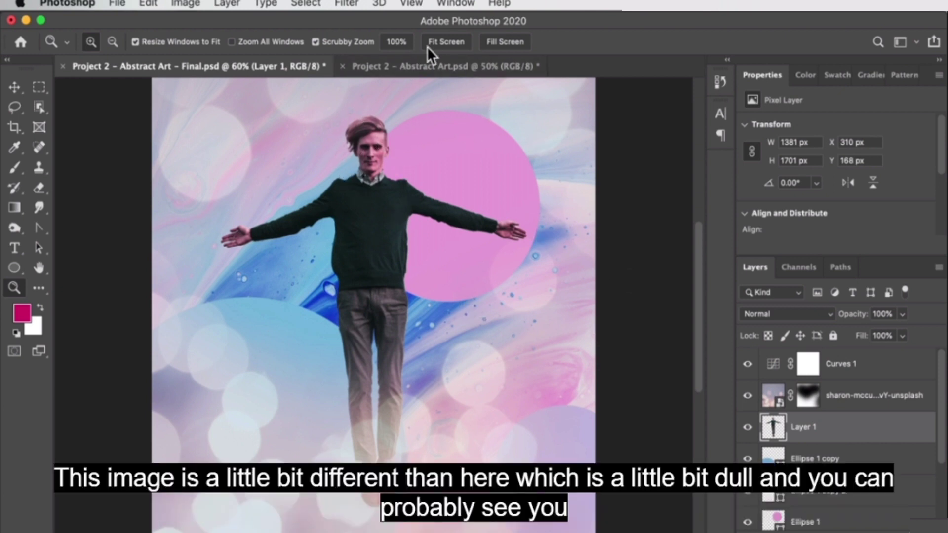
click(457, 66)
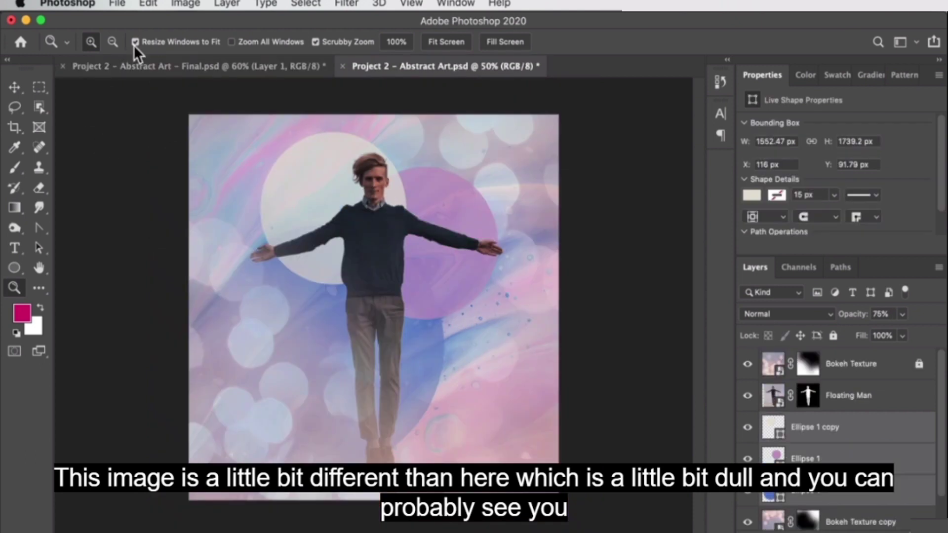
click(155, 64)
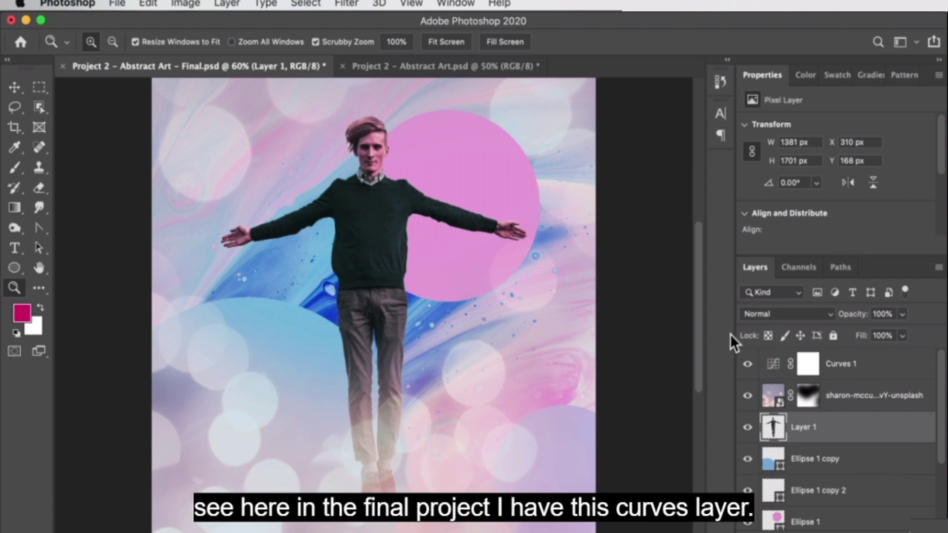
click(828, 366)
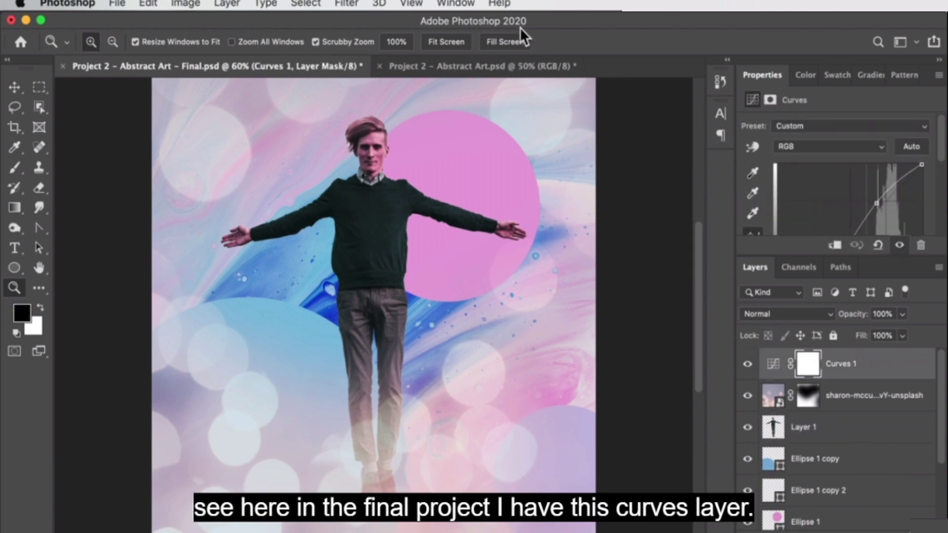
click(463, 59)
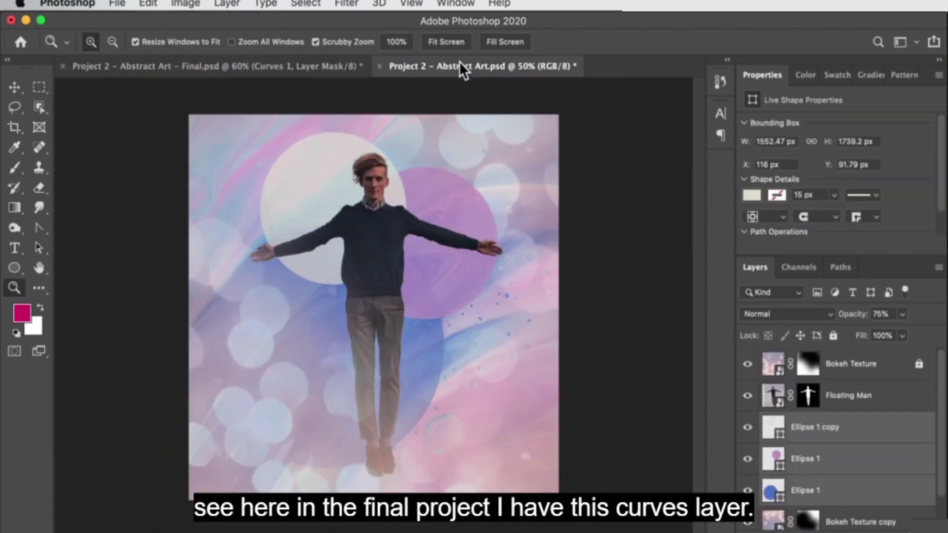
Add a Curves adjustment layer above the Bokeh Texture layer and enlarge the area showing its curve graph.
click(848, 372)
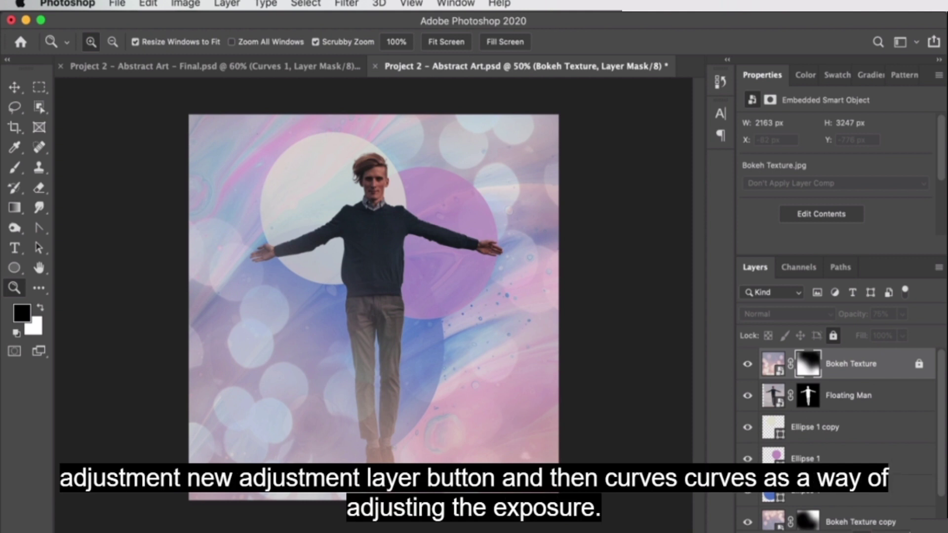
click(835, 530)
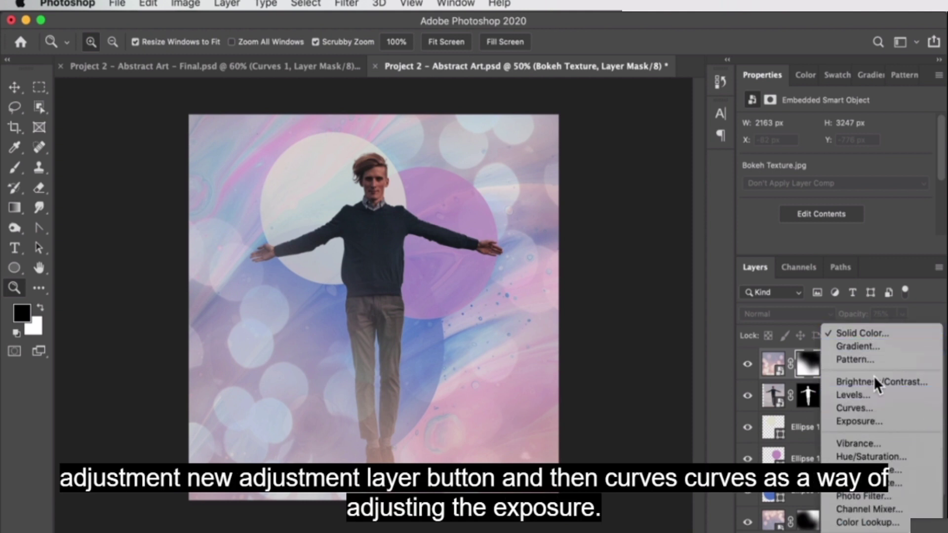
click(878, 408)
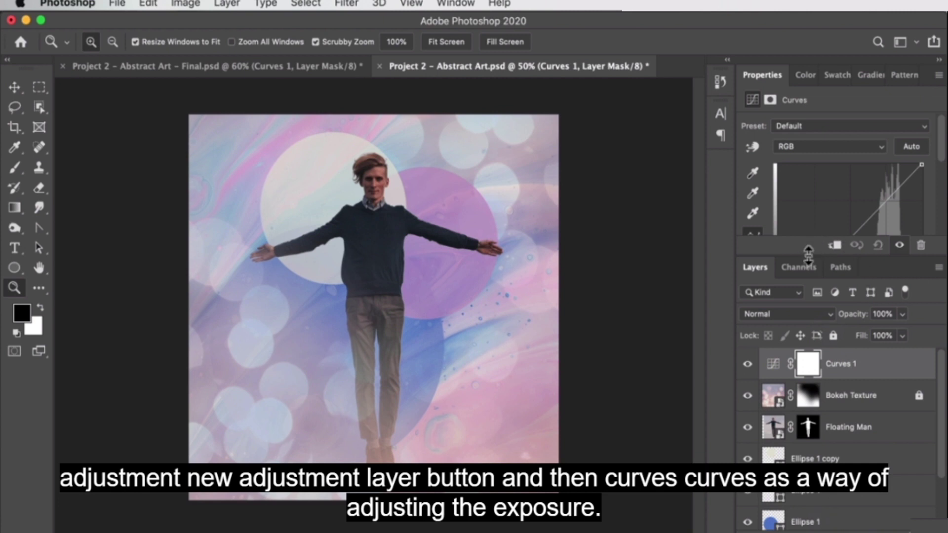
drag(811, 252, 812, 390)
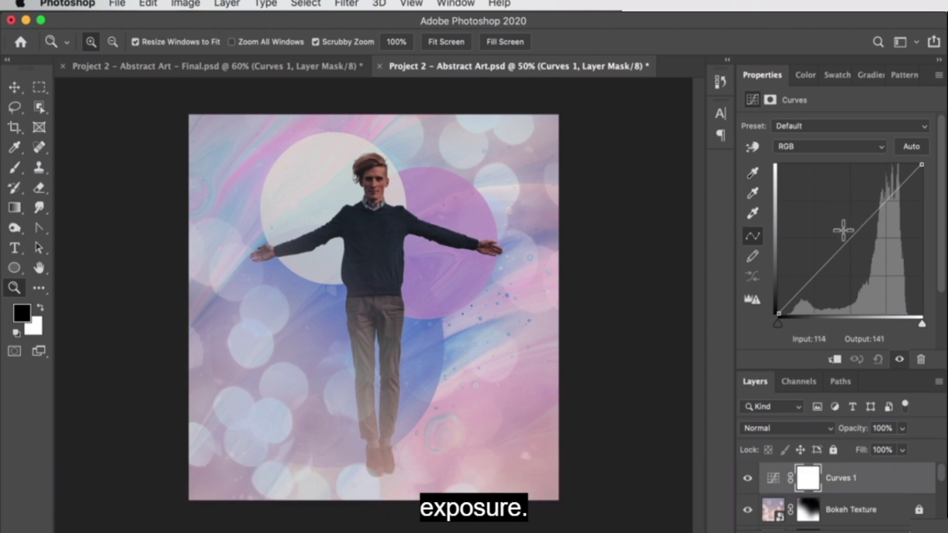
Try brightening and darkening the whole image by bending the middle of the RGB curve.
drag(845, 241, 822, 217)
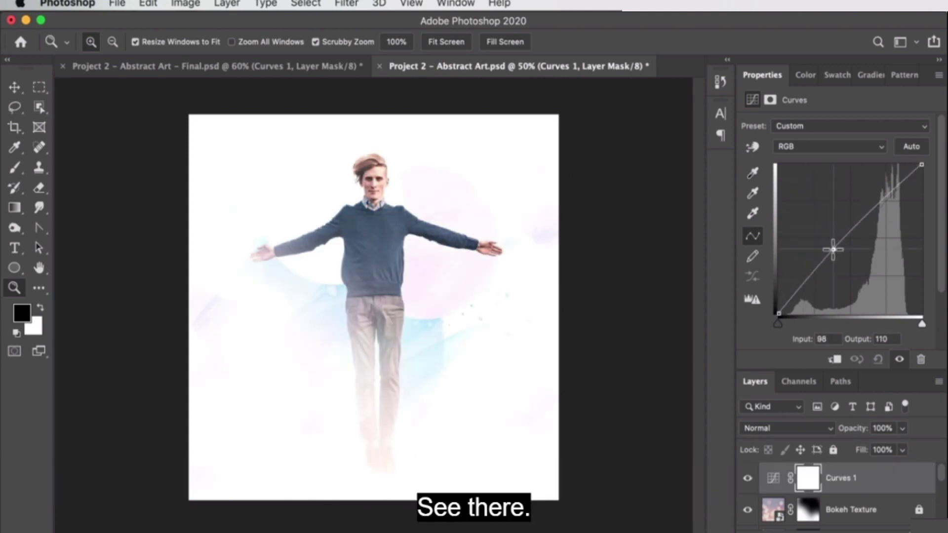
drag(833, 250, 836, 255)
drag(814, 220, 850, 238)
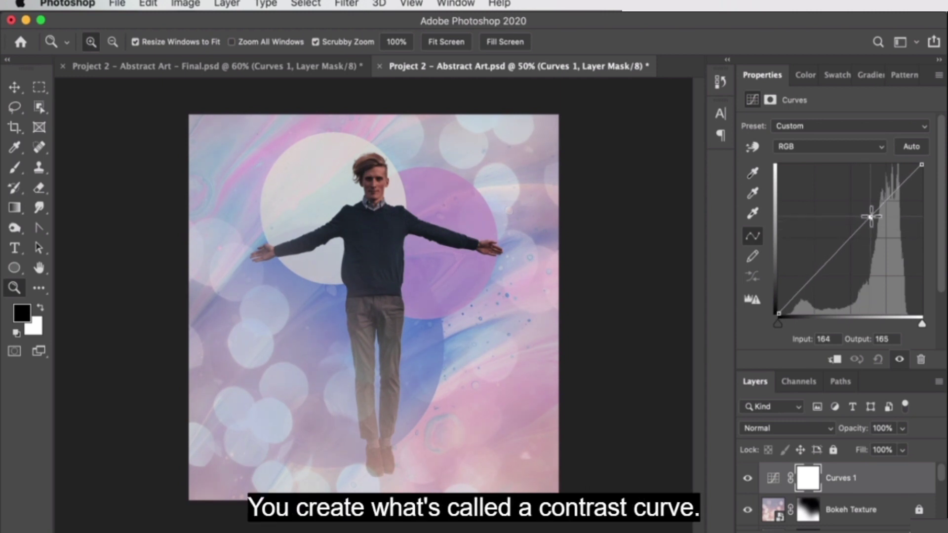
Shape a gentle RGB contrast curve with a raised highlight point and a shadow point at input 65, output 66.
drag(874, 208, 877, 195)
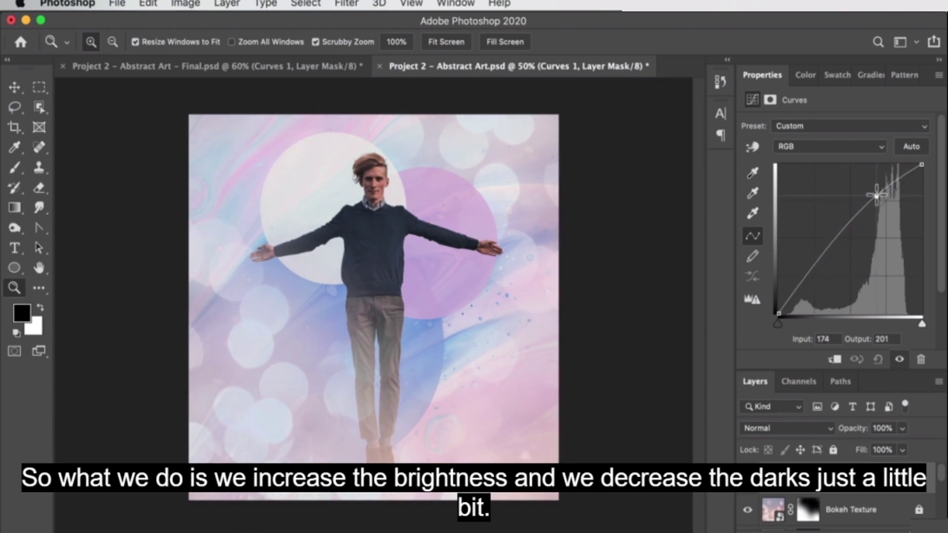
drag(812, 271, 813, 279)
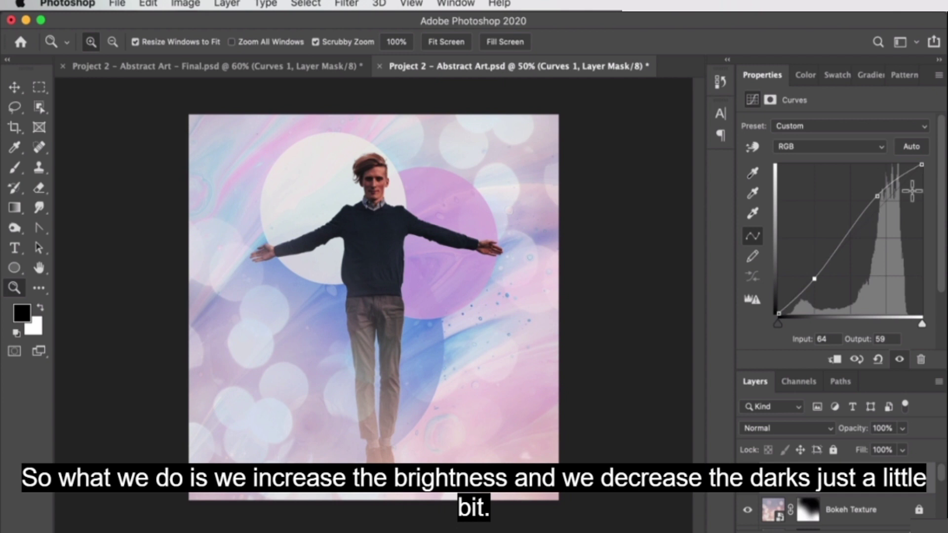
drag(813, 278, 816, 274)
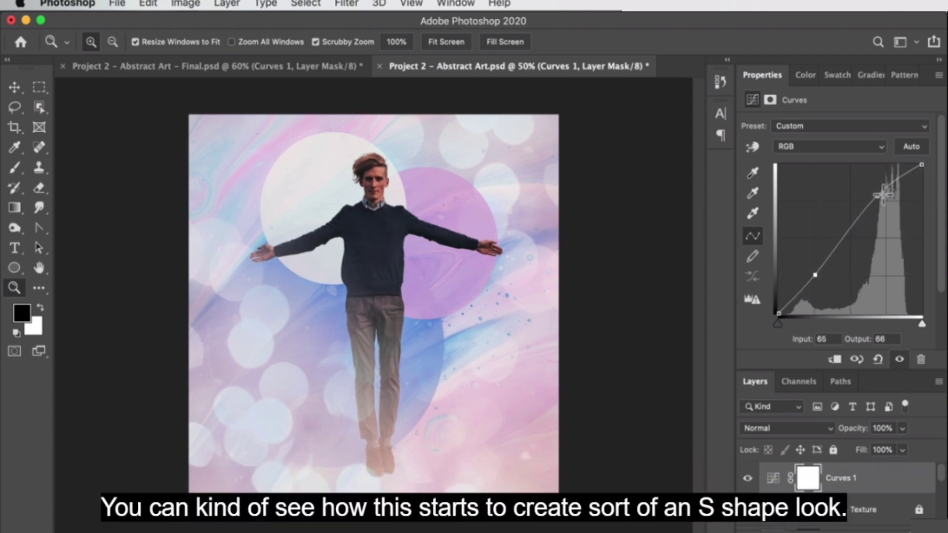
drag(875, 196, 875, 201)
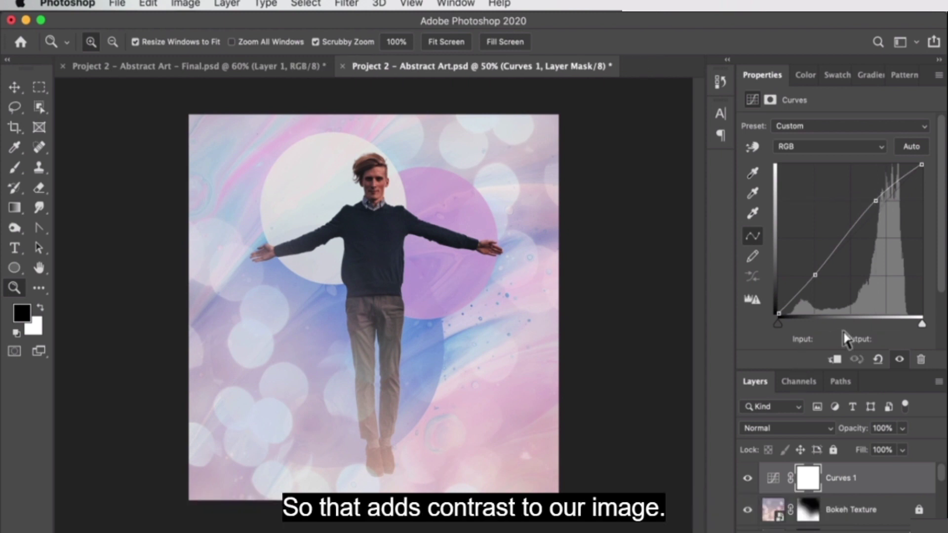
drag(804, 370, 804, 347)
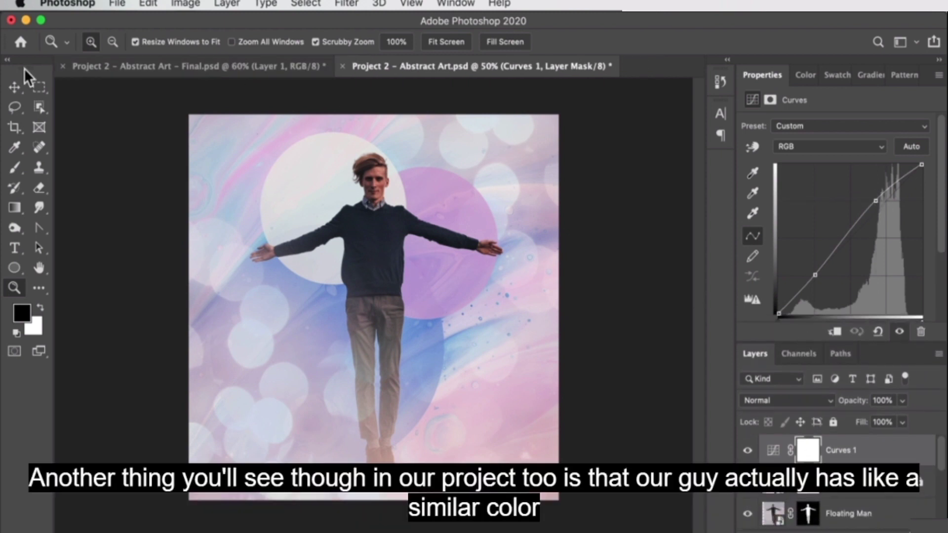
Check the man's tint in Project 2 – Abstract Art – Final.psd, and start a Photo Filter adjustment on the working document's Floating Man layer.
click(123, 67)
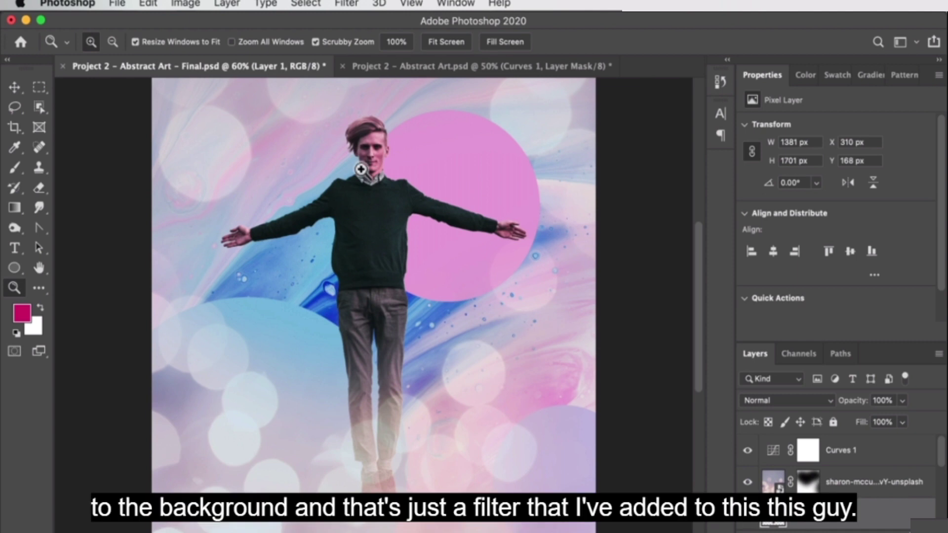
click(423, 64)
drag(866, 343, 870, 274)
click(907, 447)
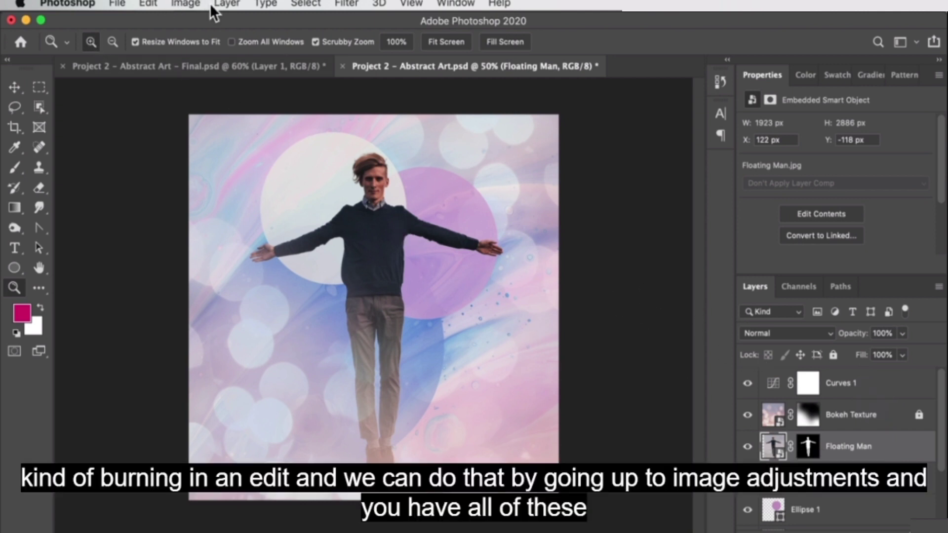
click(182, 5)
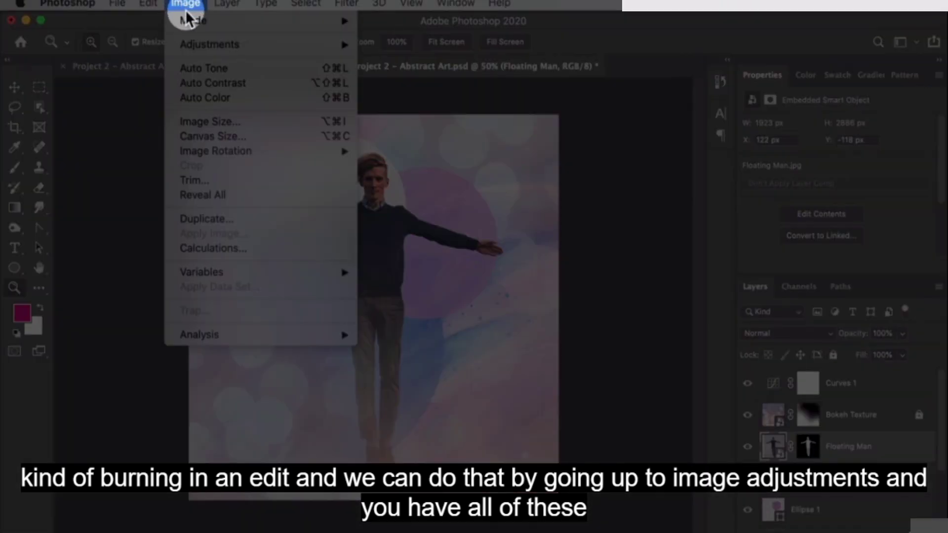
mouse_move(198, 43)
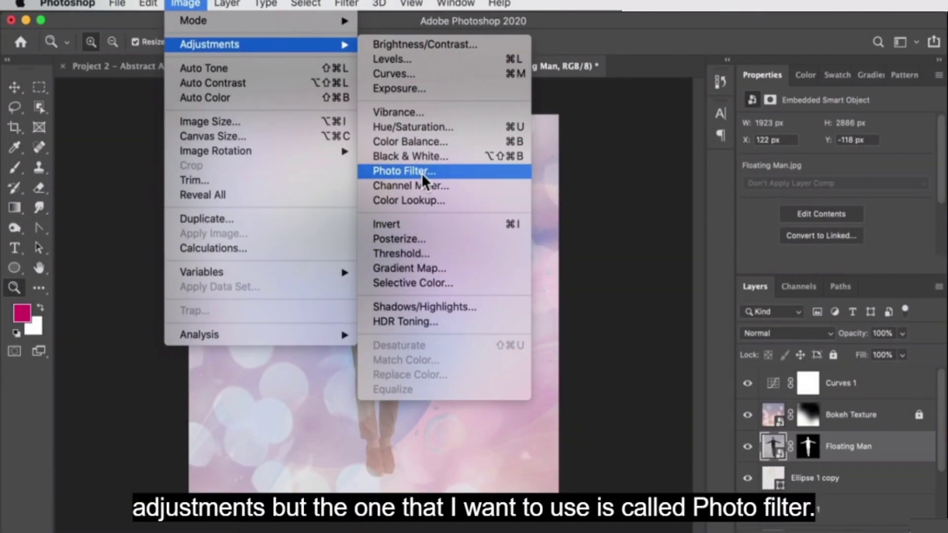
click(527, 170)
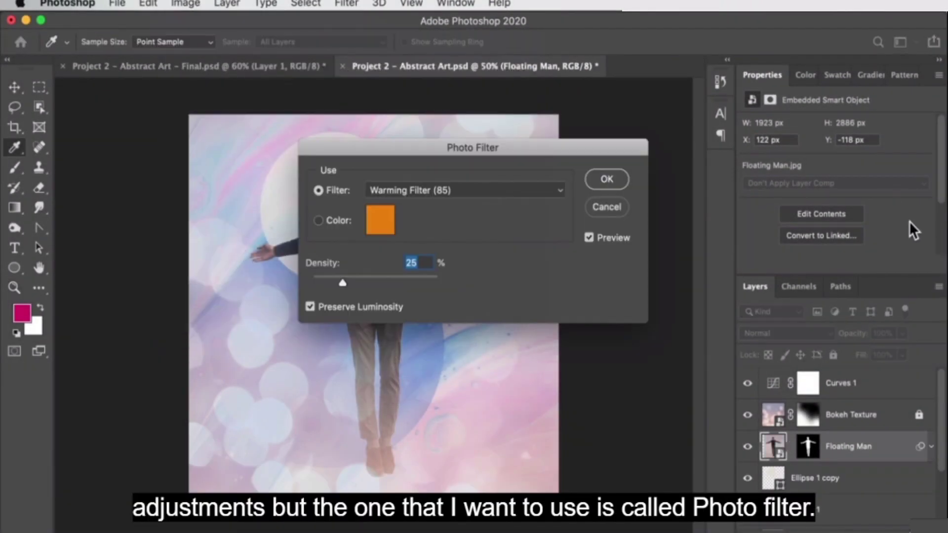
drag(441, 165, 660, 259)
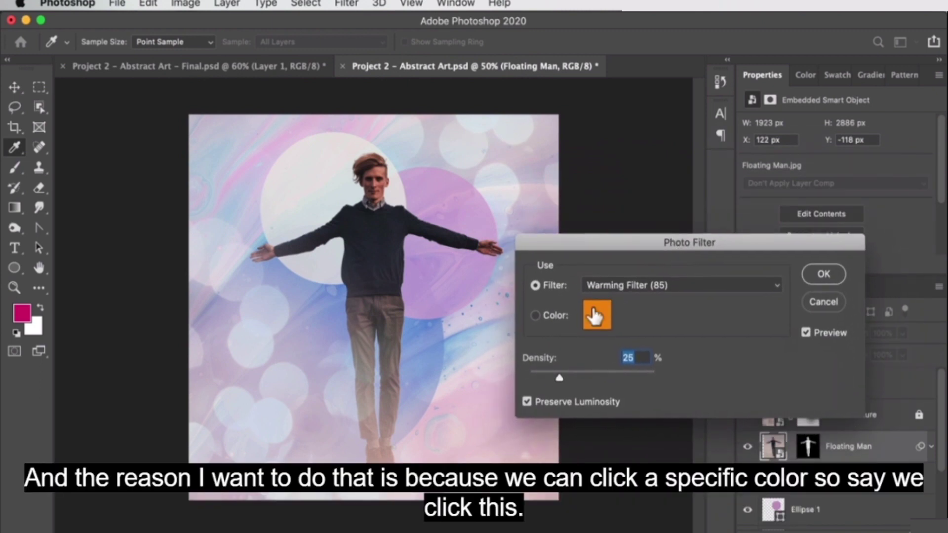
Try a custom light purple Photo Filter colour with hue 260° on the man at 98% density.
click(535, 315)
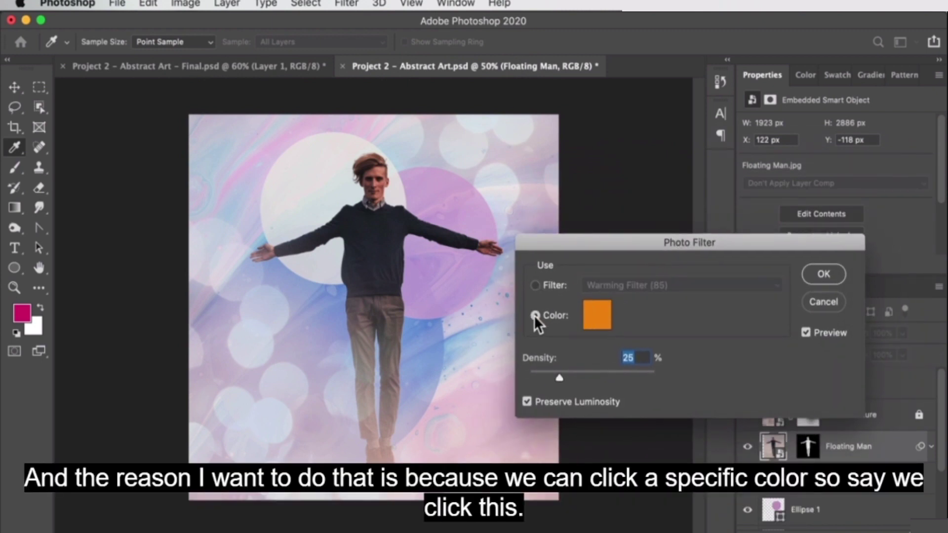
click(597, 315)
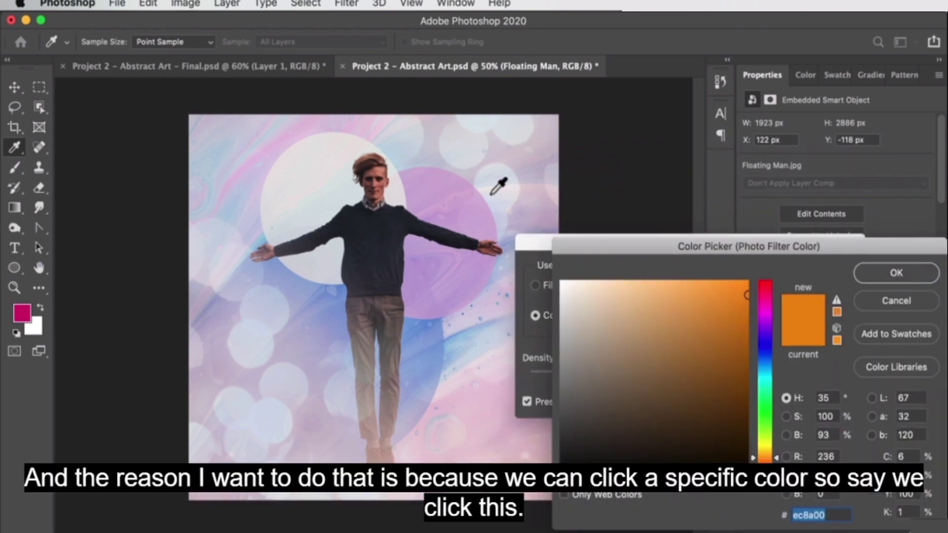
click(467, 198)
click(444, 187)
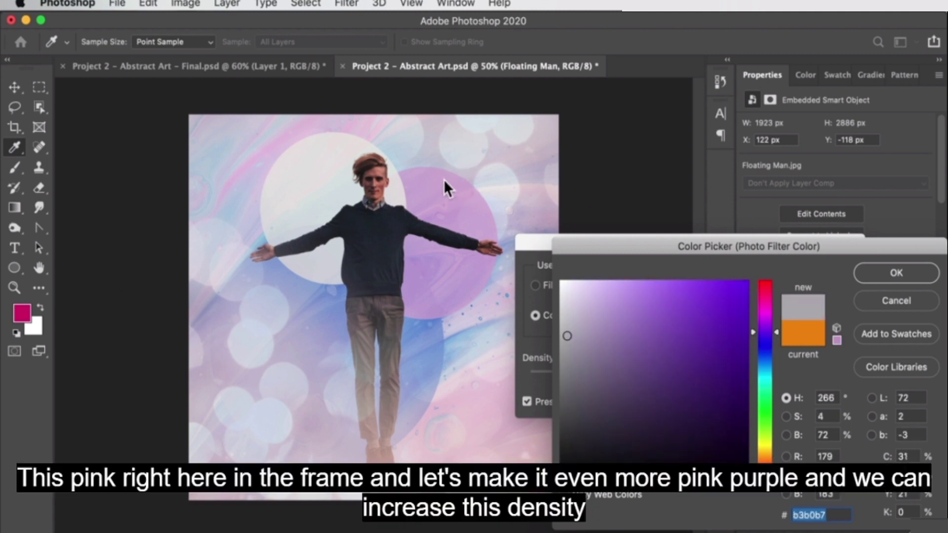
click(354, 134)
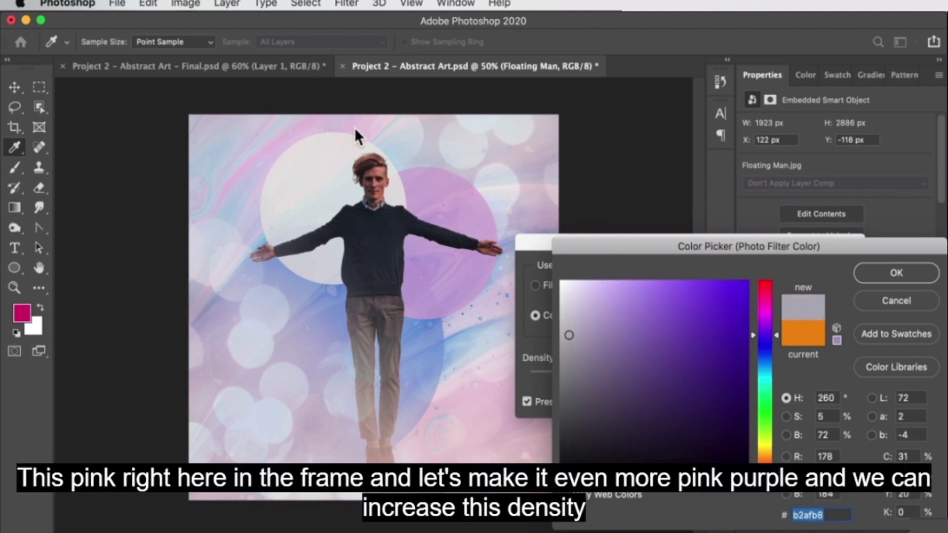
drag(571, 332, 637, 303)
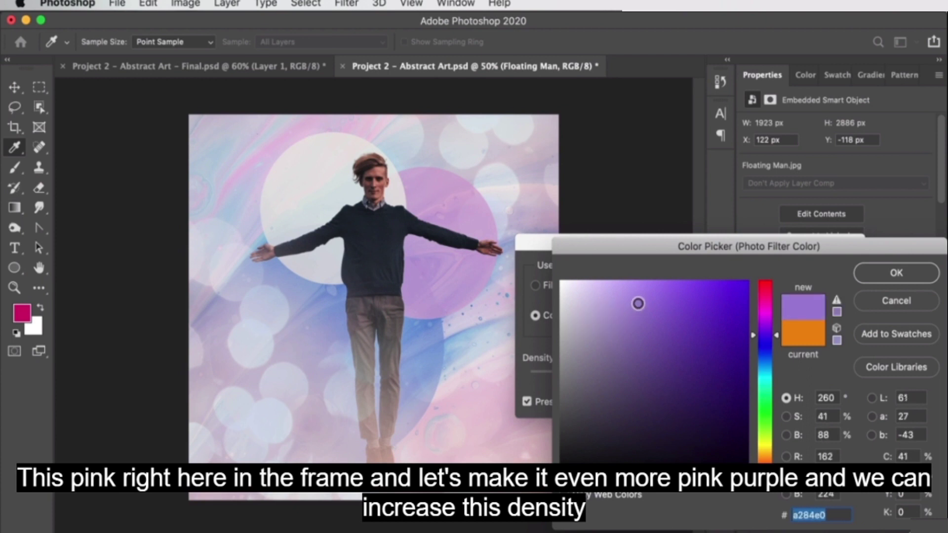
click(885, 277)
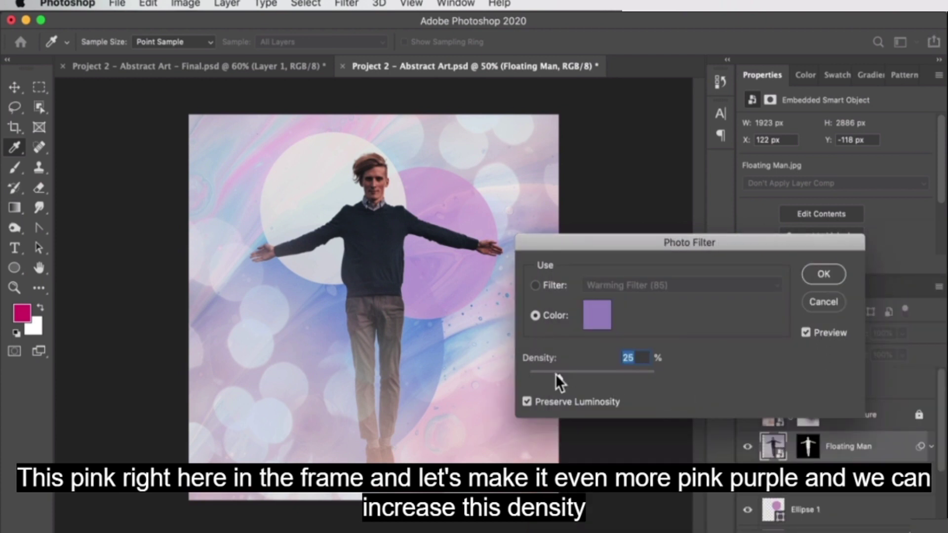
drag(623, 376, 656, 377)
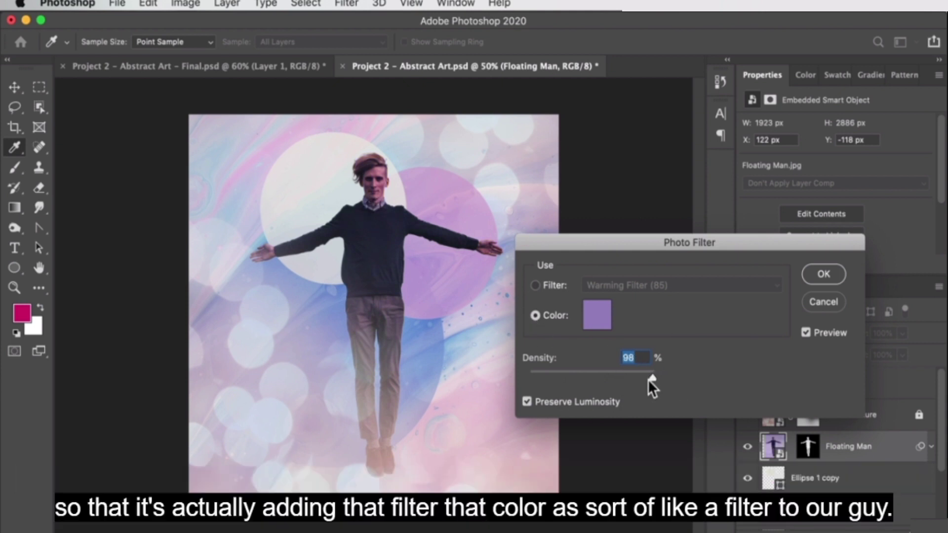
Try a stronger pink-purple filter colour with hue 289°, saturation 54% and brightness 85%, at 63% density.
click(598, 318)
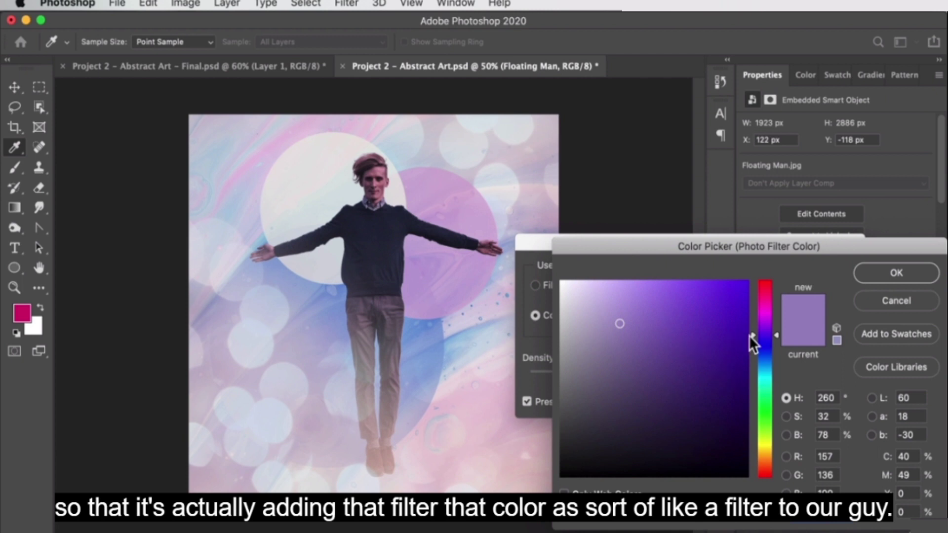
drag(762, 327, 764, 324)
drag(763, 317, 765, 319)
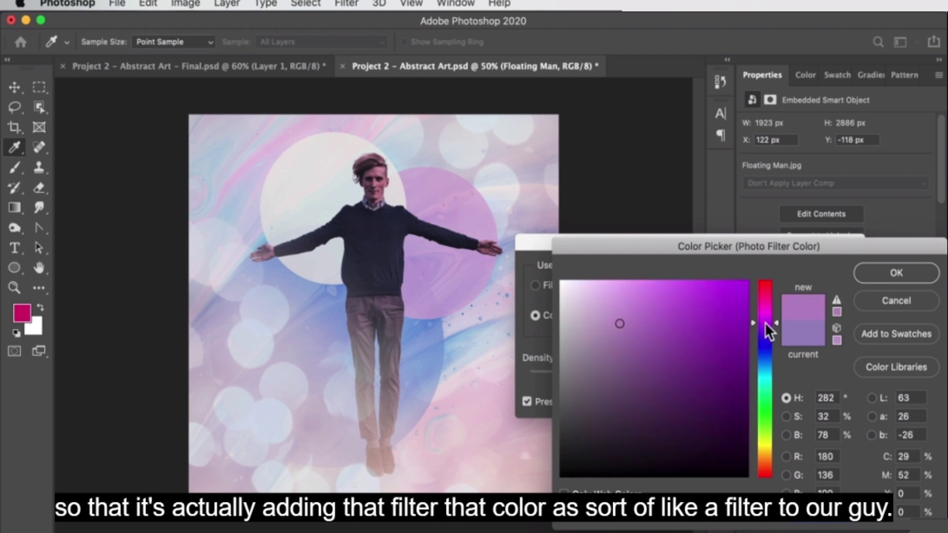
drag(682, 296, 653, 313)
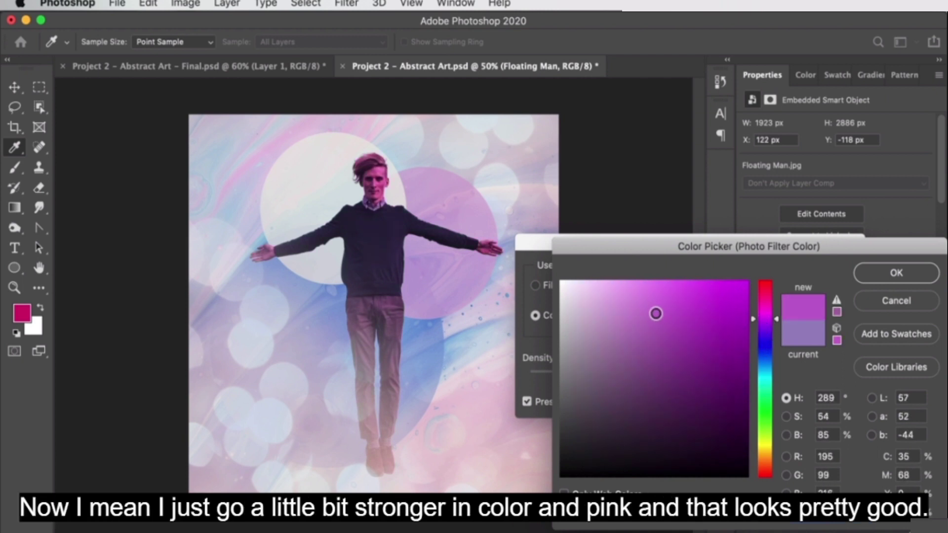
click(881, 276)
click(598, 374)
drag(602, 373, 605, 373)
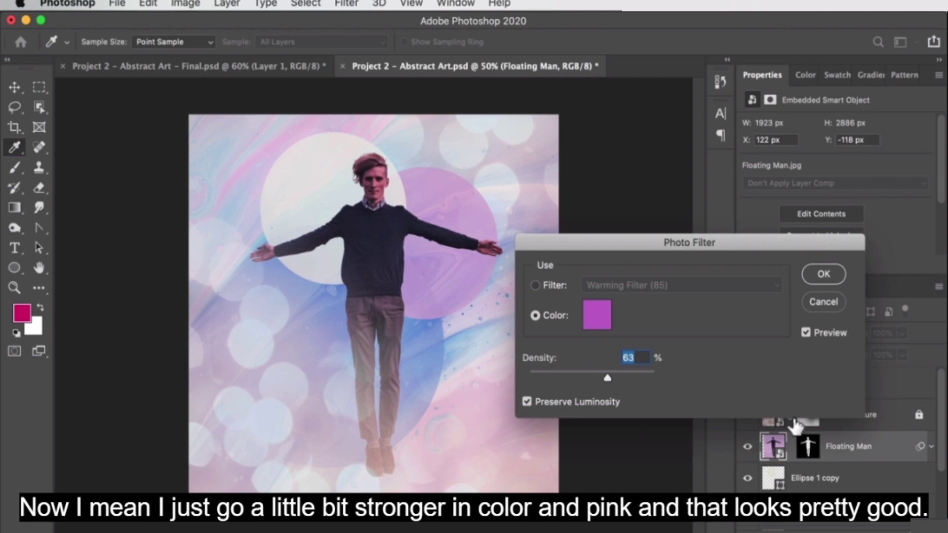
Try the Warming Filter (85) preset on the man and look through the other preset photo filters.
click(549, 285)
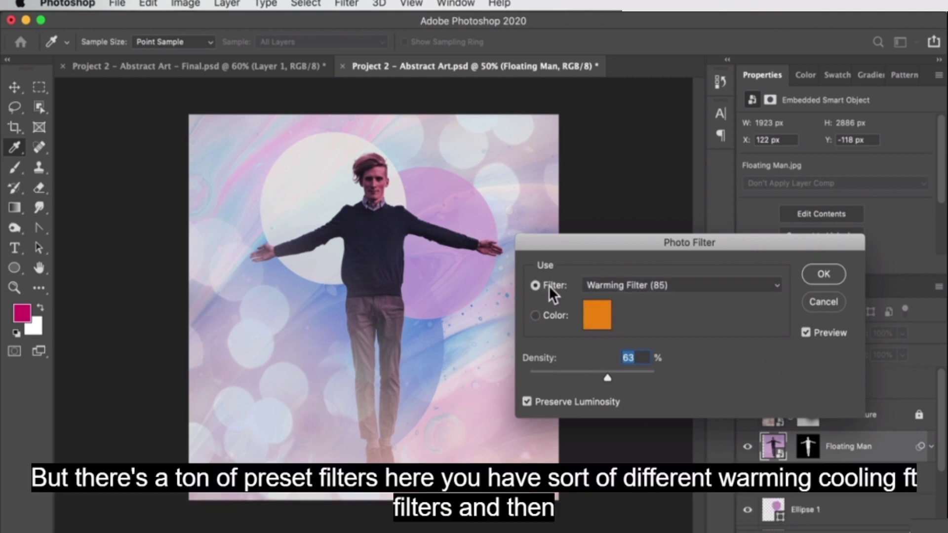
click(647, 285)
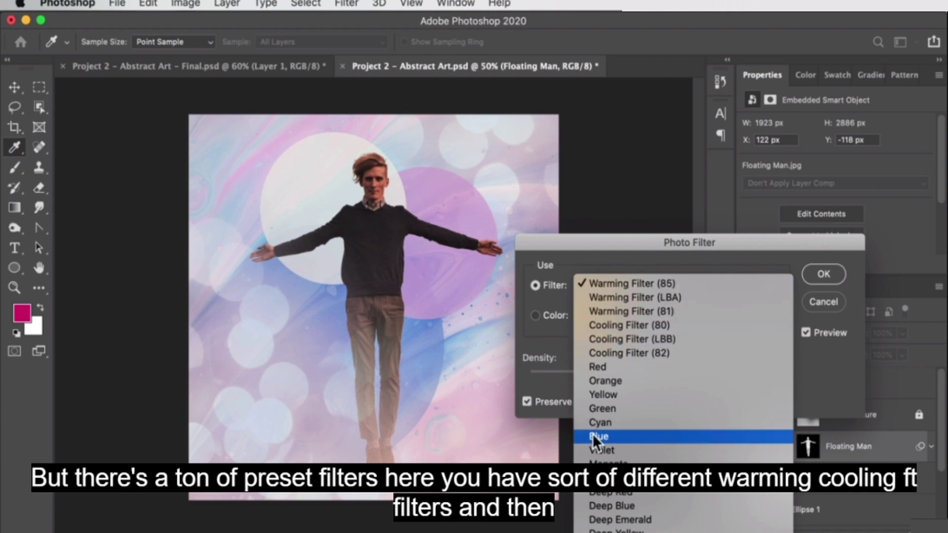
click(558, 269)
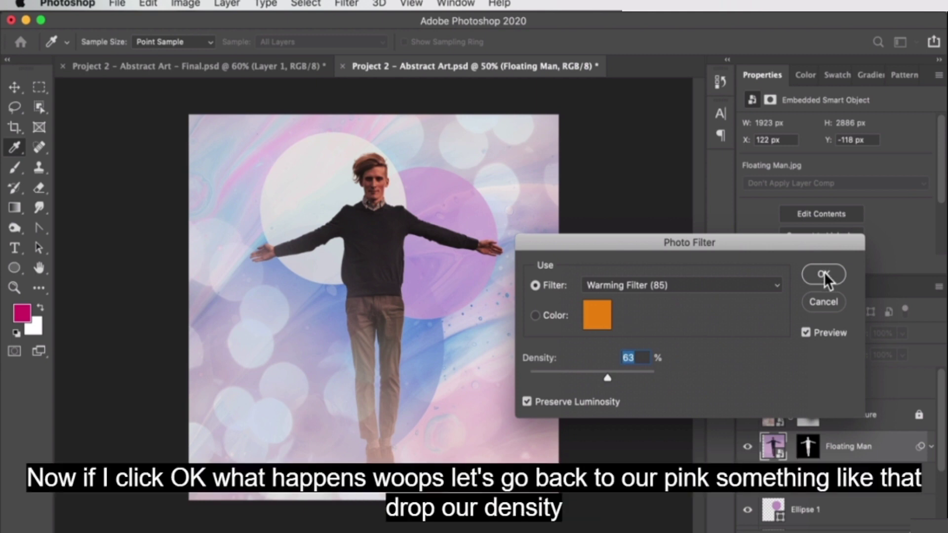
Give the Photo Filter a custom saturated magenta colour at 53% density and apply it to the Floating Man layer.
click(556, 315)
click(601, 321)
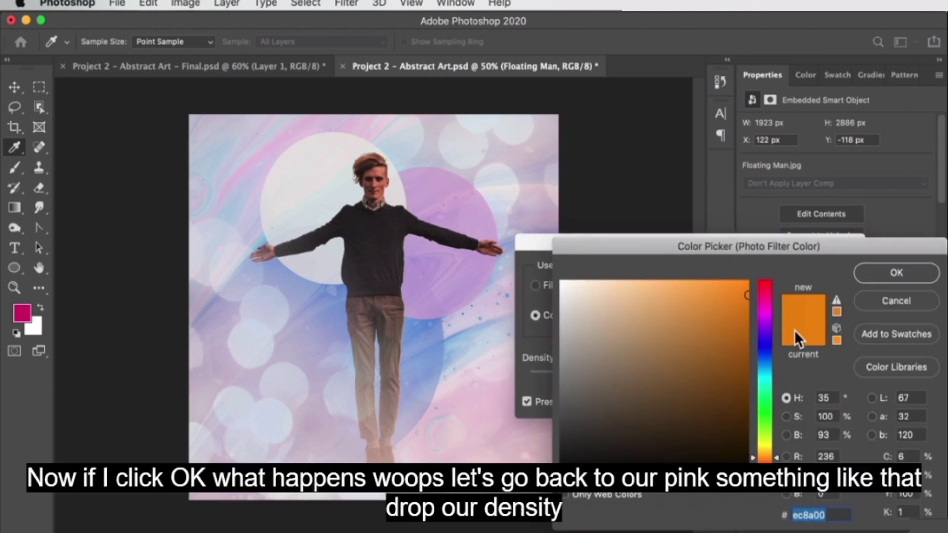
drag(768, 314, 767, 313)
mouse_move(669, 306)
mouse_down()
mouse_move(704, 303)
mouse_move(700, 320)
mouse_up()
click(902, 273)
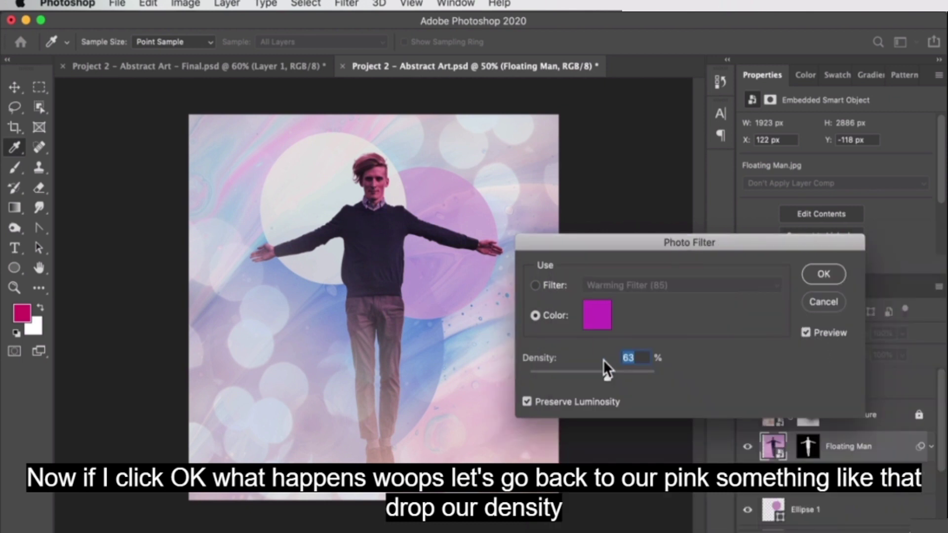
drag(596, 372, 595, 372)
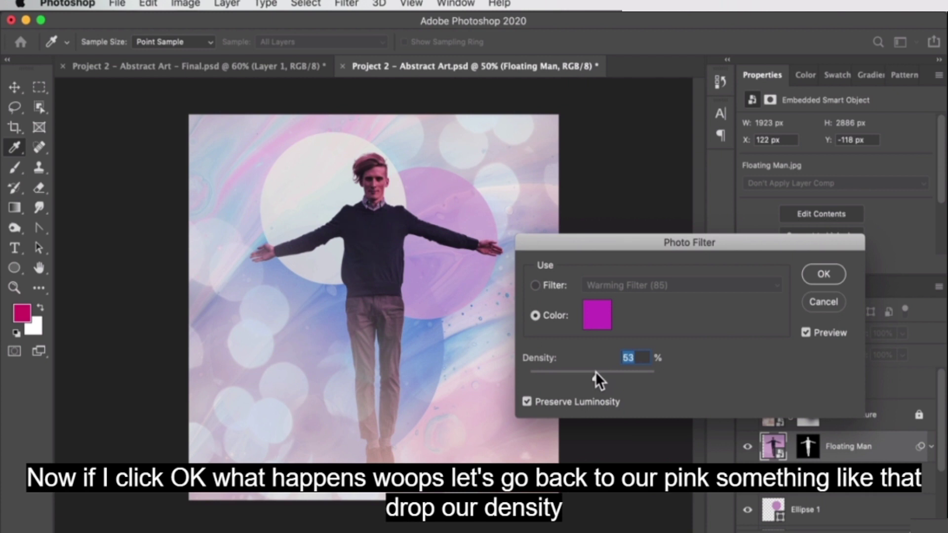
click(831, 275)
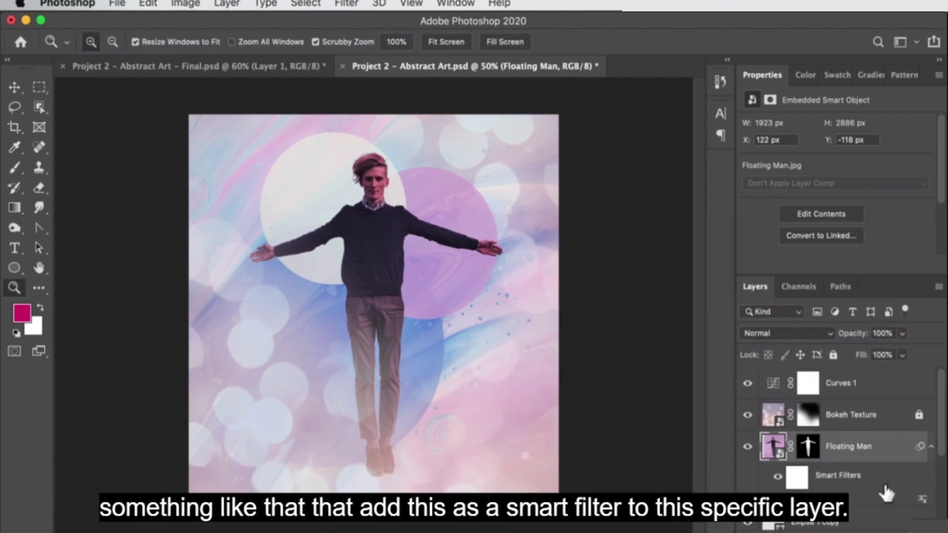
Compare the man with and without the Photo Filter smart filter, and inspect its blending options without changing them.
click(766, 452)
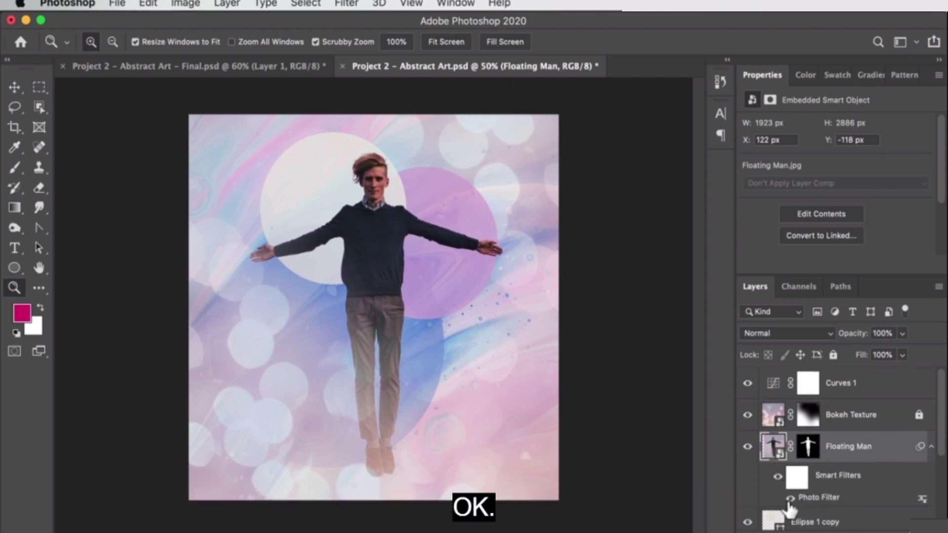
click(778, 478)
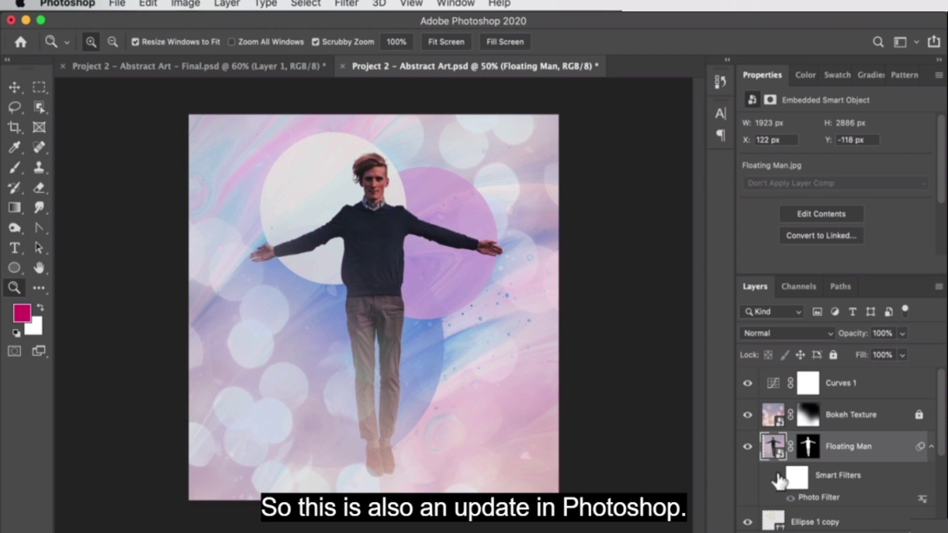
click(778, 477)
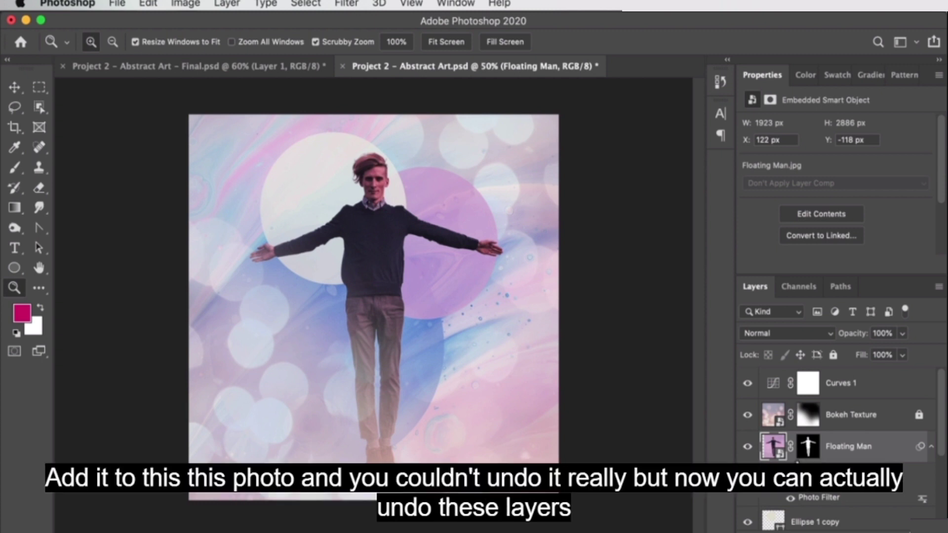
double_click(921, 500)
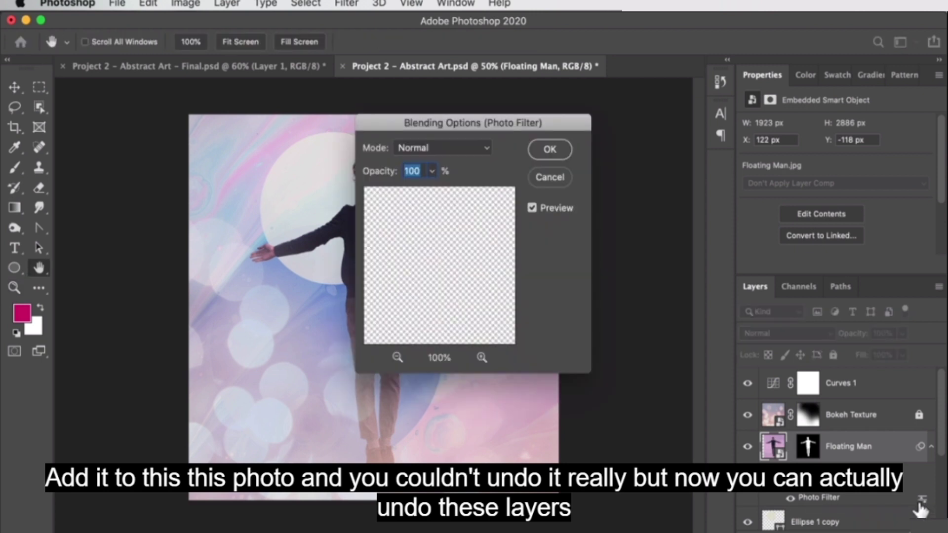
click(564, 183)
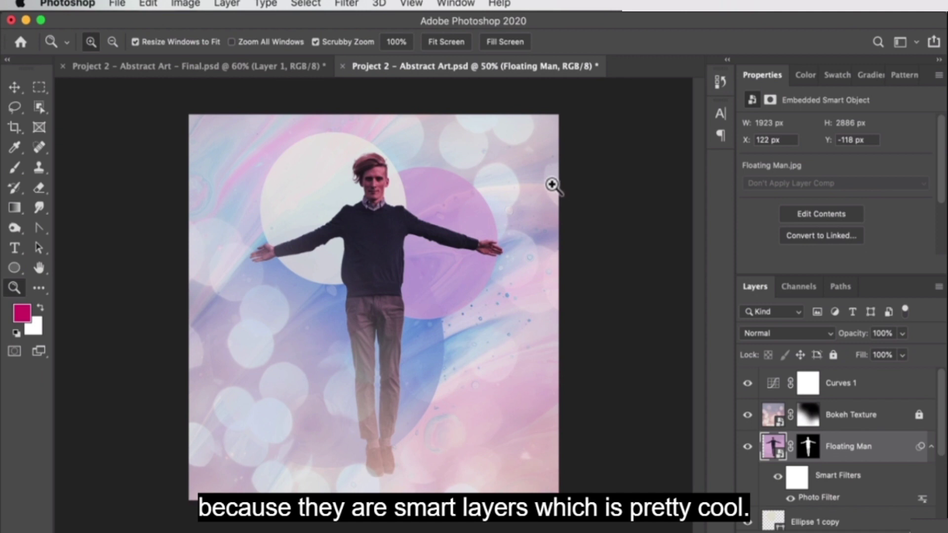